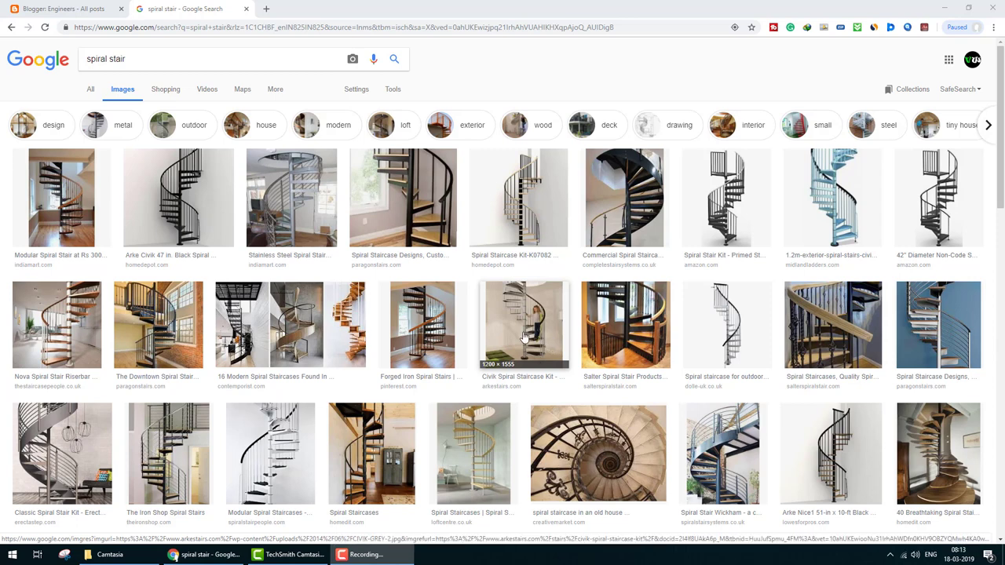
Minimize Chrome's 'spiral stair' image results to reveal the Windows desktop
key("super+d")
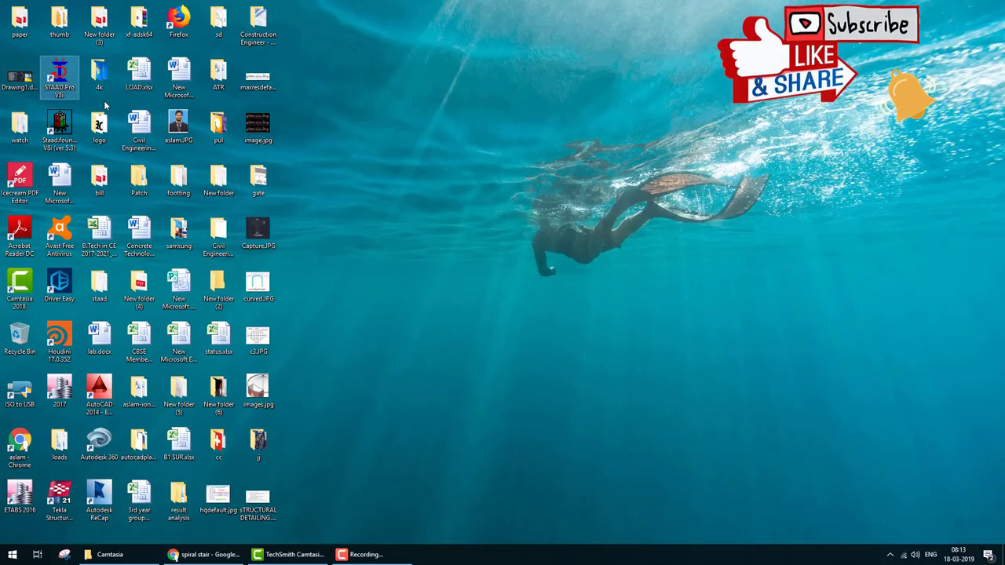
Launch STAAD.Pro and create Space project 'Spiral Stair case' in Meter/KiloNewton, starting in the STAAD Editor
double_click(59, 78)
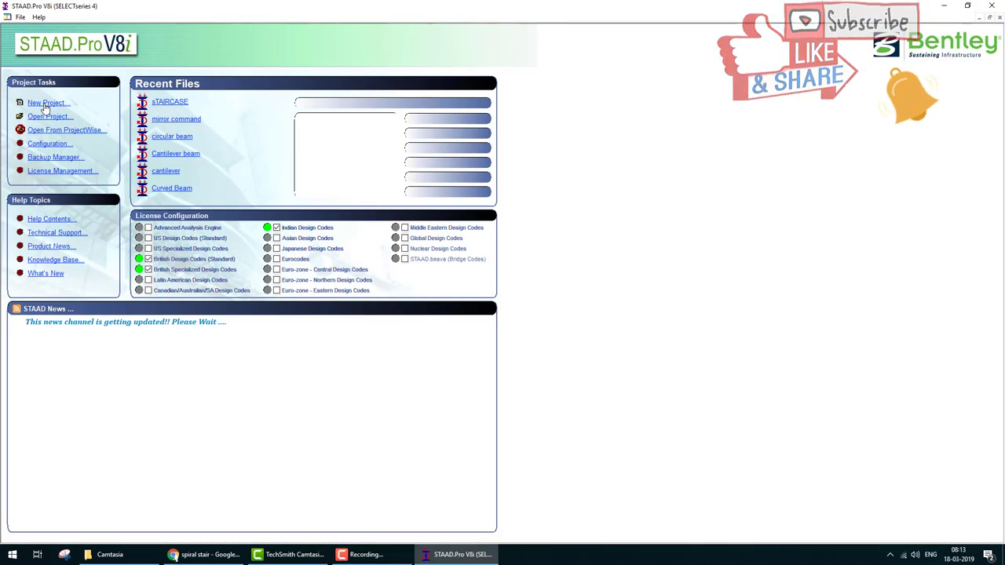
left_click(45, 104)
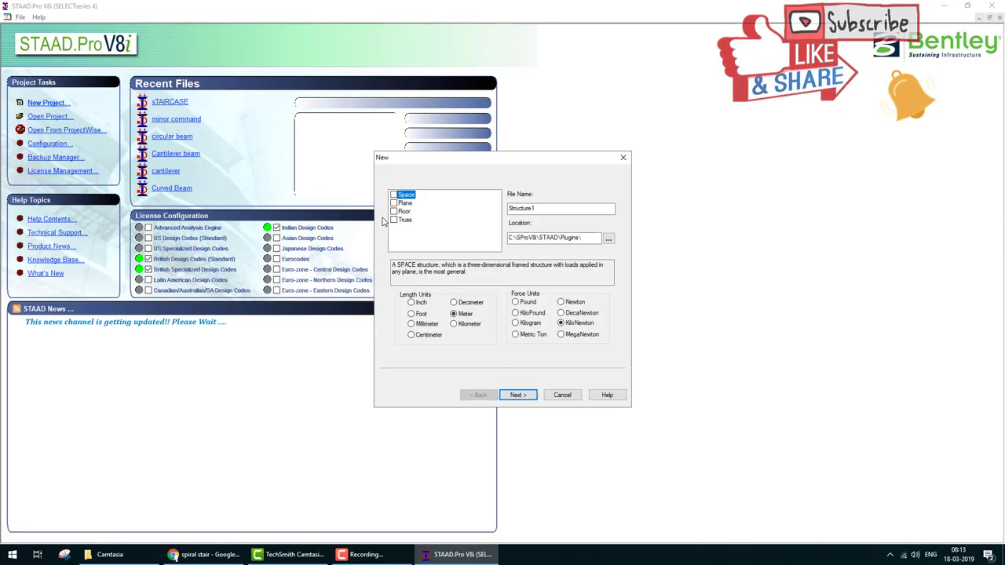
double_click(551, 210)
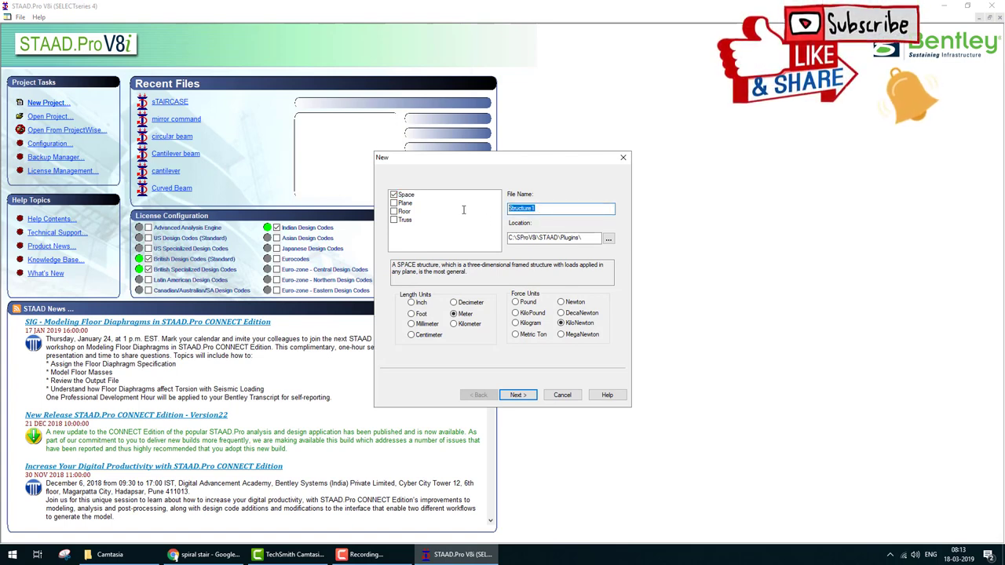
type("Spiral Stair cas")
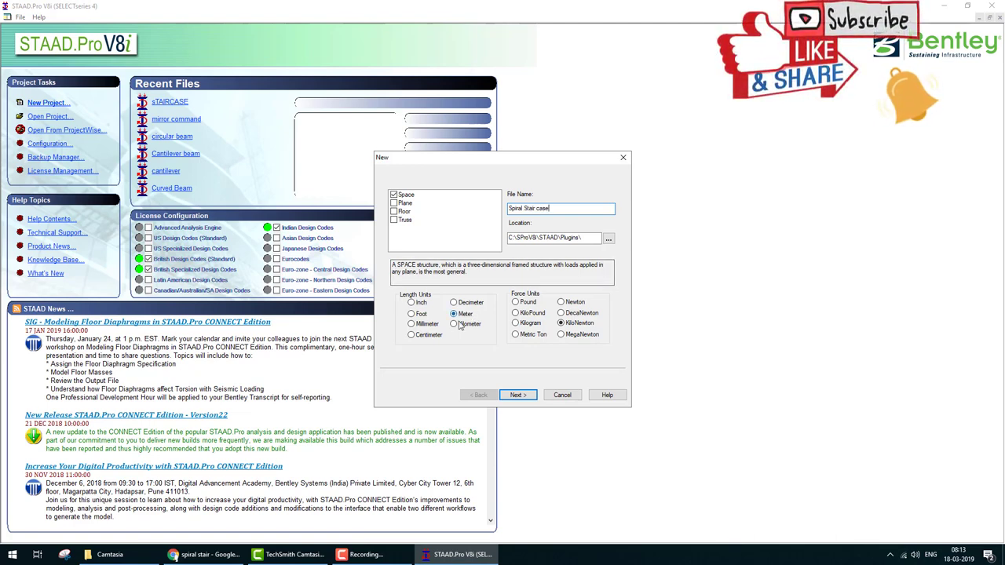
left_click(517, 395)
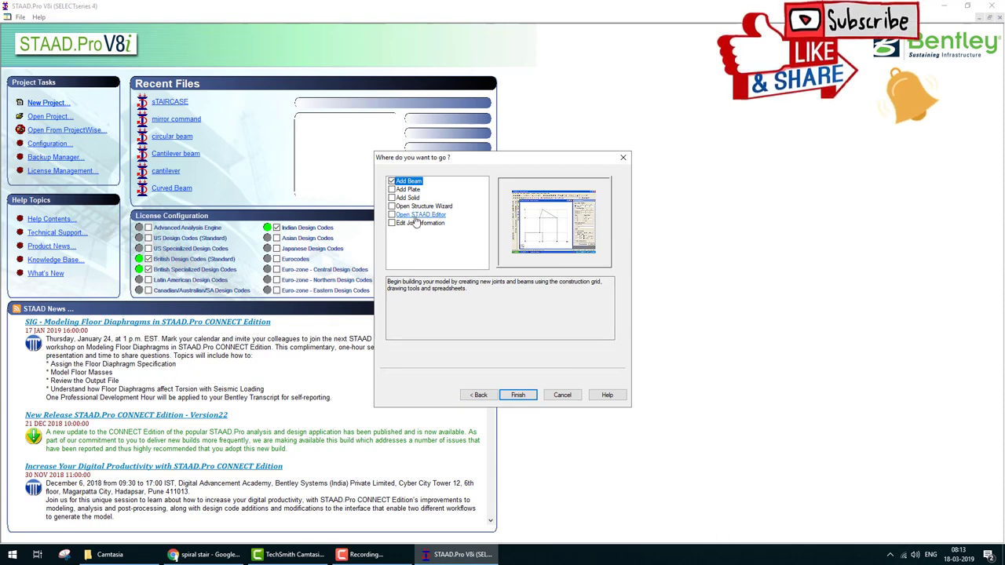
left_click(392, 215)
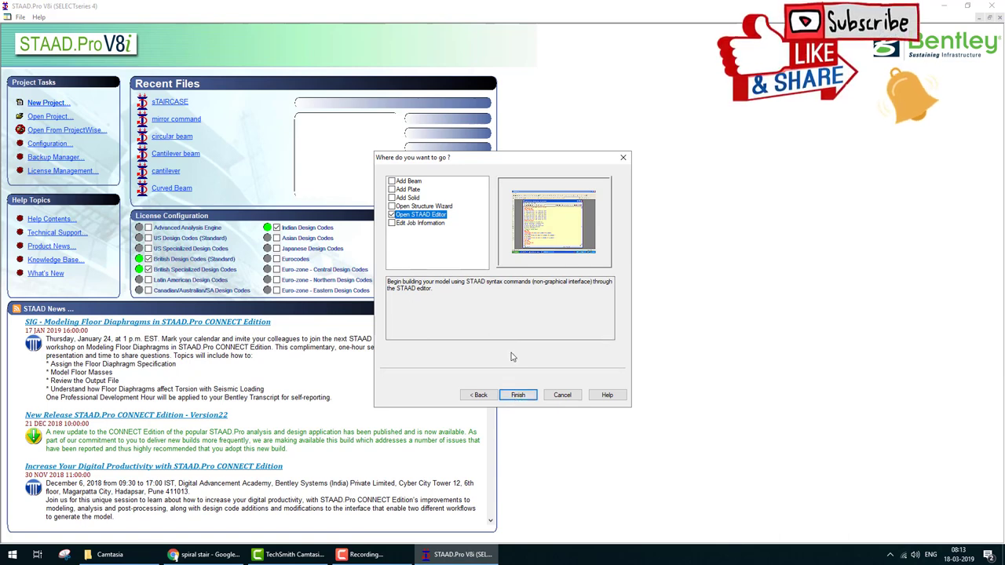
left_click(520, 396)
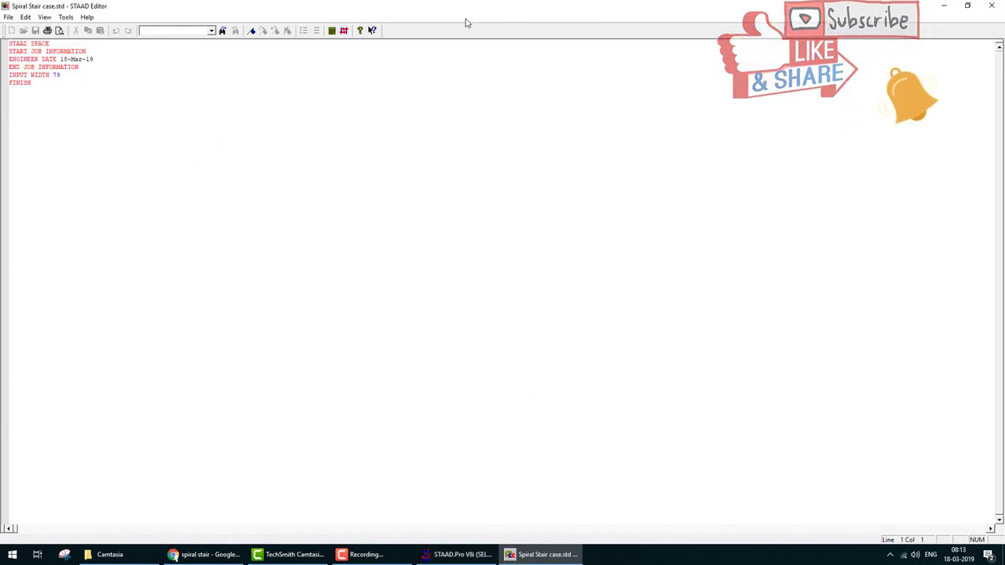
Close the STAAD Editor to return to the empty modeling window
left_click(989, 6)
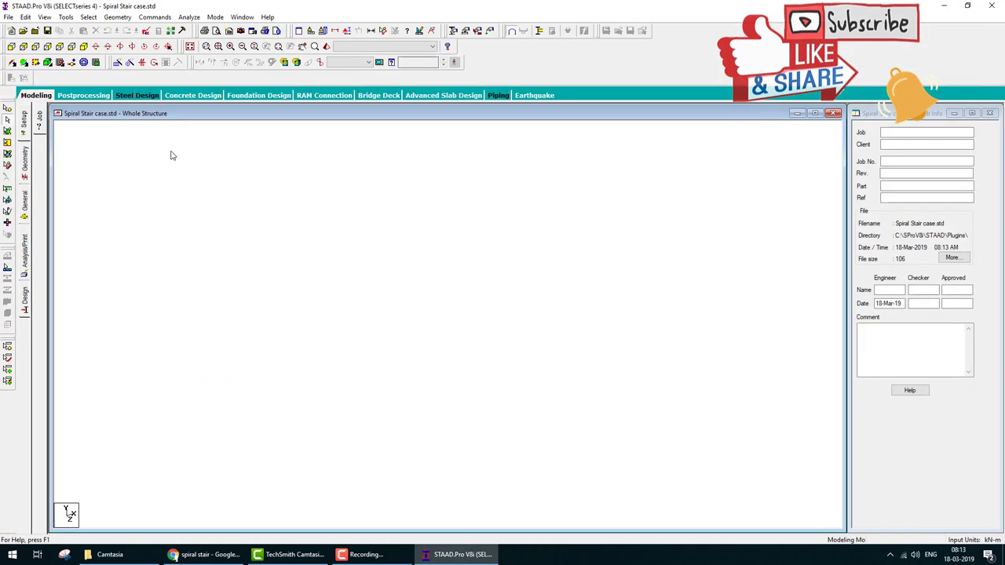
left_click(146, 33)
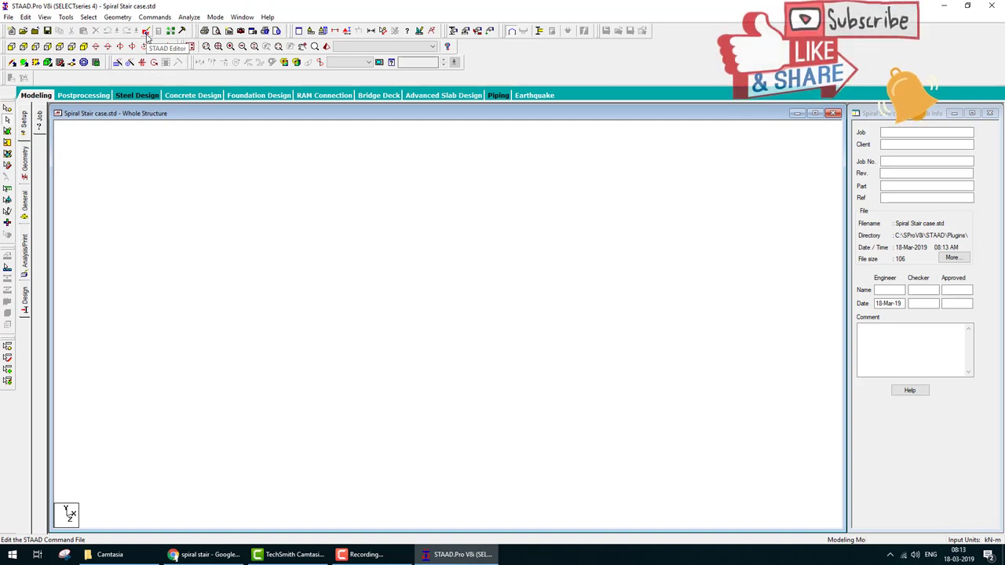
left_click(146, 33)
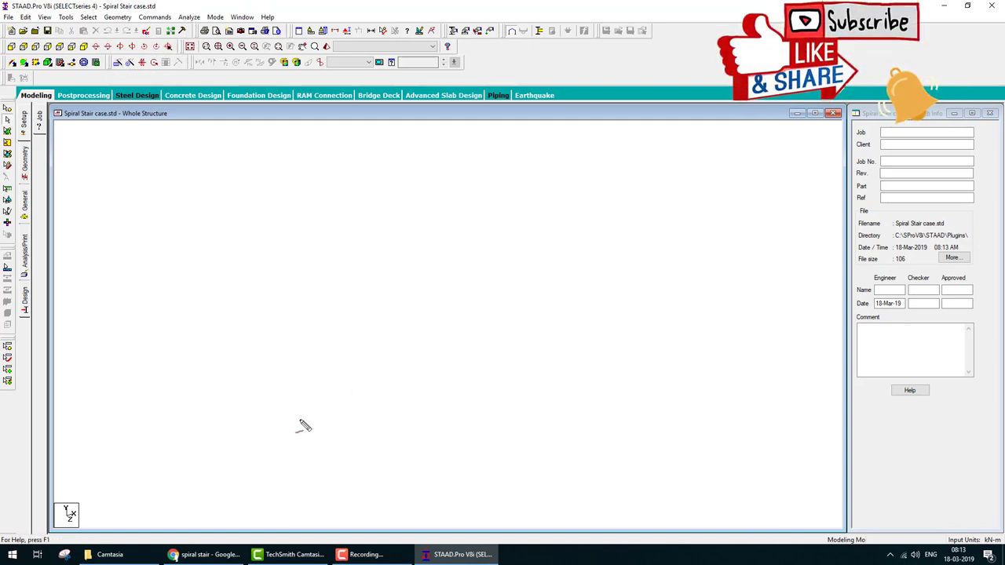
Sketch the stair plan's curved edges, steps, Y axis and centre line, then clear the sketch
mouse_move(292, 429)
left_mouse_down()
mouse_move(354, 428)
mouse_move(410, 404)
mouse_move(438, 354)
mouse_move(428, 316)
mouse_move(373, 286)
mouse_move(332, 285)
mouse_move(288, 299)
left_mouse_up()
mouse_move(303, 475)
left_mouse_down()
mouse_move(394, 481)
mouse_move(478, 449)
mouse_move(519, 389)
mouse_move(528, 311)
mouse_move(500, 262)
mouse_move(436, 225)
mouse_move(361, 213)
left_mouse_up()
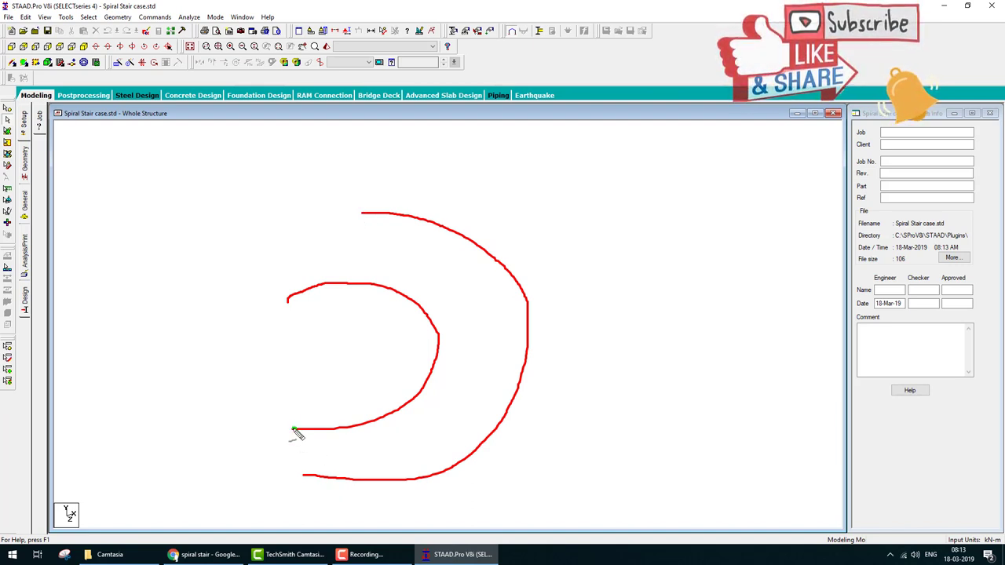
left_click_drag(294, 431, 305, 474)
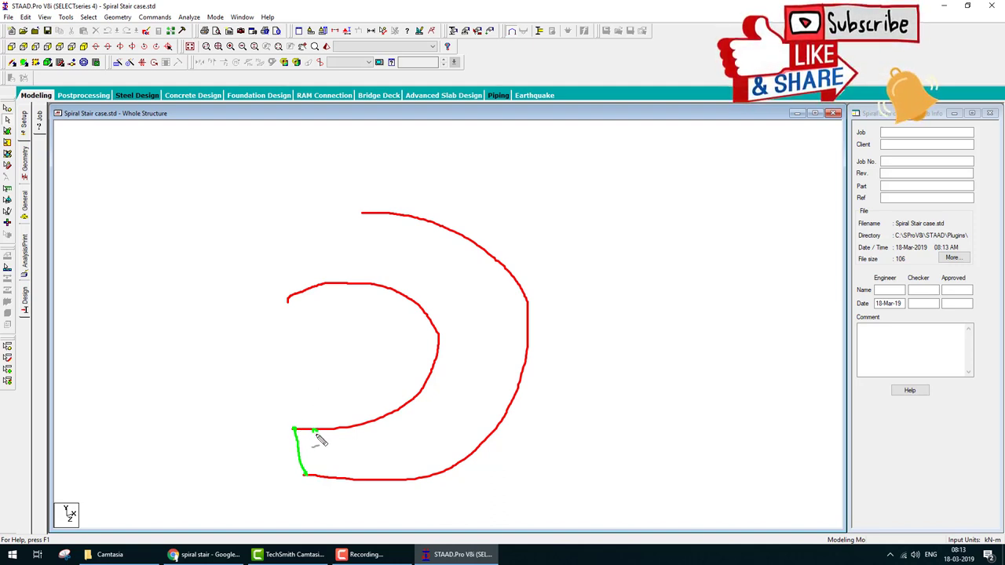
left_click_drag(315, 431, 331, 479)
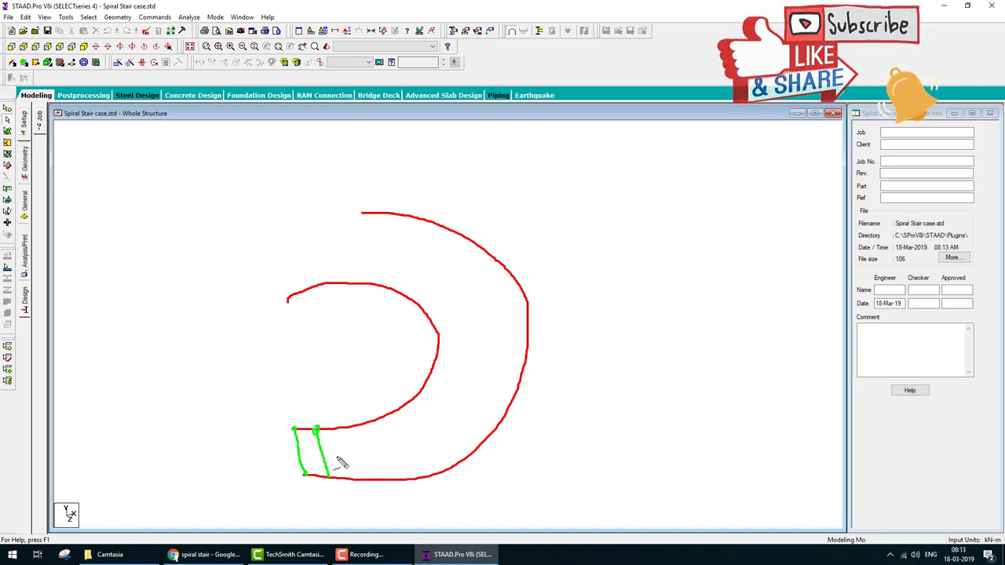
mouse_move(327, 357)
left_mouse_down()
mouse_move(318, 385)
mouse_move(328, 358)
mouse_move(339, 408)
left_mouse_up()
mouse_move(336, 329)
left_mouse_down()
mouse_move(366, 359)
mouse_move(385, 338)
left_mouse_up()
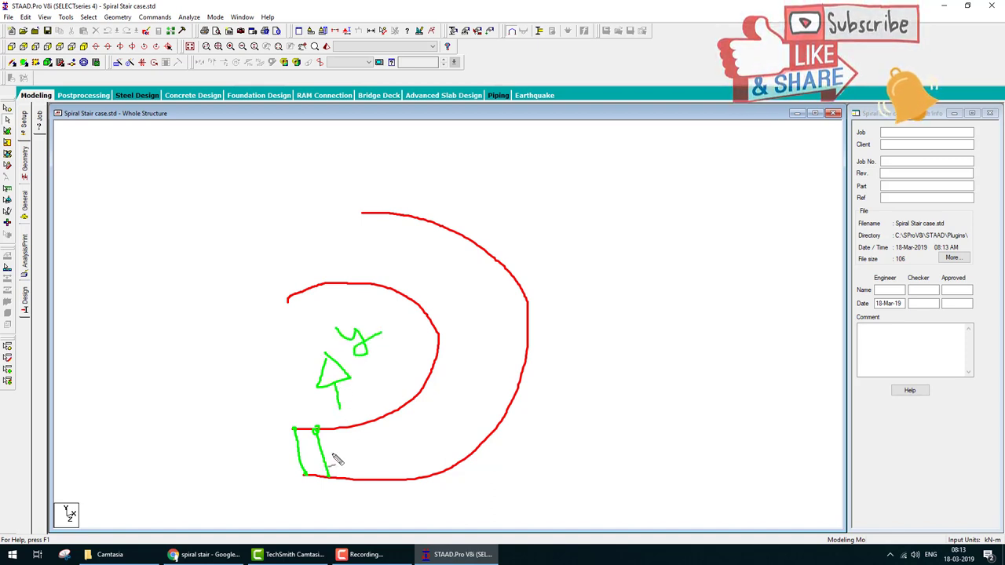
mouse_move(327, 454)
left_mouse_down()
mouse_move(383, 447)
mouse_move(425, 417)
mouse_move(462, 373)
mouse_move(452, 314)
left_mouse_up()
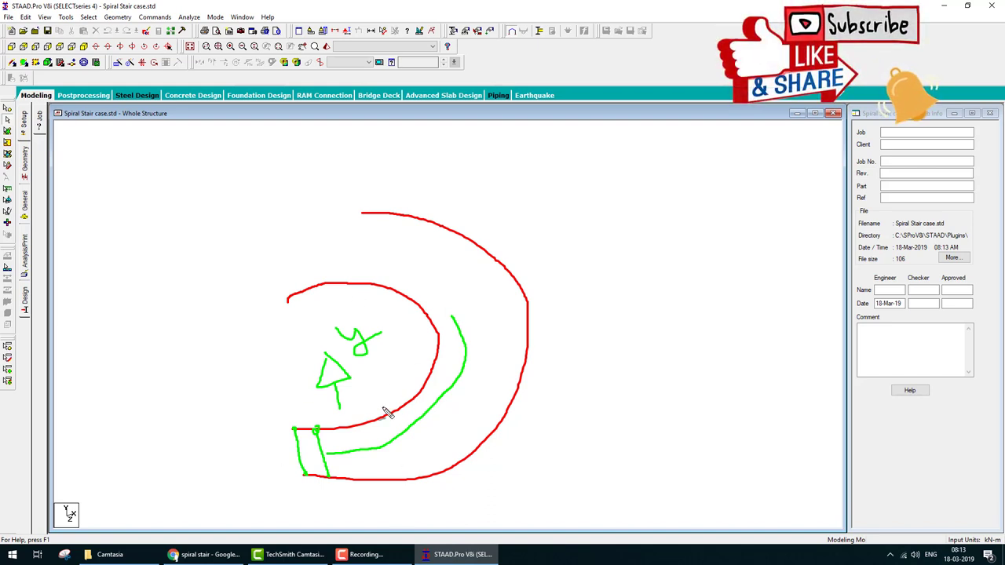
key("Escape")
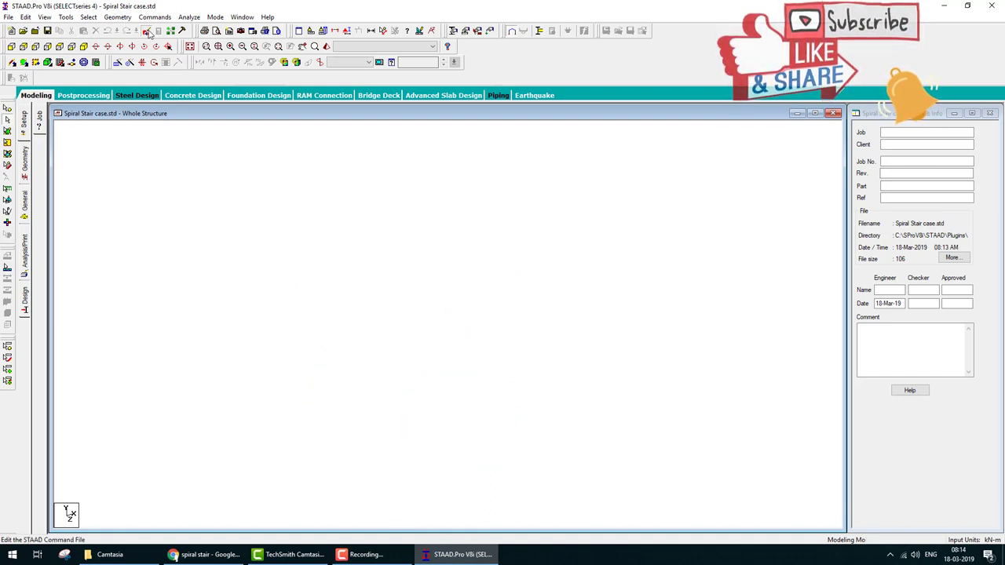
Add 'joint coordinate cylindrical reverse' after INPUT WIDTH 79, with the first joint line '1 1 0 0'
left_click(146, 31)
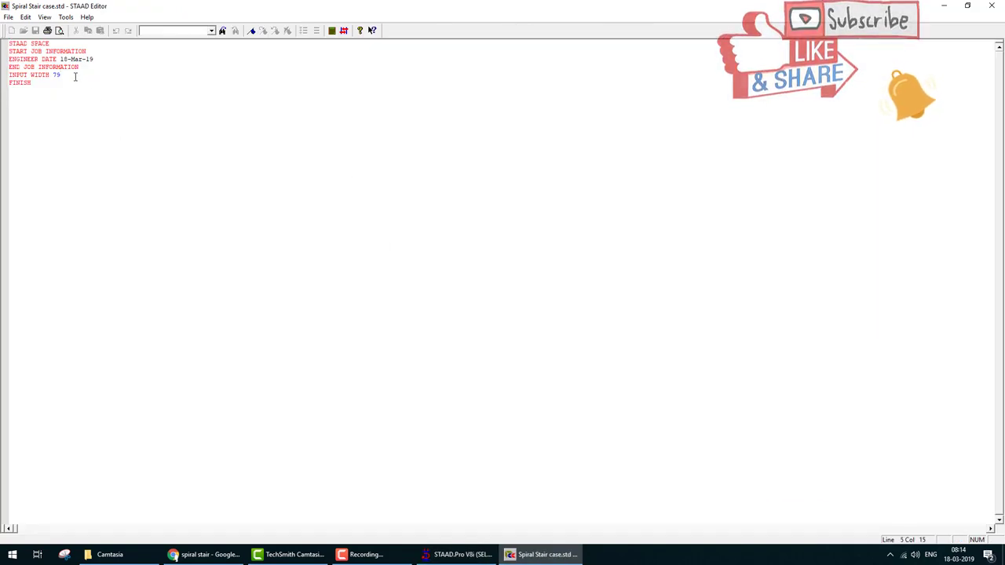
key("Return")
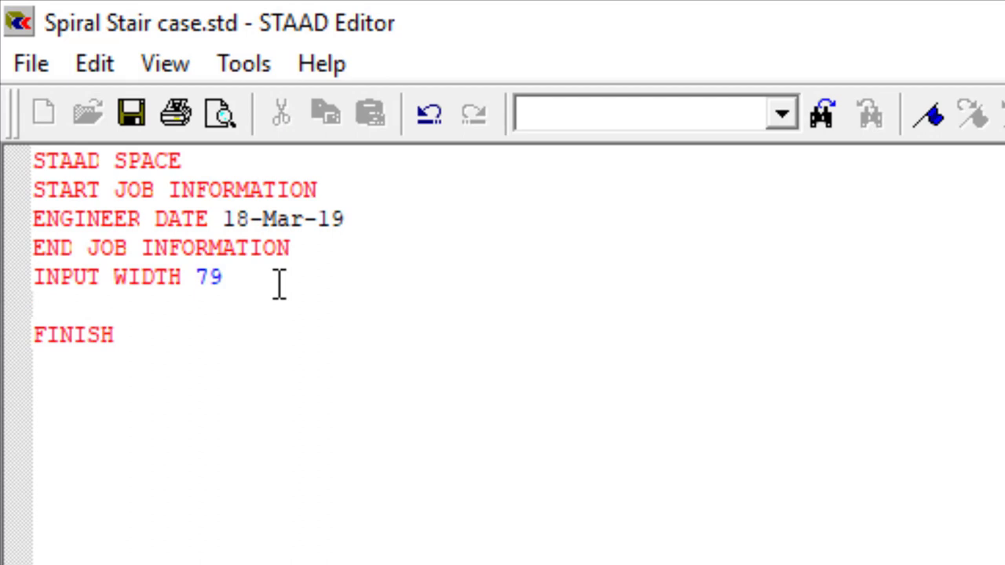
type("joint ")
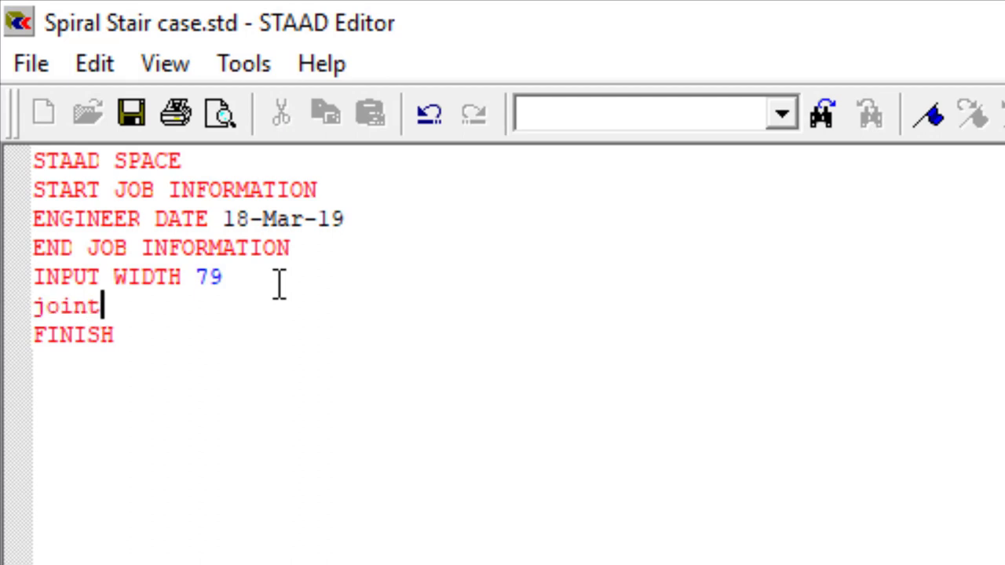
type("coordi")
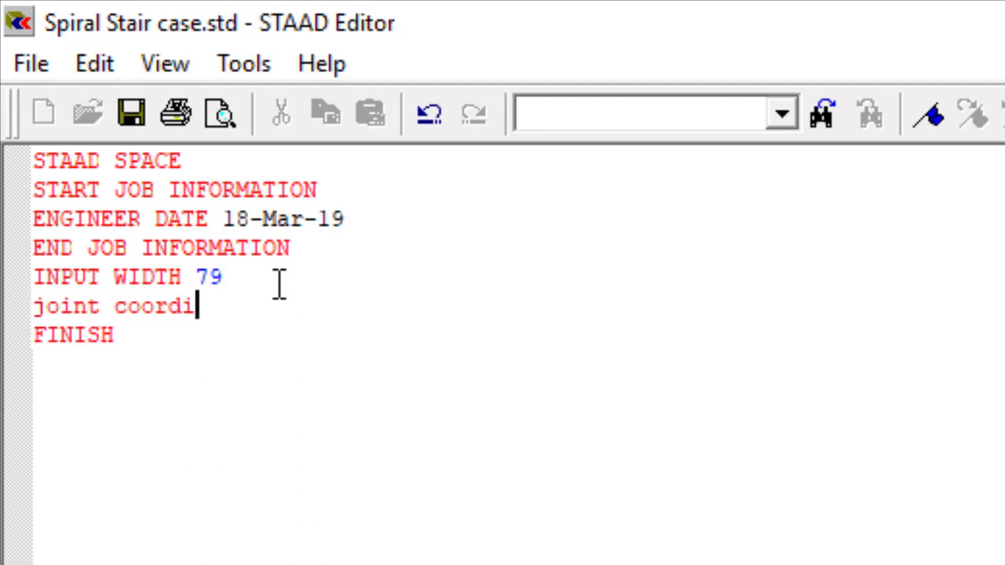
type("nate ")
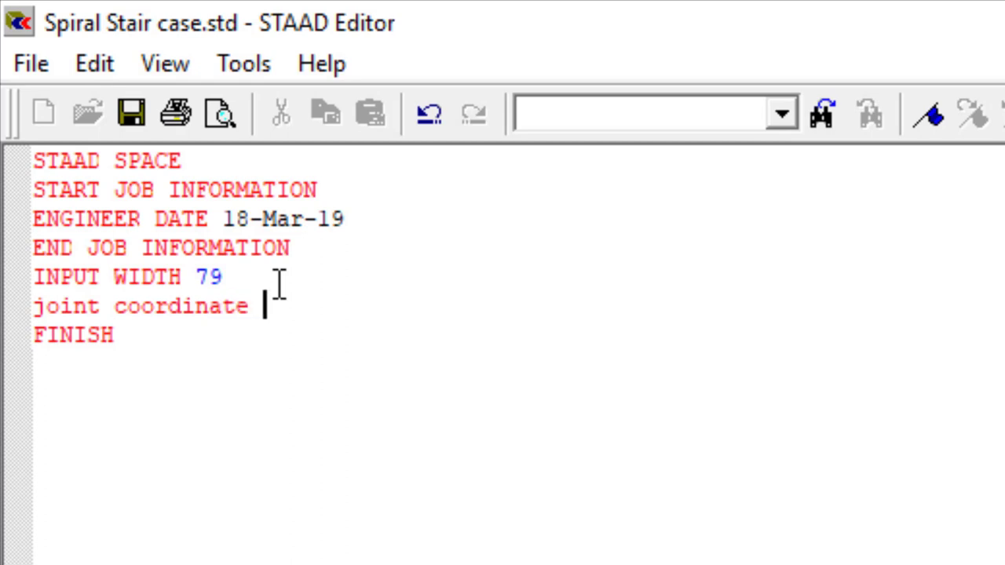
type("cylindric")
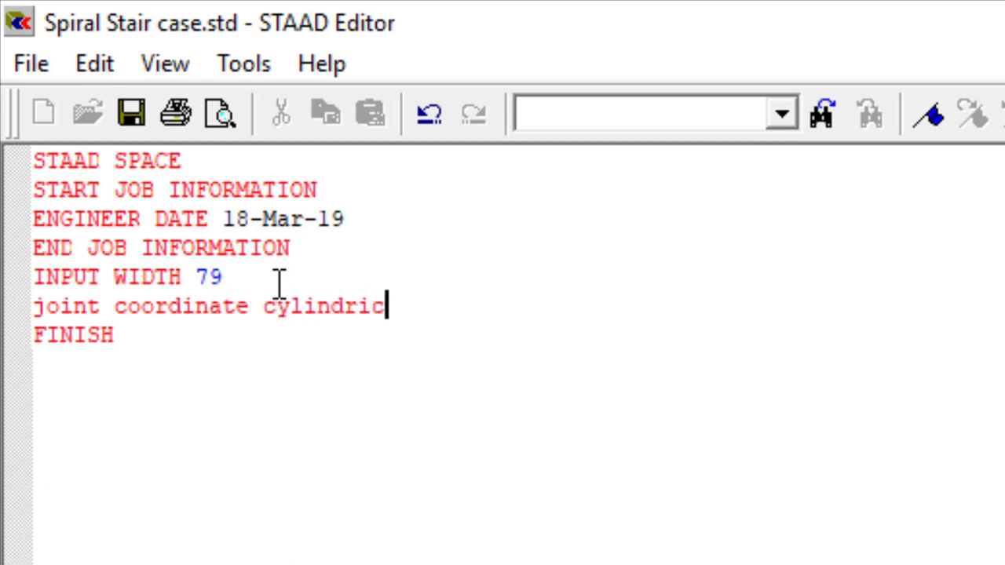
type("al reve")
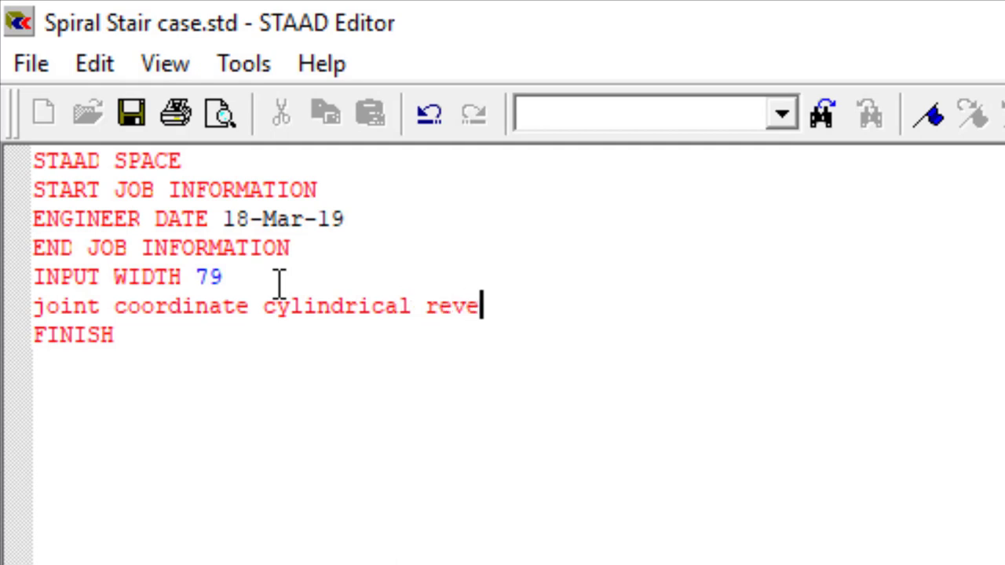
type("rse")
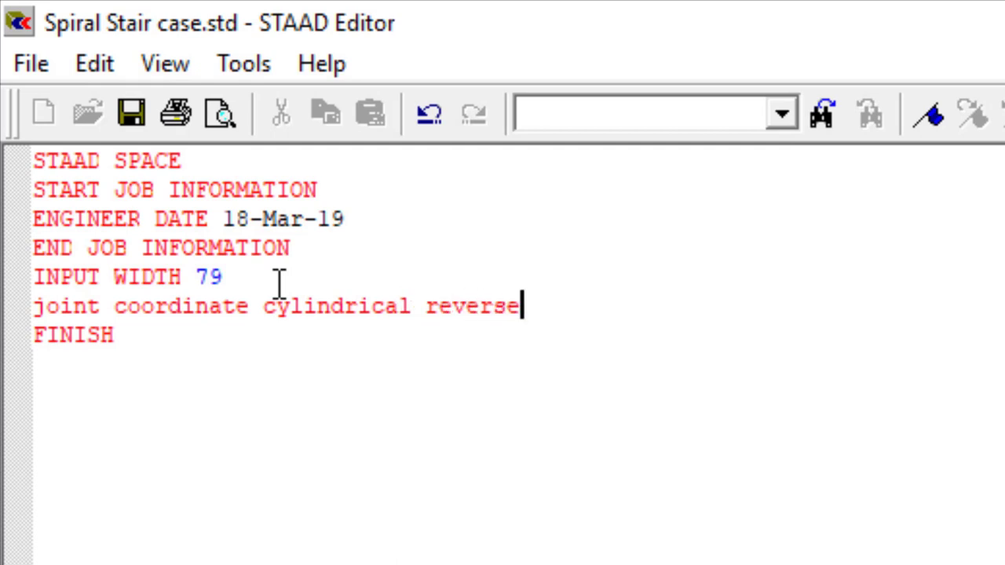
key("Return")
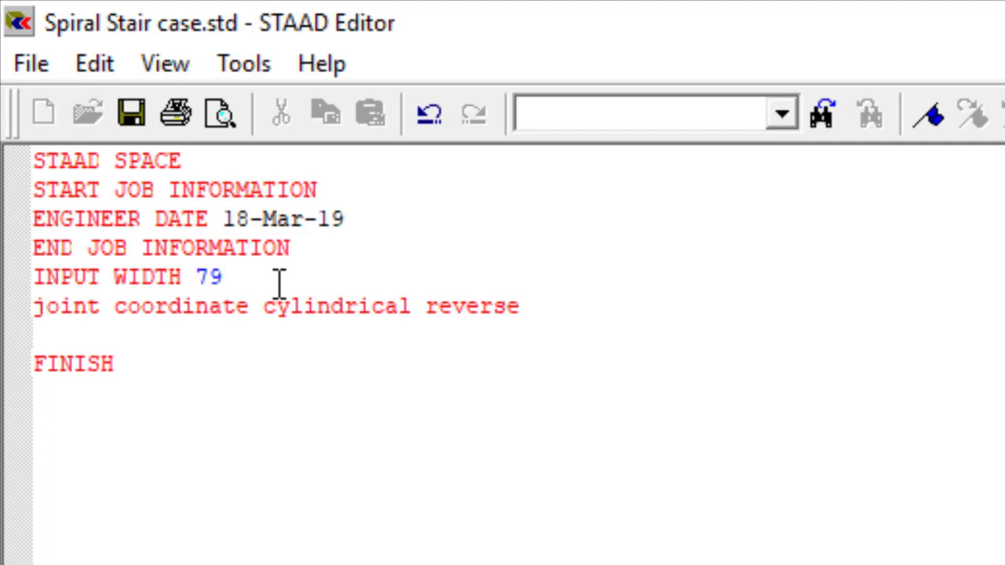
type("1 1 0 0")
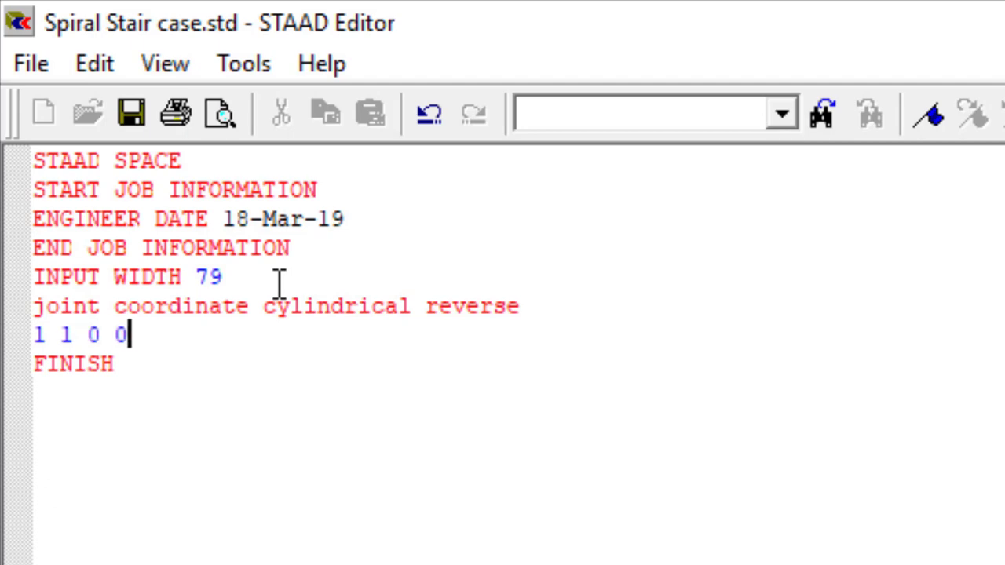
left_click_drag(130, 335, 24, 333)
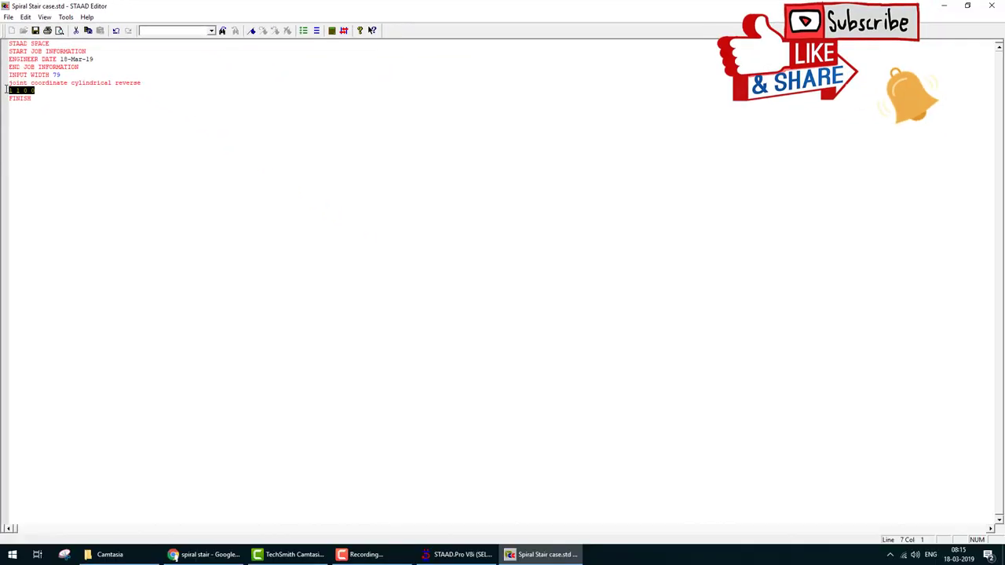
left_click_drag(6, 90, 6, 81)
left_click(94, 147)
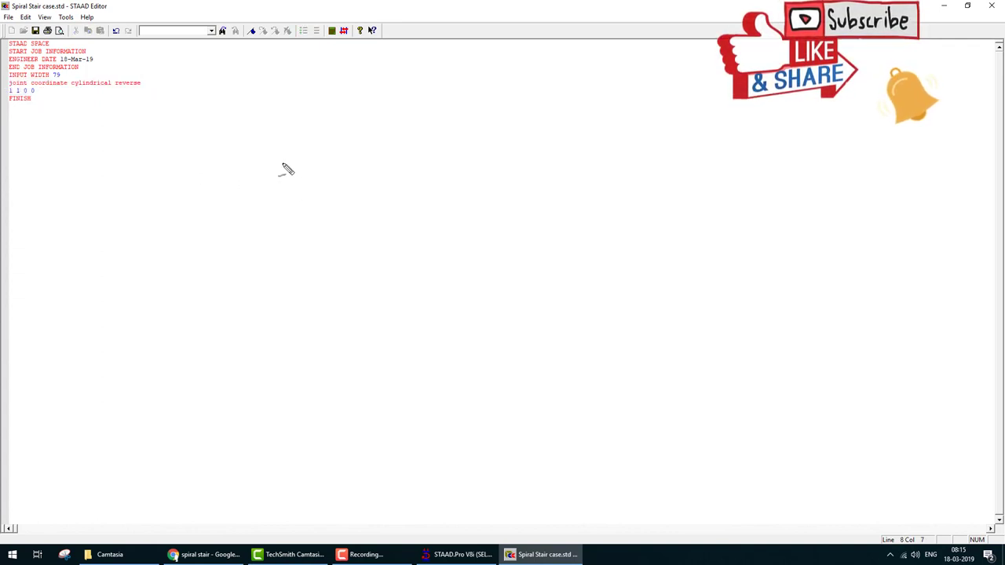
mouse_move(284, 167)
left_mouse_down()
mouse_move(271, 224)
mouse_move(264, 186)
left_mouse_up()
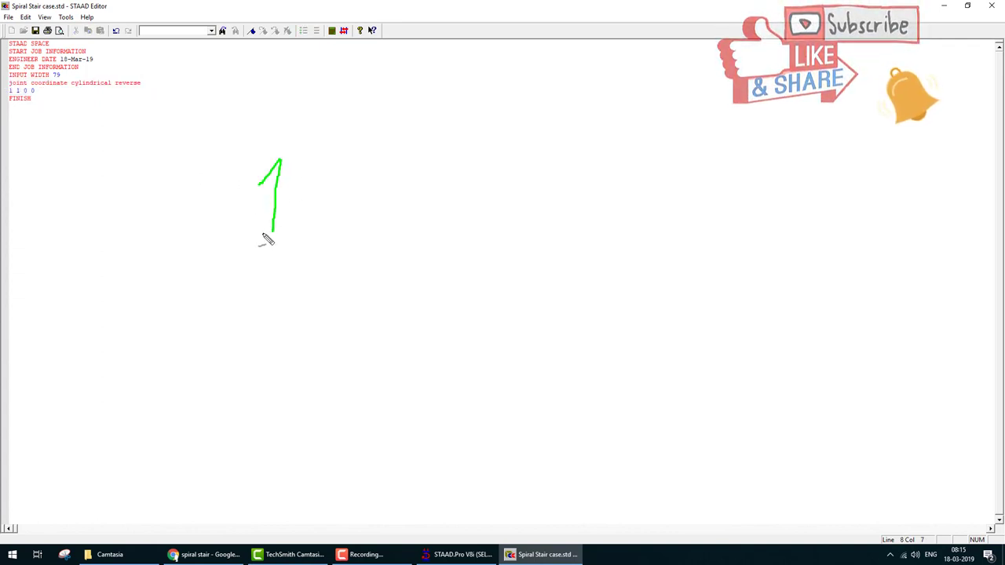
left_click_drag(255, 234, 292, 229)
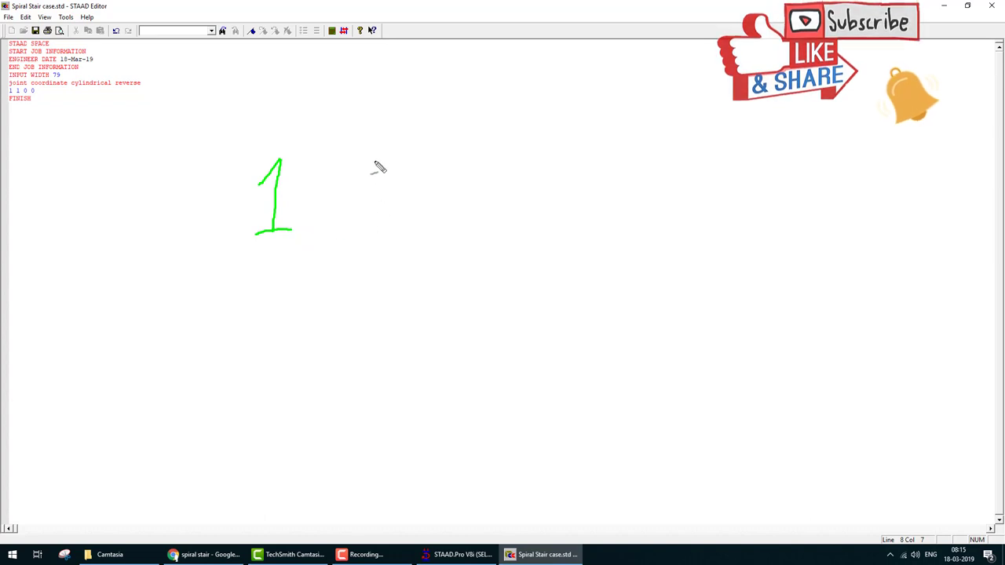
mouse_move(379, 161)
left_mouse_down()
mouse_move(380, 225)
mouse_move(355, 230)
mouse_move(396, 227)
left_mouse_up()
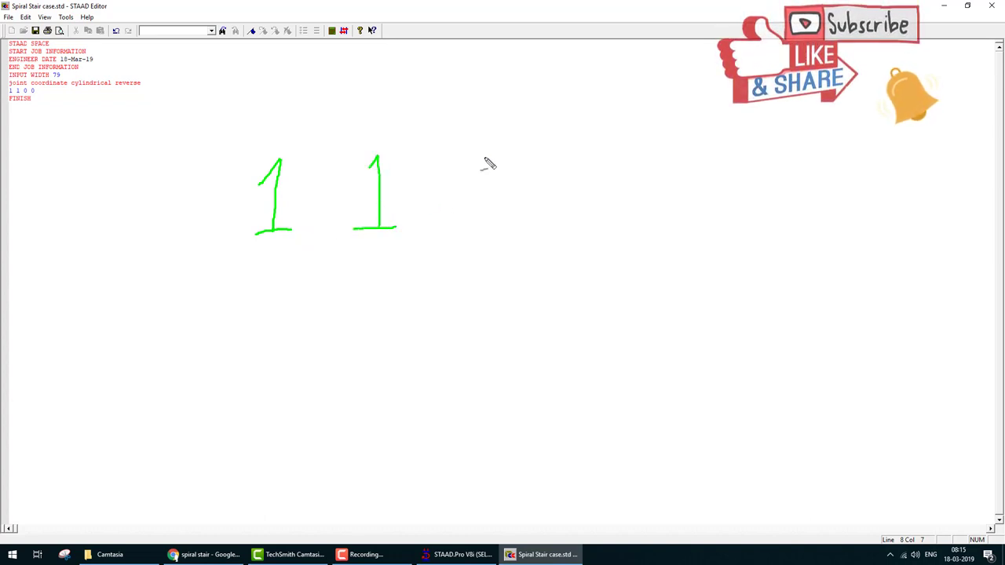
mouse_move(486, 165)
left_mouse_down()
mouse_move(458, 213)
mouse_move(492, 225)
mouse_move(507, 193)
mouse_move(495, 164)
left_mouse_up()
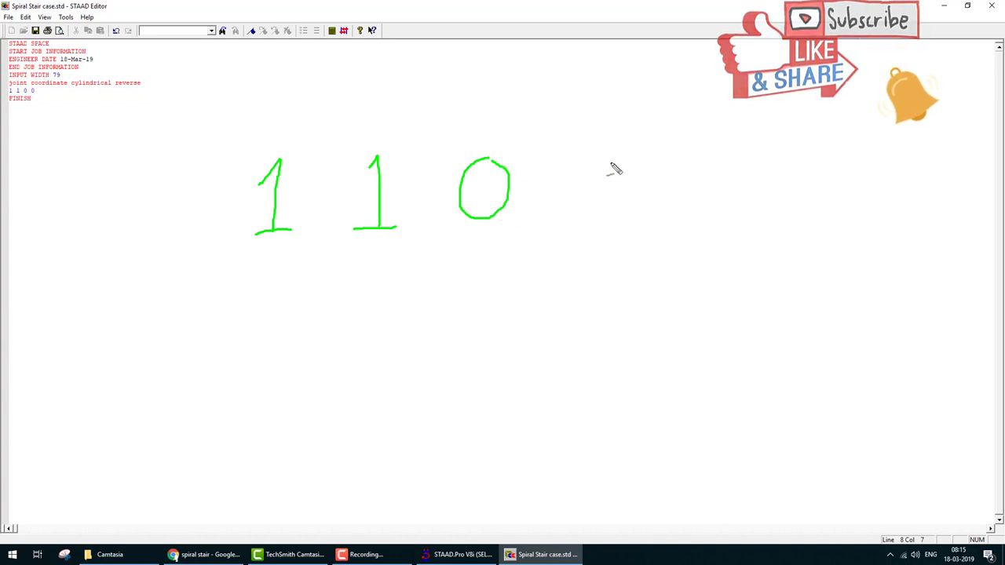
mouse_move(616, 170)
left_mouse_down()
mouse_move(589, 206)
mouse_move(650, 179)
mouse_move(595, 160)
left_mouse_up()
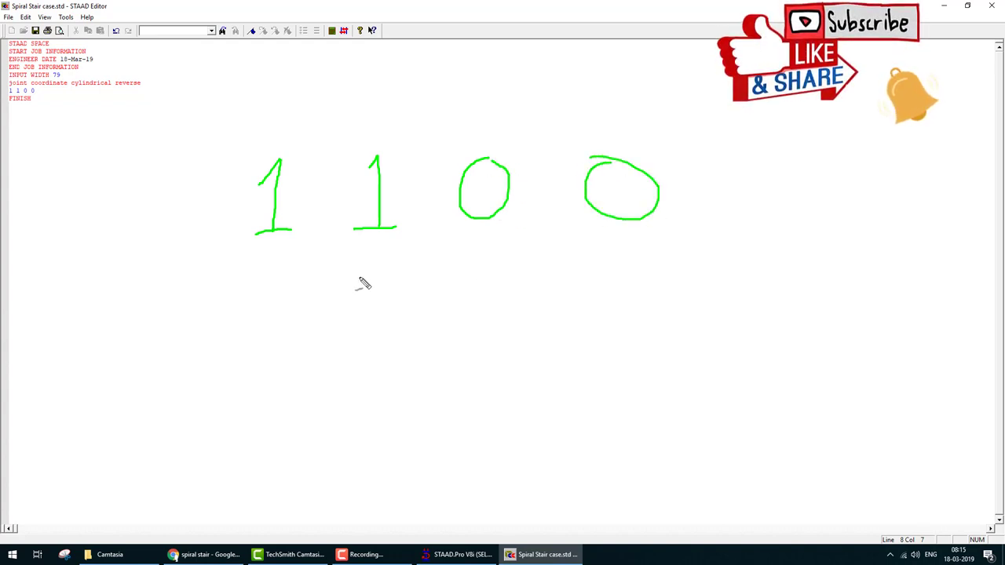
left_click_drag(359, 276, 363, 302)
mouse_move(402, 267)
left_mouse_down()
mouse_move(426, 302)
mouse_move(441, 298)
left_mouse_up()
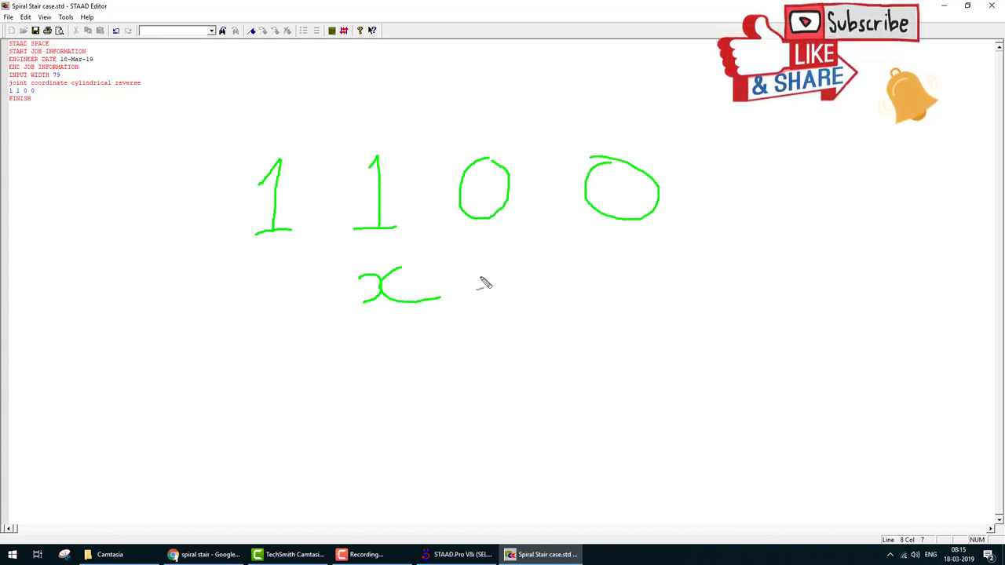
mouse_move(471, 259)
left_mouse_down()
mouse_move(508, 337)
mouse_move(493, 289)
left_mouse_up()
mouse_move(565, 269)
left_mouse_down()
mouse_move(630, 260)
mouse_move(595, 299)
mouse_move(646, 288)
left_mouse_up()
mouse_move(243, 283)
left_mouse_down()
mouse_move(276, 249)
mouse_move(299, 316)
left_mouse_up()
mouse_move(277, 250)
left_mouse_down()
mouse_move(230, 371)
mouse_move(220, 460)
left_mouse_up()
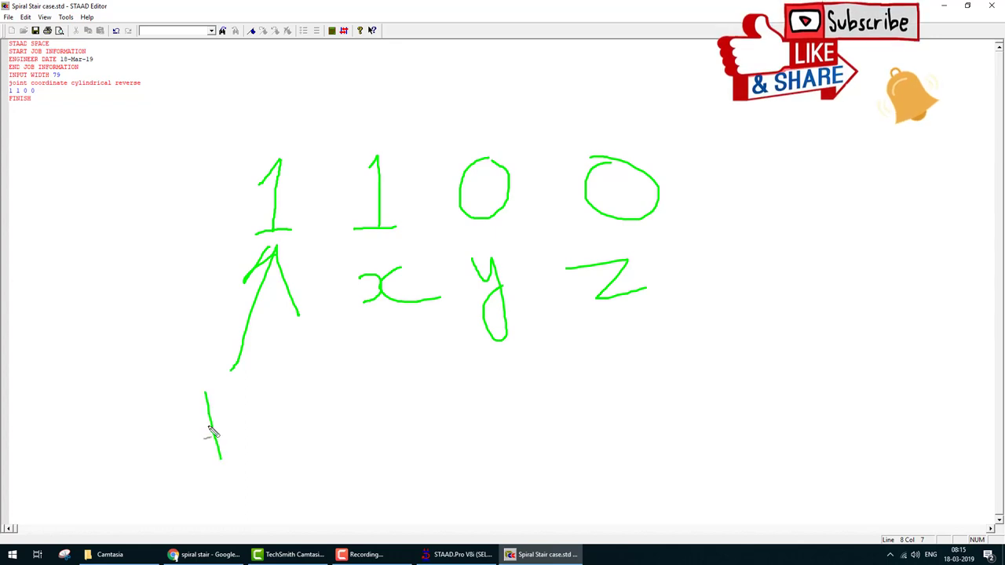
mouse_move(205, 393)
left_mouse_down()
mouse_move(260, 385)
mouse_move(296, 446)
mouse_move(294, 406)
mouse_move(343, 383)
mouse_move(343, 446)
left_mouse_up()
left_click_drag(361, 430, 399, 450)
mouse_move(417, 400)
left_mouse_down()
mouse_move(425, 452)
mouse_move(479, 398)
mouse_move(484, 406)
left_mouse_up()
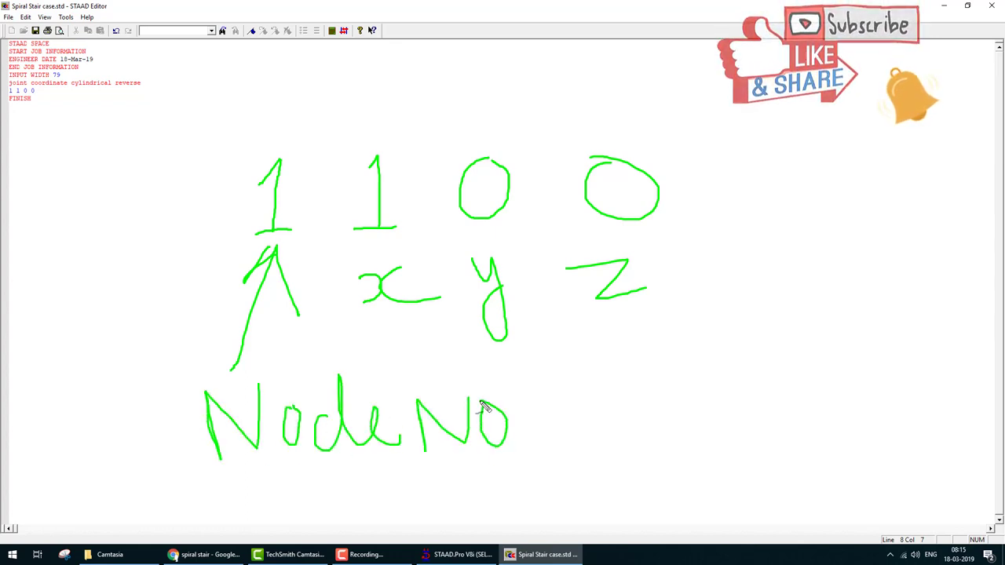
left_click(542, 431)
key("Escape")
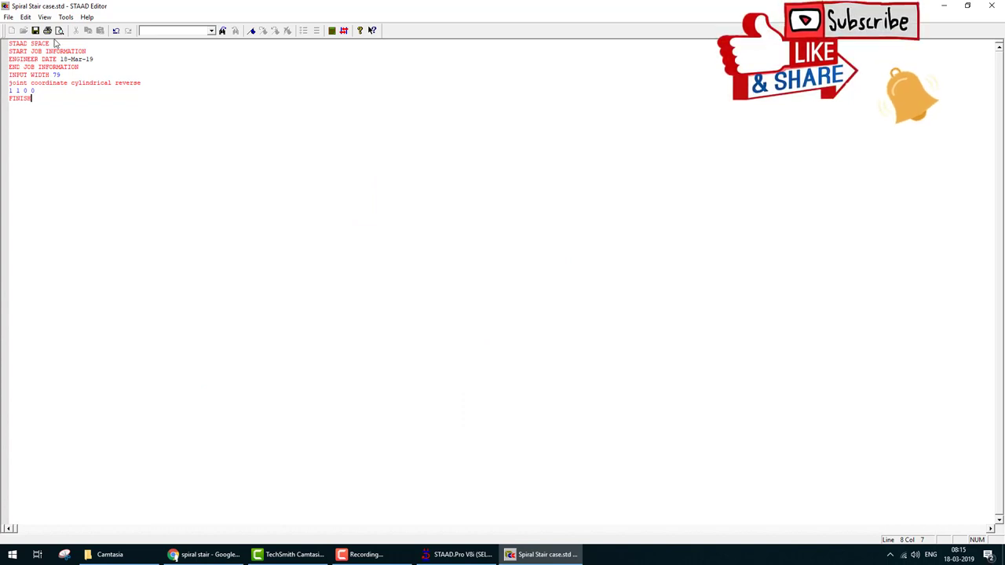
Save the command file, accept metre/kilonewton input units, and display the construction grid
left_click(35, 30)
left_click(991, 5)
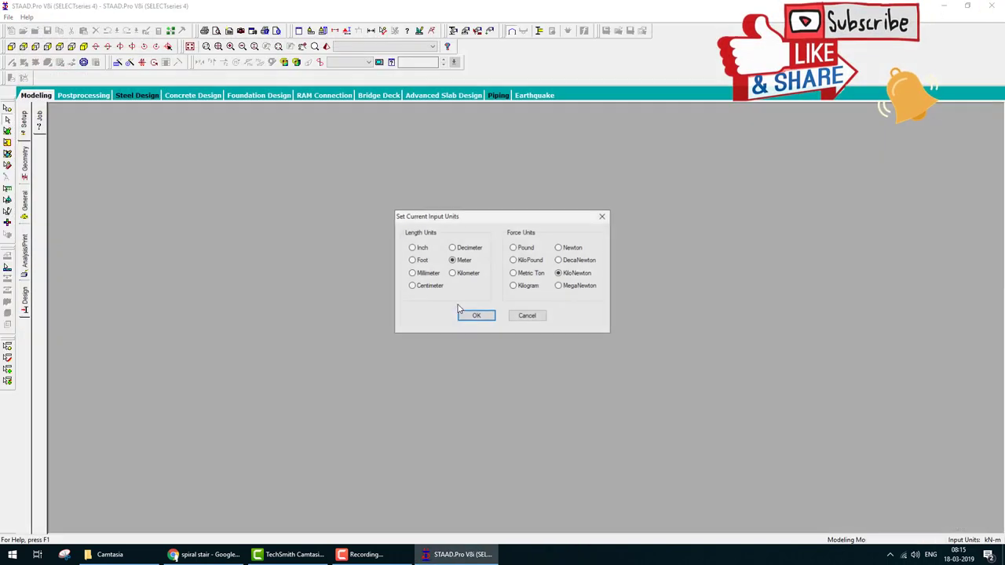
left_click(471, 316)
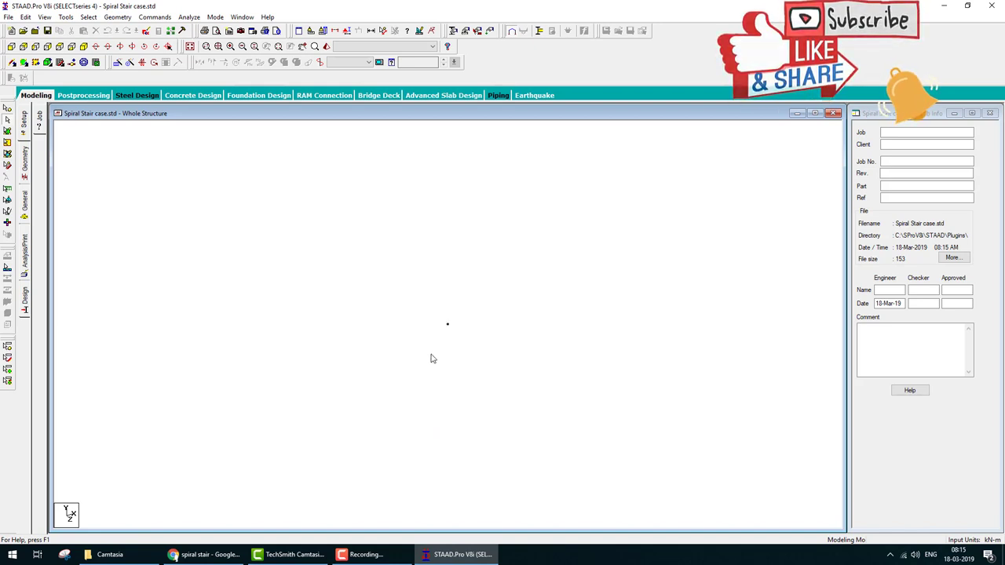
left_click(60, 63)
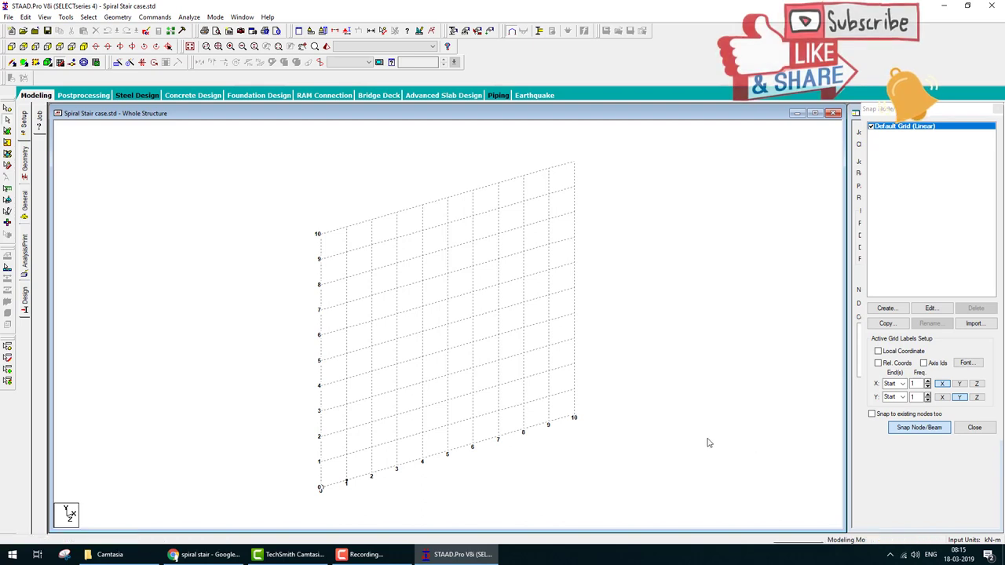
middle_click_drag(706, 442, 307, 427)
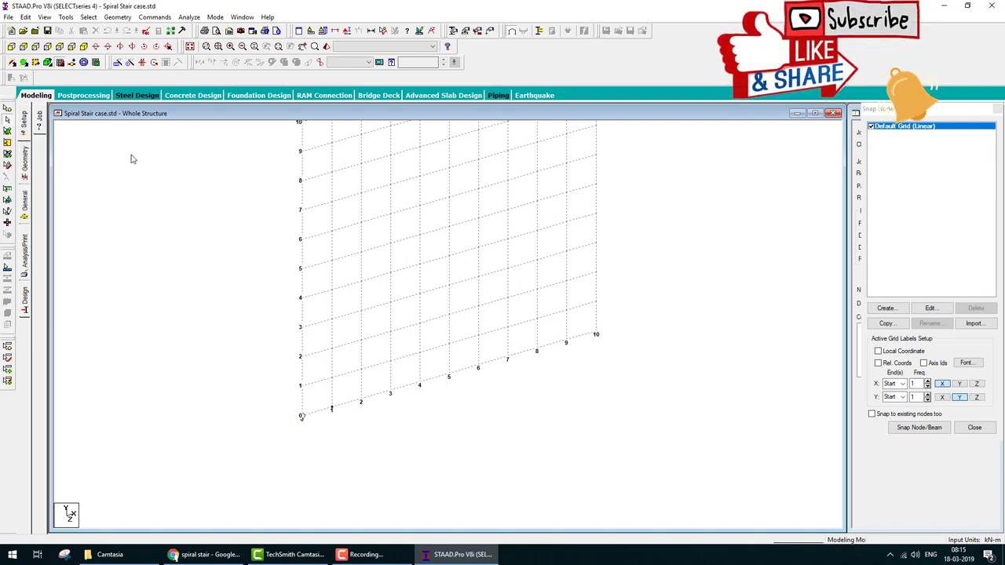
Append ',24 1 3 360' to the joint line so it reads '1 1 0 0,24 1 3 360'
left_click(146, 30)
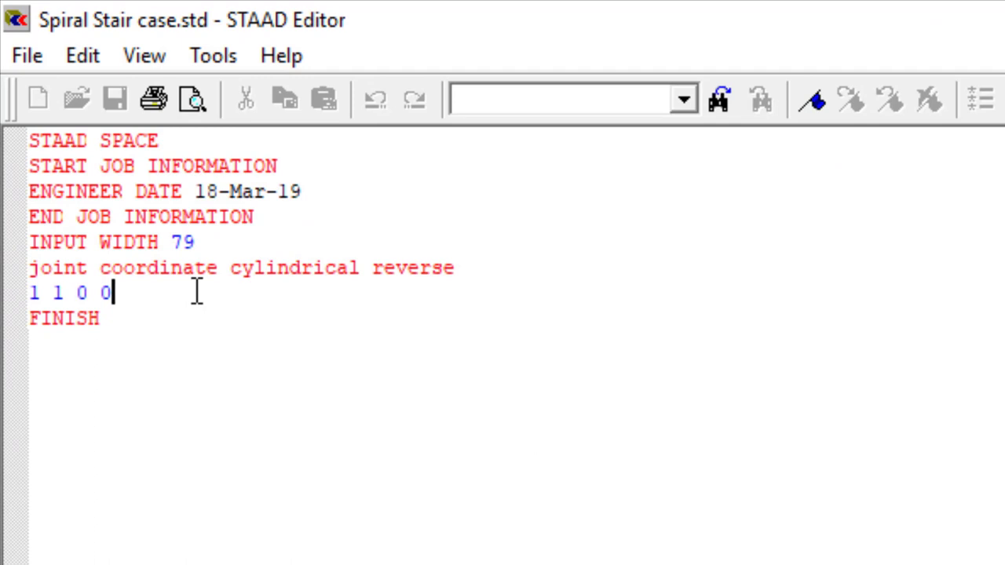
type(",")
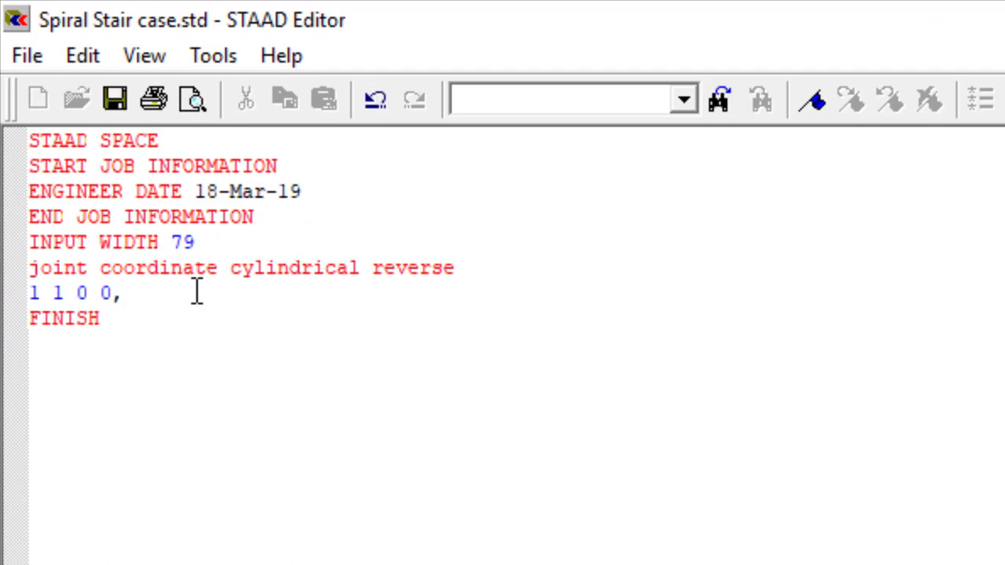
type("24 1")
type("3 360")
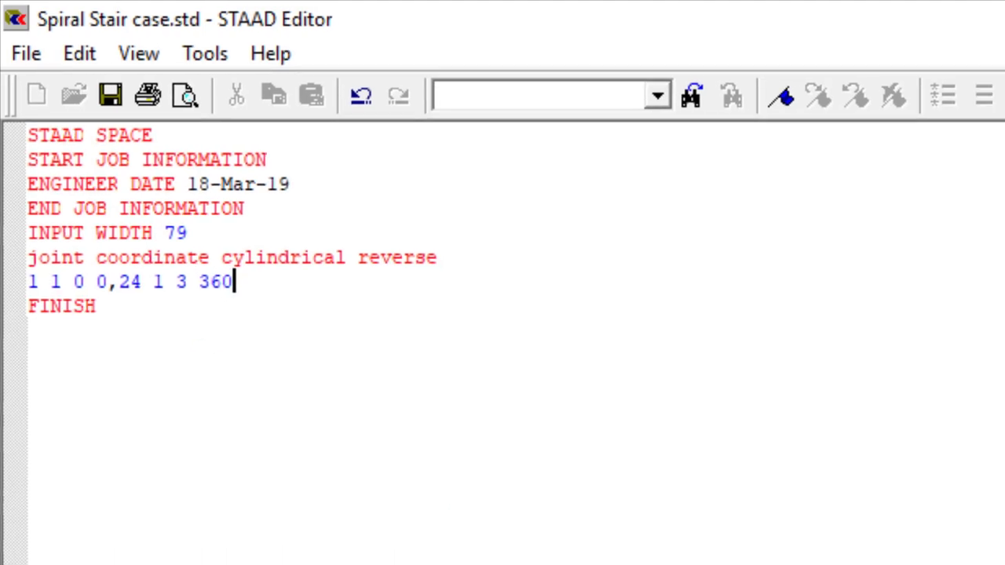
mouse_move(402, 112)
left_mouse_down()
mouse_move(412, 141)
mouse_move(434, 128)
mouse_move(454, 133)
mouse_move(454, 149)
left_mouse_up()
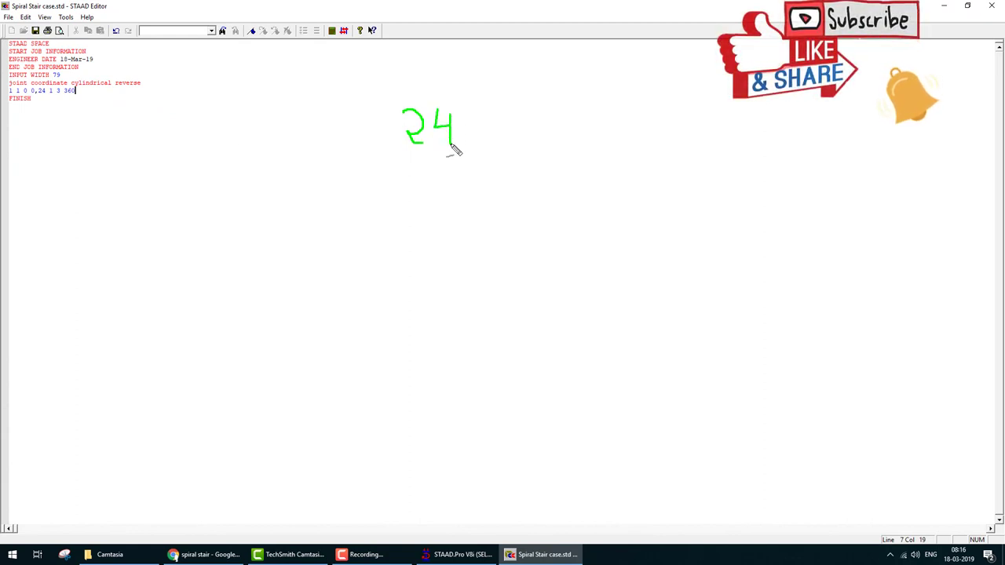
Handwrite '24 1 3 360' and label 24 as the node number, marking the 1 and 3
left_click_drag(506, 107, 511, 139)
mouse_move(558, 103)
left_mouse_down()
mouse_move(587, 125)
mouse_move(565, 146)
left_mouse_up()
mouse_move(633, 98)
left_mouse_down()
mouse_move(658, 101)
mouse_move(653, 116)
mouse_move(668, 124)
mouse_move(645, 141)
left_mouse_up()
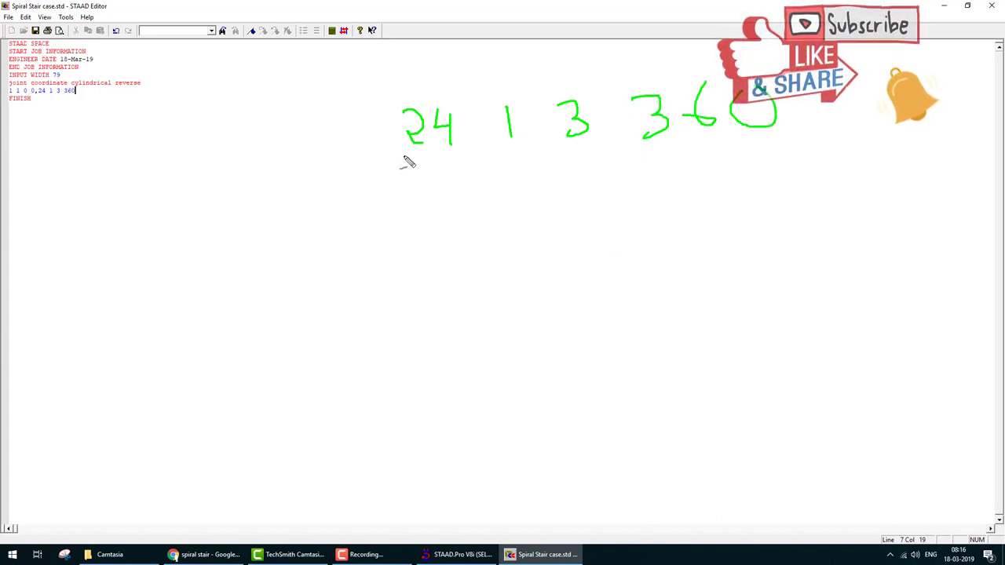
mouse_move(404, 155)
left_mouse_down()
mouse_move(440, 166)
mouse_move(422, 213)
left_mouse_up()
mouse_move(333, 241)
left_mouse_down()
mouse_move(332, 267)
mouse_move(359, 263)
mouse_move(362, 235)
mouse_move(383, 250)
mouse_move(411, 232)
mouse_move(436, 255)
mouse_move(441, 245)
left_mouse_up()
mouse_move(350, 279)
left_mouse_down()
mouse_move(351, 314)
mouse_move(383, 312)
left_mouse_up()
mouse_move(383, 312)
left_mouse_down()
mouse_move(386, 286)
mouse_move(401, 311)
mouse_move(412, 288)
left_mouse_up()
left_click(424, 293)
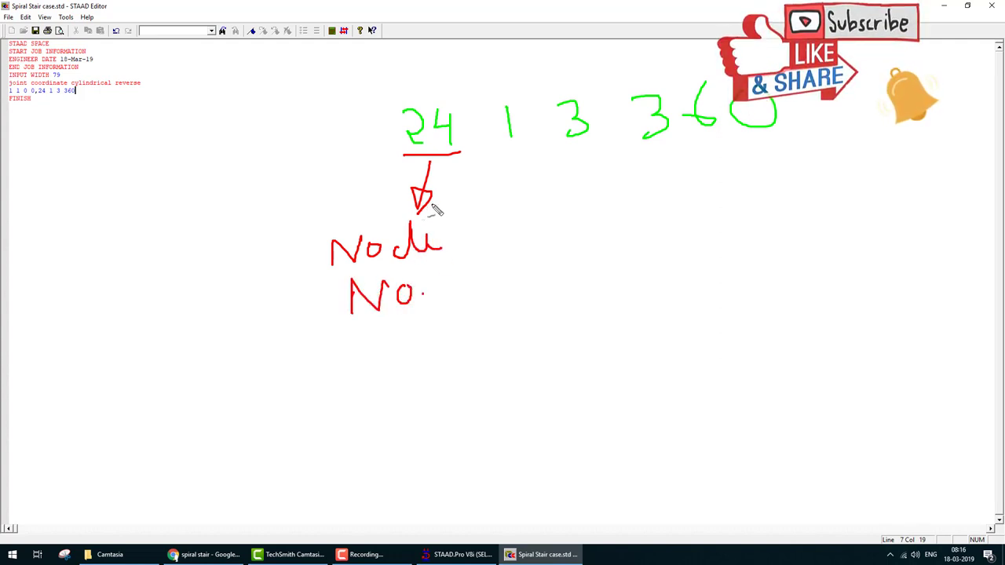
mouse_move(507, 146)
left_mouse_down()
mouse_move(509, 155)
mouse_move(531, 141)
left_mouse_up()
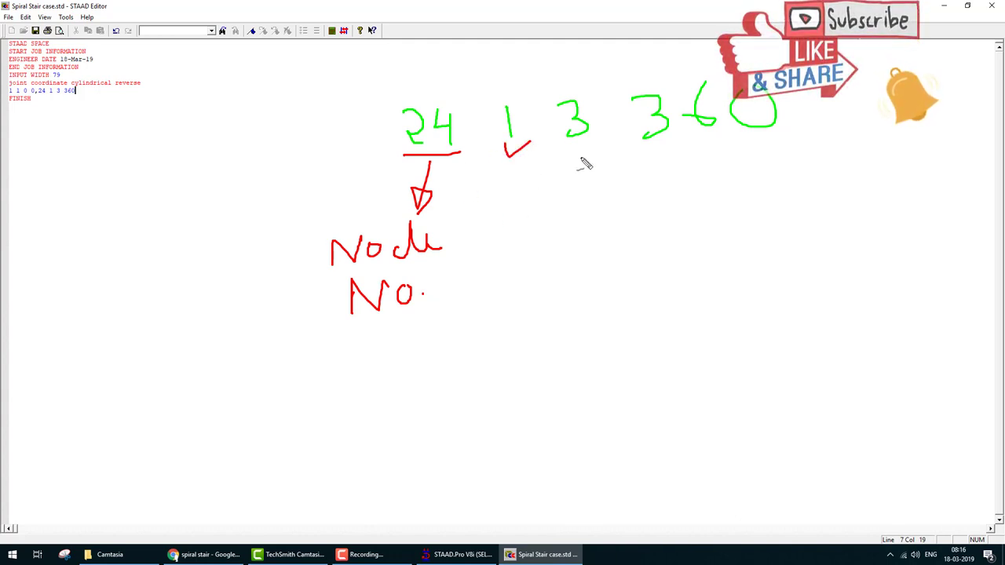
left_click_drag(562, 145, 594, 143)
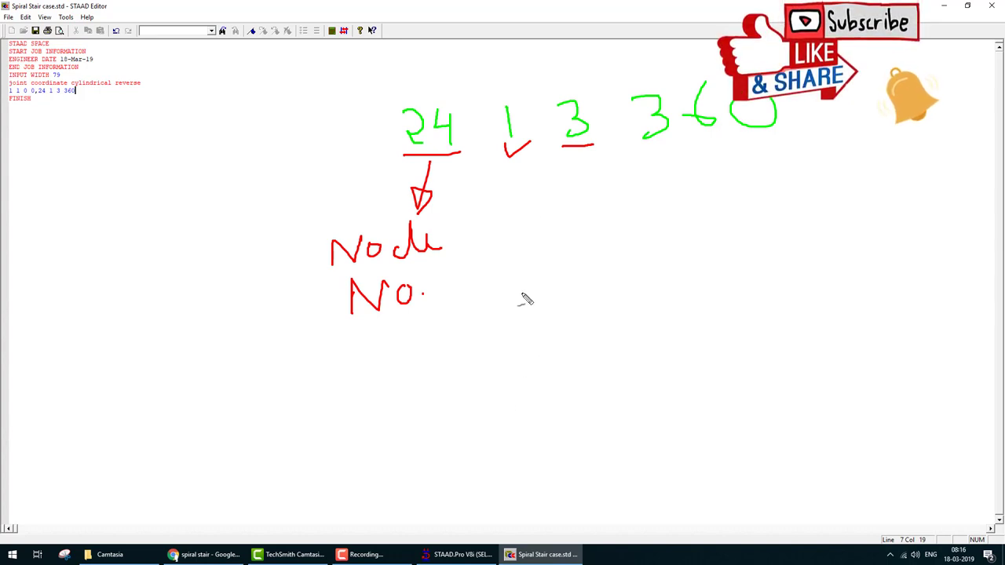
Sketch the helix with its 3 m rise, 1 m radius along x, and circled 360
mouse_move(525, 296)
left_mouse_down()
mouse_move(508, 321)
mouse_move(538, 317)
mouse_move(529, 296)
mouse_move(532, 415)
left_mouse_up()
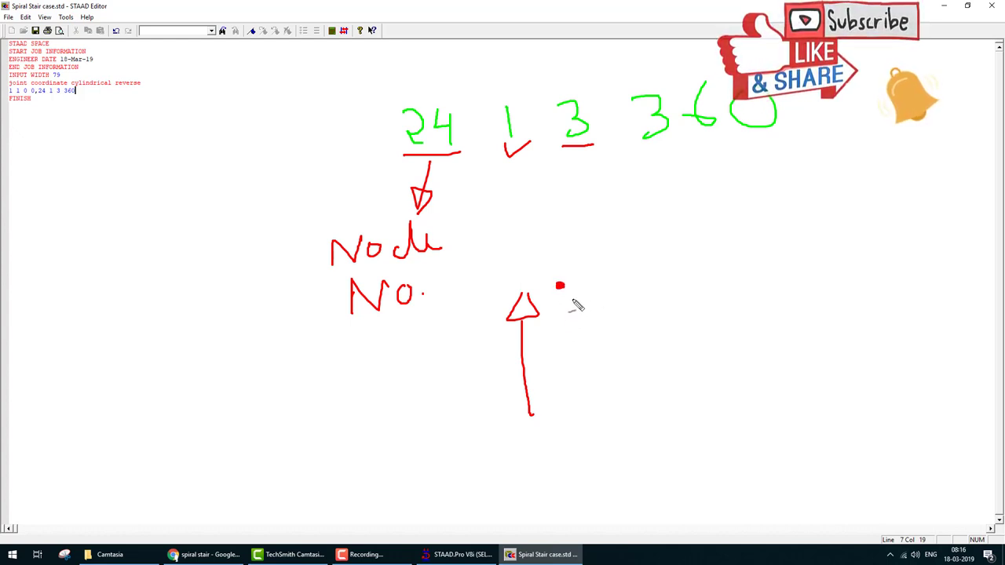
mouse_move(587, 282)
left_mouse_down()
mouse_move(606, 277)
mouse_move(618, 403)
mouse_move(635, 401)
mouse_move(610, 386)
mouse_move(620, 378)
left_mouse_up()
left_click_drag(620, 326, 624, 344)
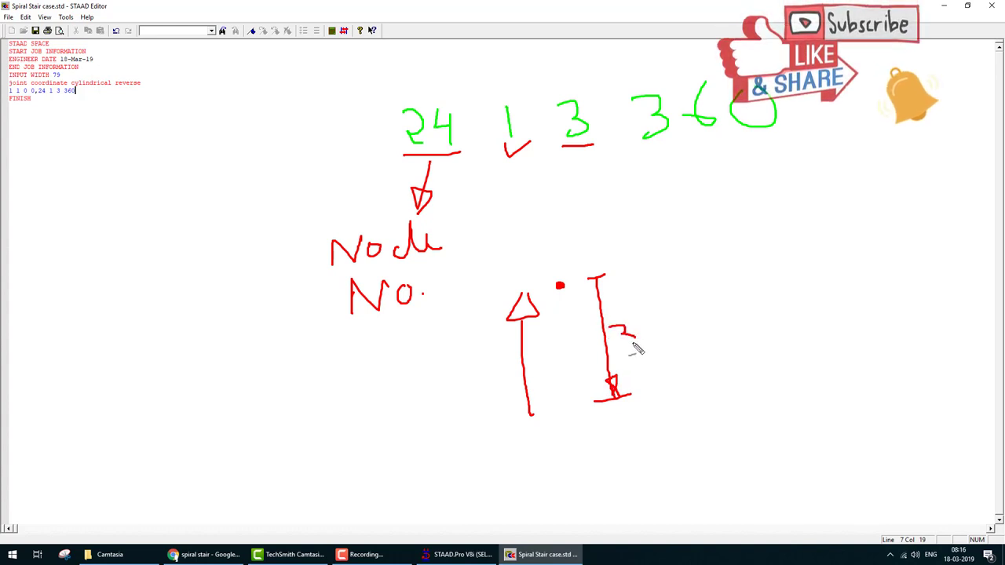
left_click_drag(455, 424, 465, 416)
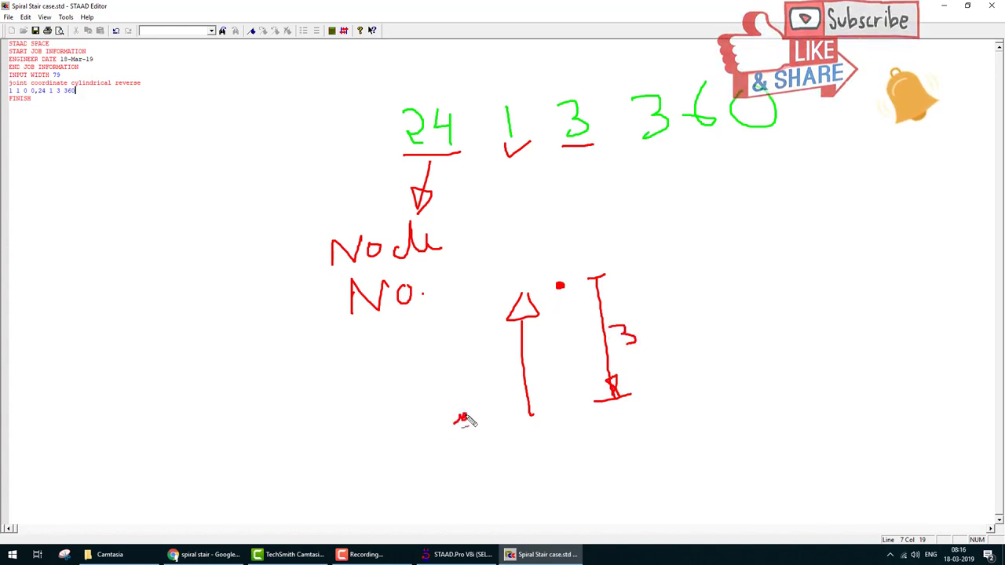
mouse_move(537, 423)
left_mouse_down()
mouse_move(600, 419)
mouse_move(568, 439)
mouse_move(573, 458)
mouse_move(598, 446)
mouse_move(612, 454)
left_mouse_up()
mouse_move(594, 409)
left_mouse_down()
mouse_move(610, 426)
mouse_move(620, 416)
mouse_move(632, 424)
left_mouse_up()
mouse_move(633, 408)
left_mouse_down()
mouse_move(620, 425)
mouse_move(675, 428)
left_mouse_up()
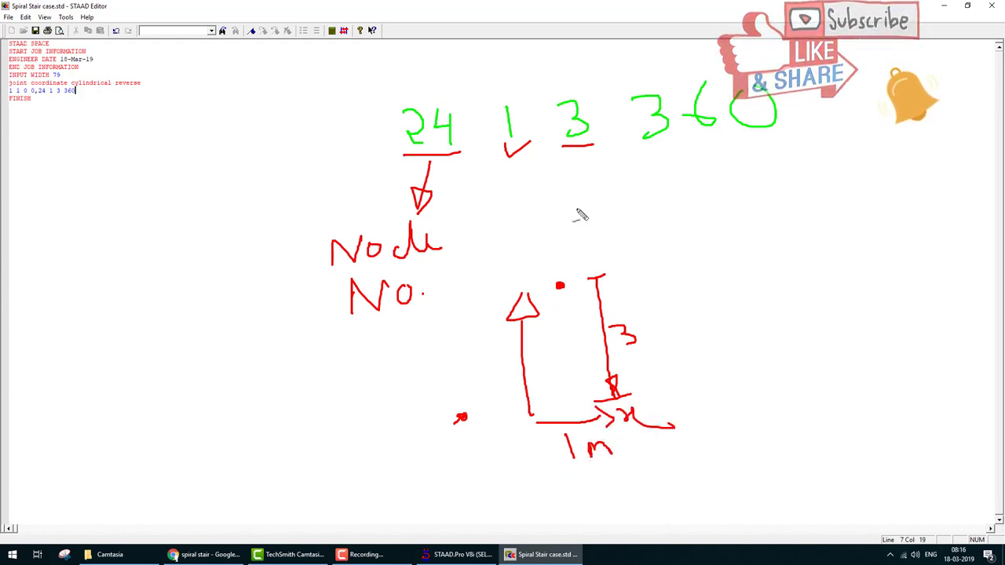
mouse_move(636, 147)
left_mouse_down()
mouse_move(756, 157)
mouse_move(803, 124)
left_mouse_up()
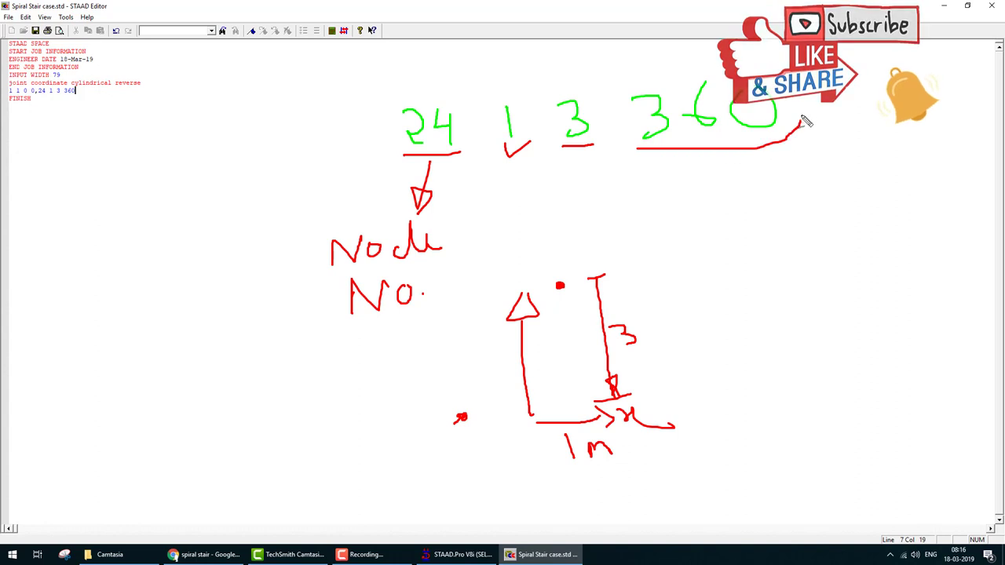
mouse_move(688, 72)
left_mouse_down()
mouse_move(639, 92)
mouse_move(639, 163)
left_mouse_up()
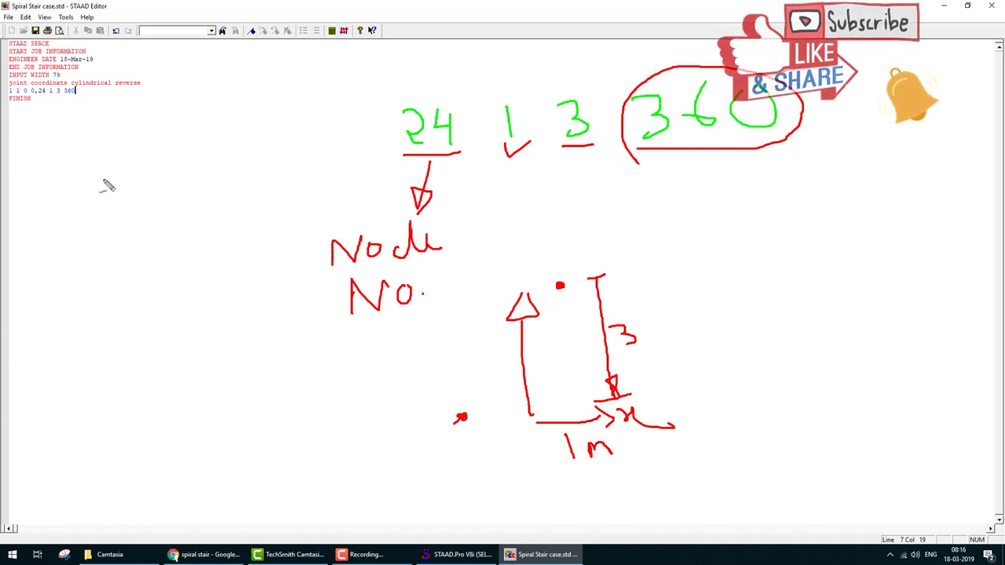
Annotate the first joint values '1 1 0 0' and the node count and height, then clear the ink
left_click_drag(123, 124, 128, 174)
left_click_drag(189, 120, 189, 179)
mouse_move(242, 130)
left_mouse_down()
mouse_move(254, 146)
mouse_move(250, 132)
left_mouse_up()
mouse_move(298, 131)
left_mouse_down()
mouse_move(325, 164)
mouse_move(302, 130)
left_mouse_up()
mouse_move(108, 190)
left_mouse_down()
mouse_move(322, 202)
mouse_move(355, 156)
mouse_move(212, 101)
mouse_move(87, 169)
left_mouse_up()
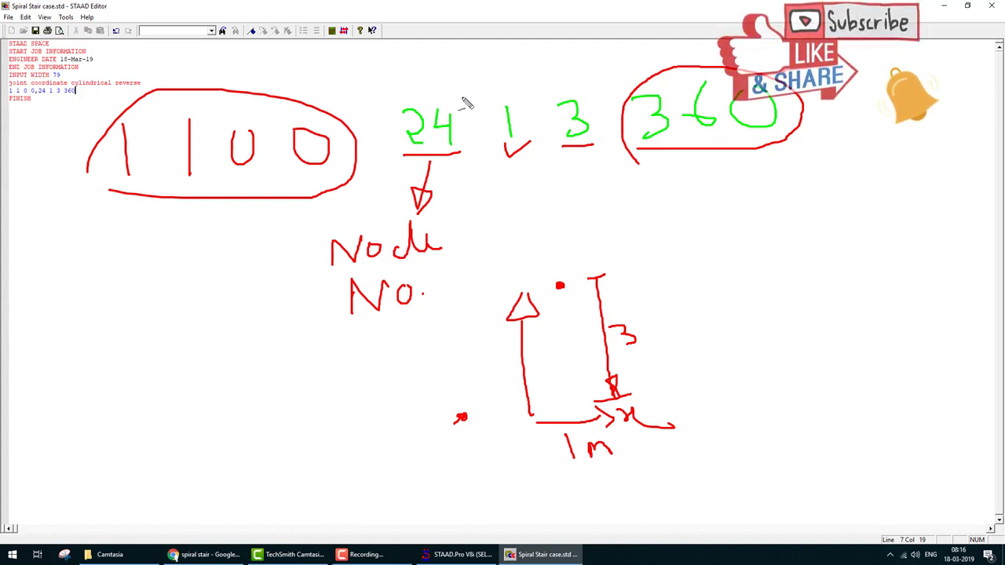
mouse_move(461, 98)
left_mouse_down()
mouse_move(388, 164)
mouse_move(444, 189)
mouse_move(461, 96)
left_mouse_up()
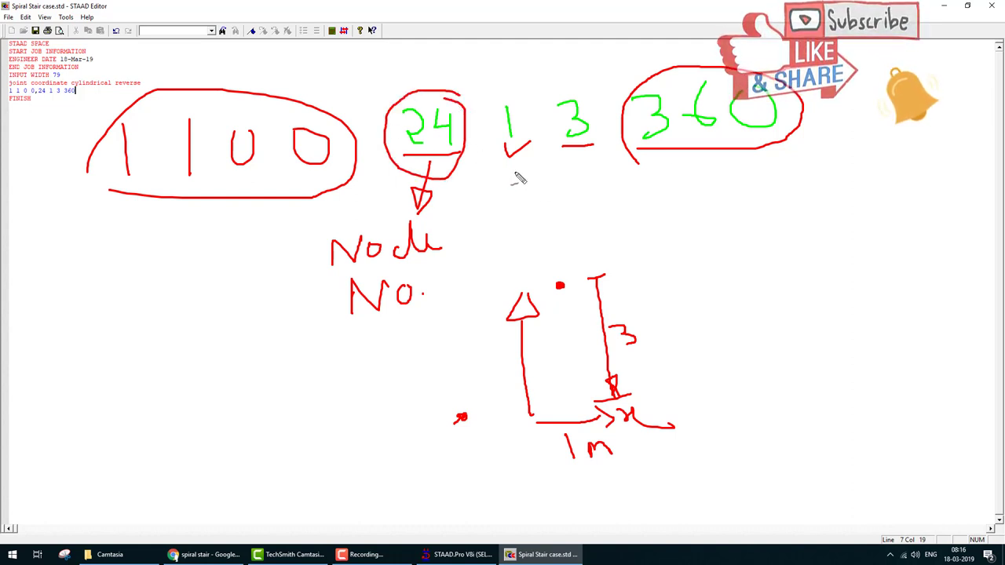
mouse_move(512, 167)
left_mouse_down()
mouse_move(518, 188)
mouse_move(542, 161)
mouse_move(609, 165)
left_mouse_up()
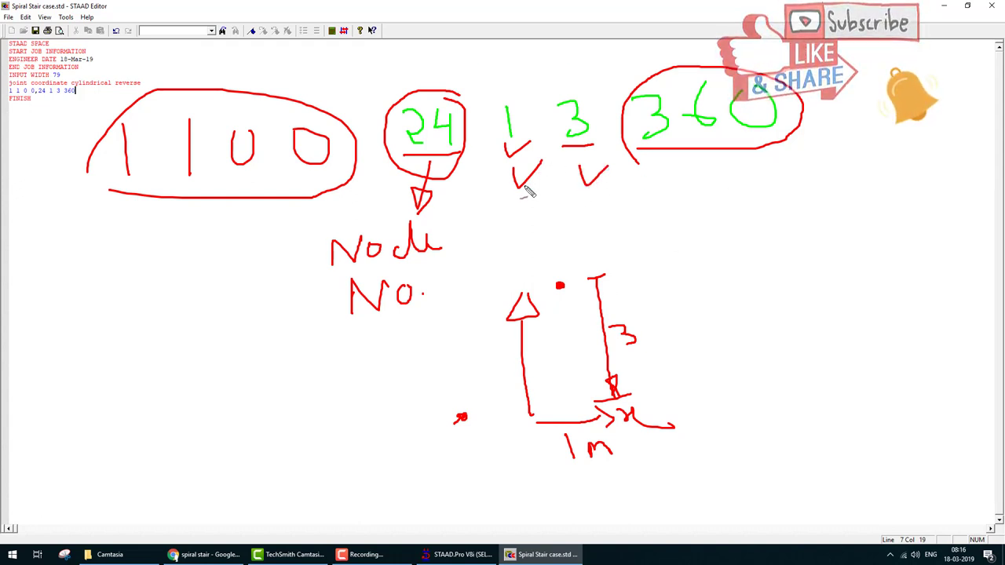
key("Escape")
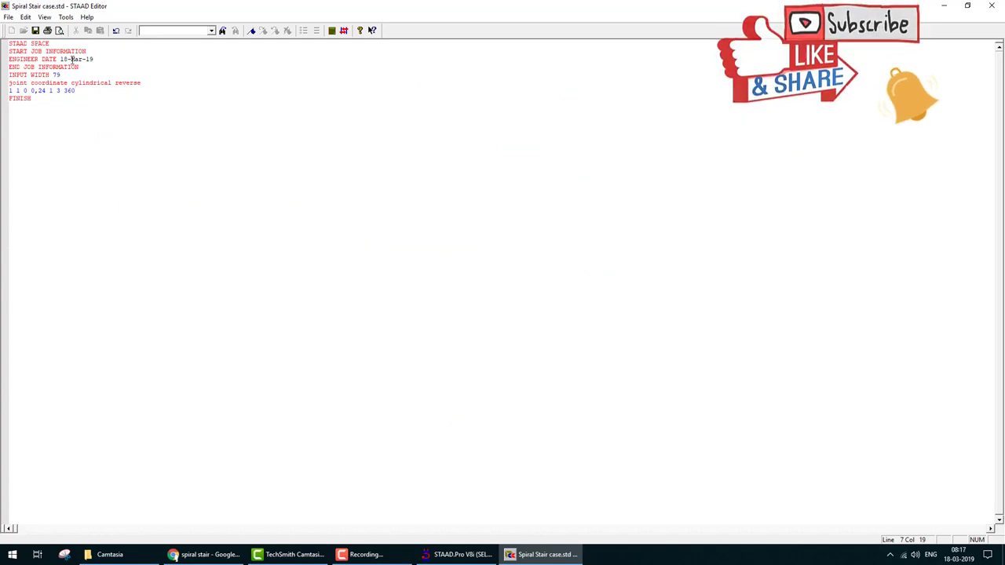
Save and close the command file, accepting the current input units
left_click(35, 30)
left_click(990, 5)
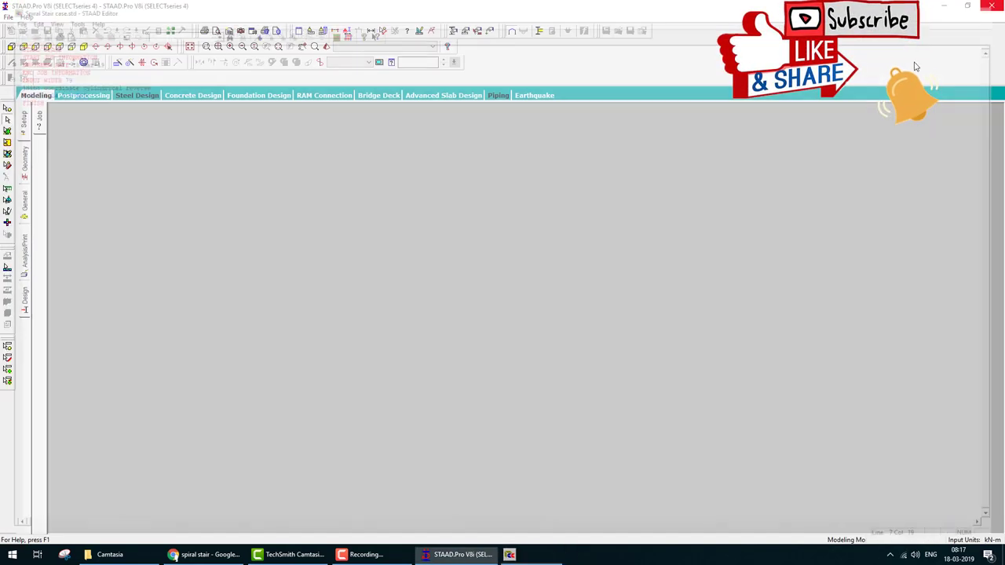
left_click(476, 316)
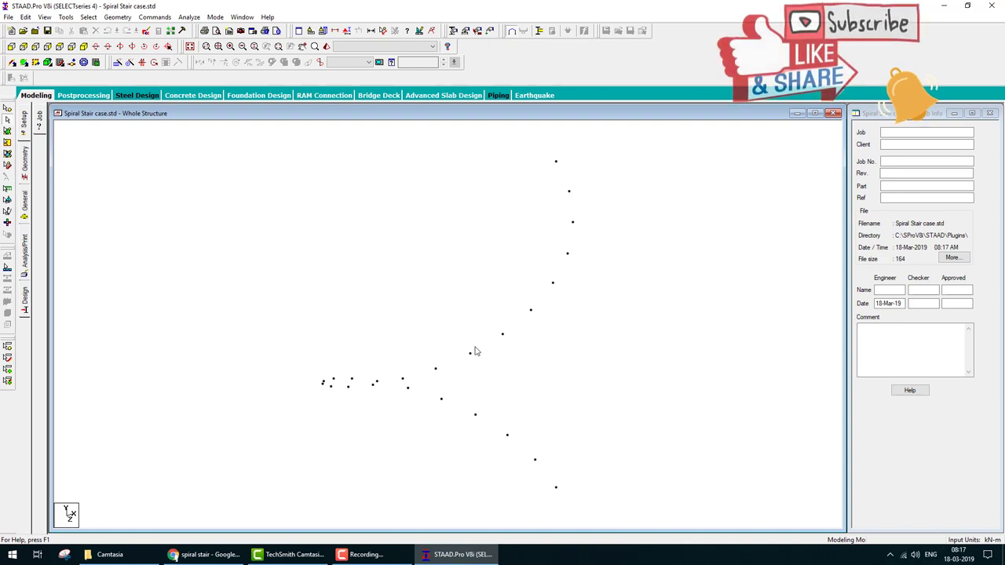
View the 24-joint helix from top and side, then show the Snap Node/Beam grid
left_click(60, 62)
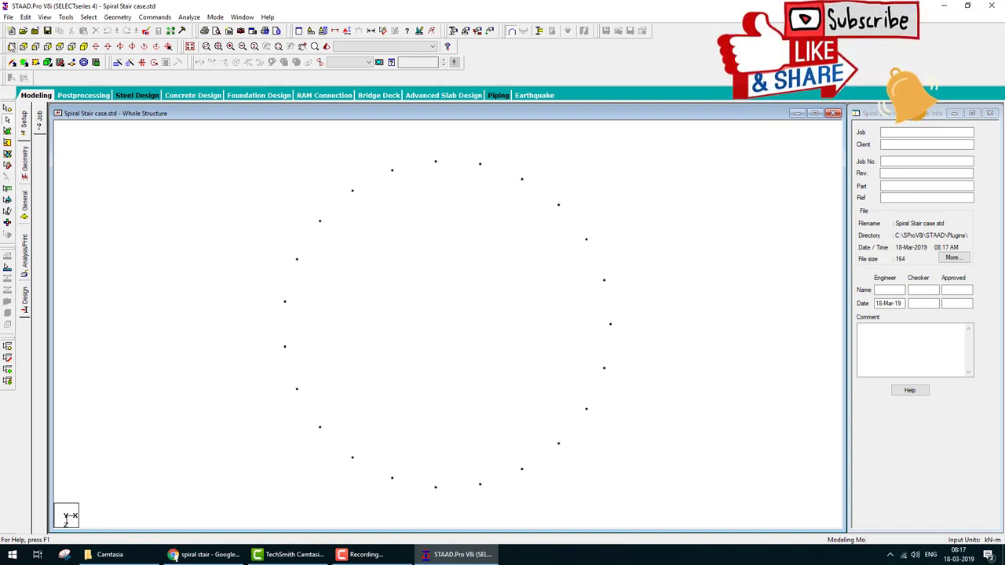
left_click(11, 46)
middle_click_drag(583, 441, 538, 317)
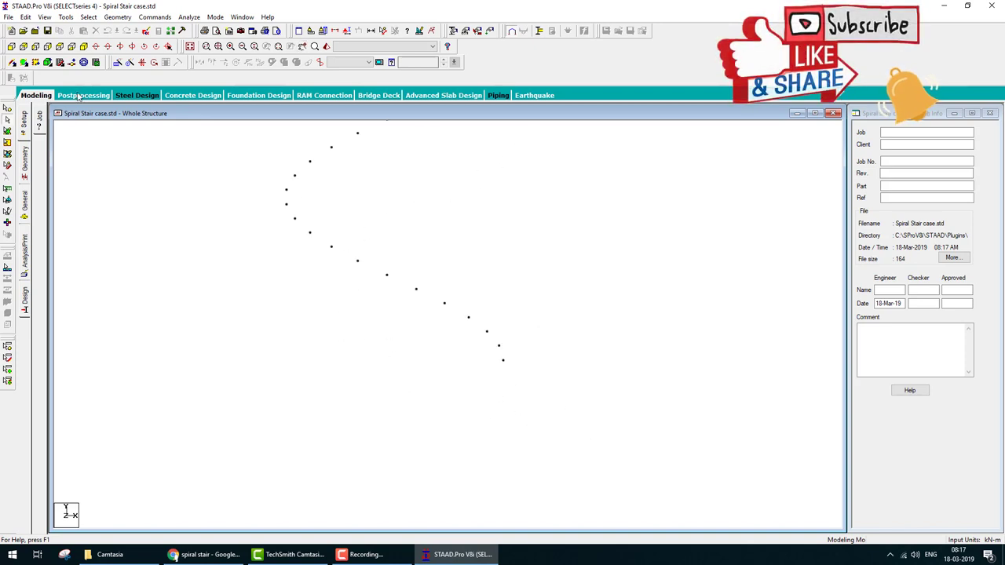
left_click(58, 64)
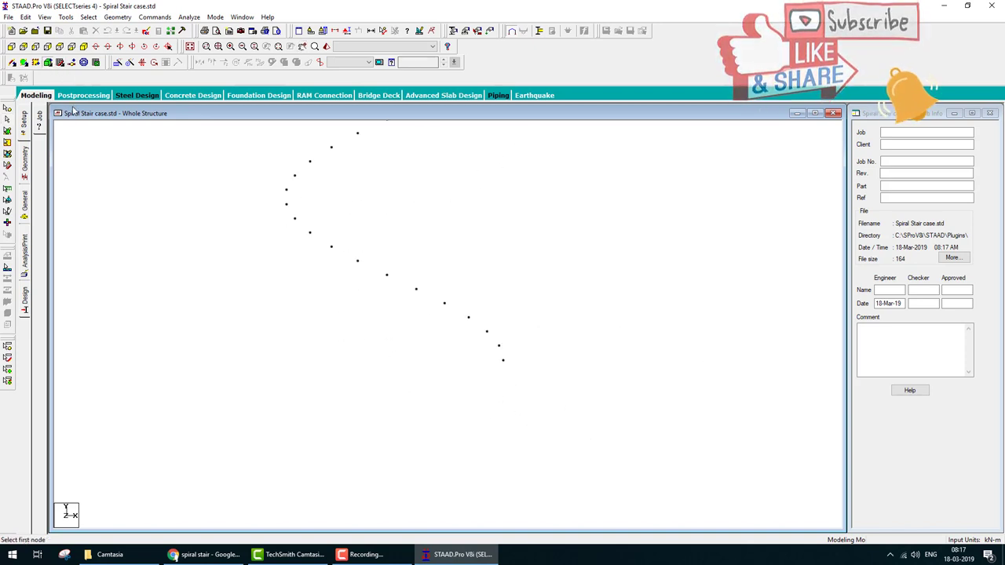
left_click(48, 63)
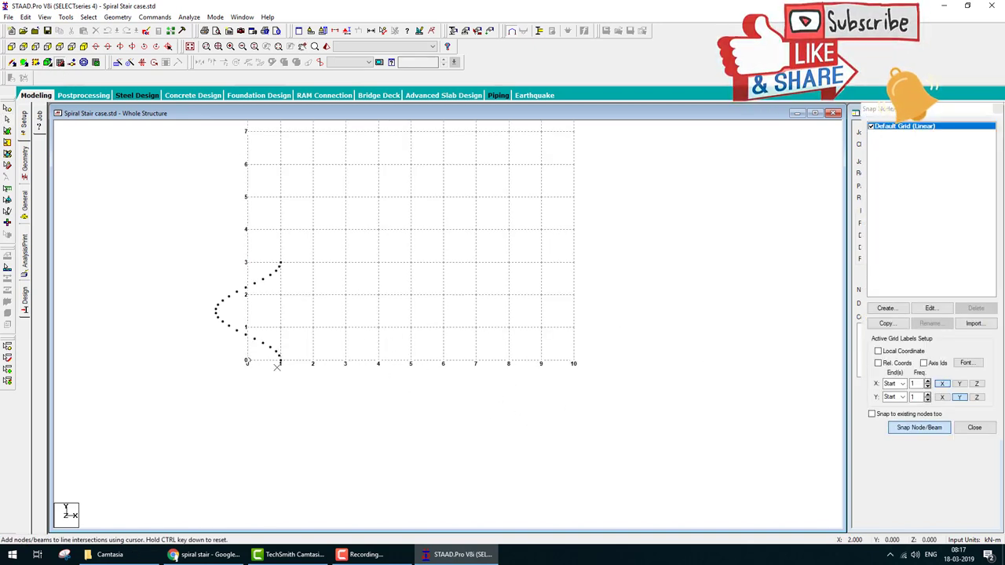
Exit node snapping and mark the 1 m radius along x and the origin below the spiral
scroll(277, 365, "up", 3)
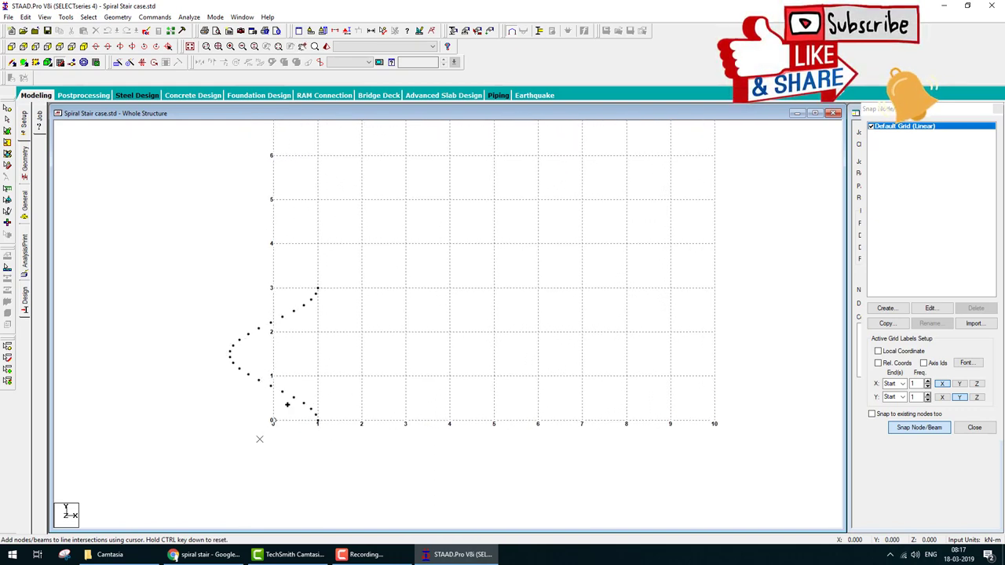
key("Escape")
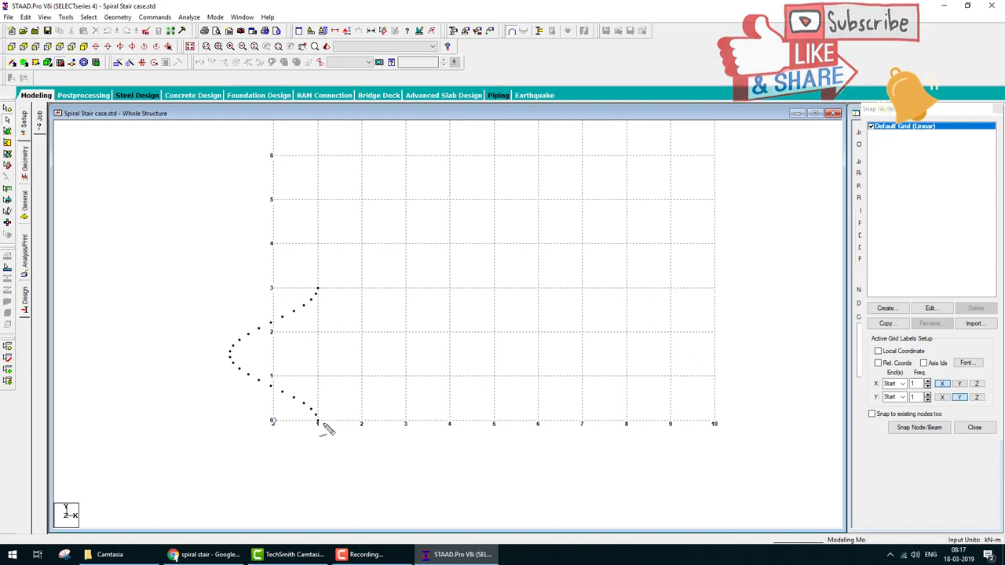
left_click_drag(320, 423, 351, 420)
mouse_move(274, 429)
left_mouse_down()
mouse_move(282, 452)
mouse_move(302, 440)
mouse_move(329, 451)
mouse_move(329, 405)
left_mouse_up()
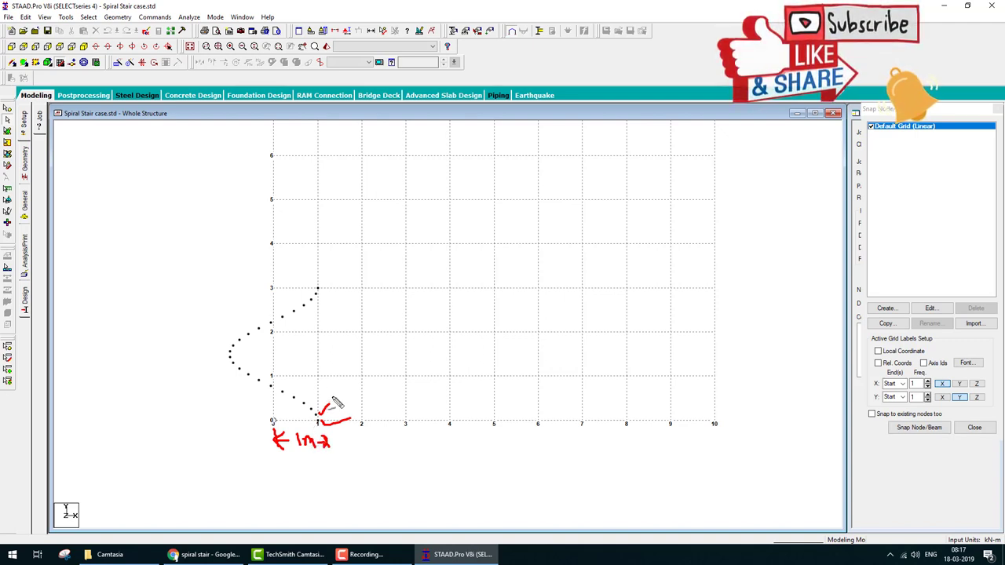
Show the stair nodes in plan and mark the ring's centre and 1 m radius, then clear the marks
left_click(59, 46)
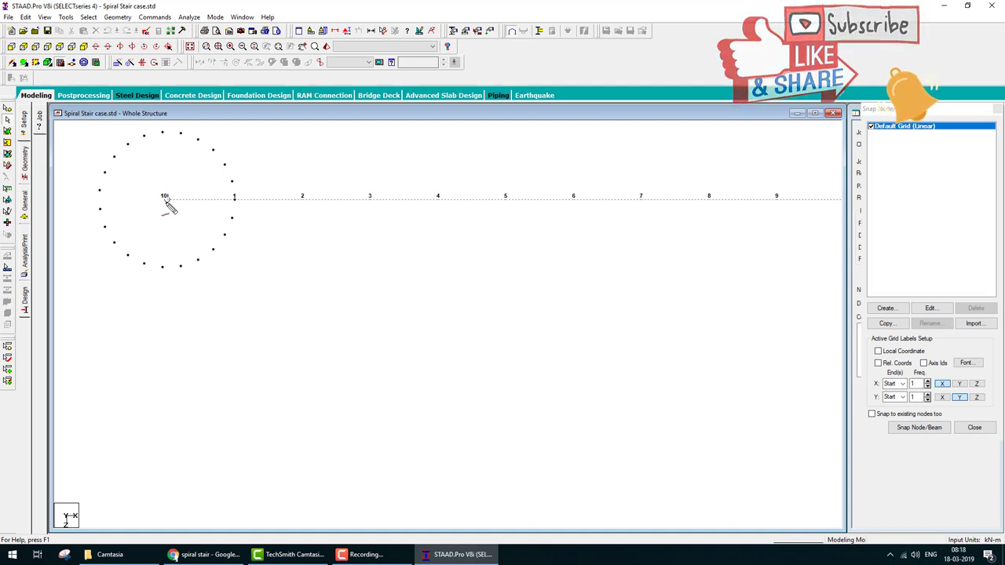
mouse_move(165, 202)
left_mouse_down()
mouse_move(197, 220)
mouse_move(168, 217)
mouse_move(174, 235)
mouse_move(170, 226)
mouse_move(190, 220)
mouse_move(198, 229)
mouse_move(229, 223)
mouse_move(225, 233)
mouse_move(234, 182)
mouse_move(202, 144)
mouse_move(160, 140)
mouse_move(108, 167)
mouse_move(96, 209)
mouse_move(117, 251)
mouse_move(166, 273)
mouse_move(215, 268)
mouse_move(242, 203)
left_mouse_up()
mouse_move(184, 189)
left_mouse_down()
mouse_move(161, 198)
mouse_move(179, 205)
left_mouse_up()
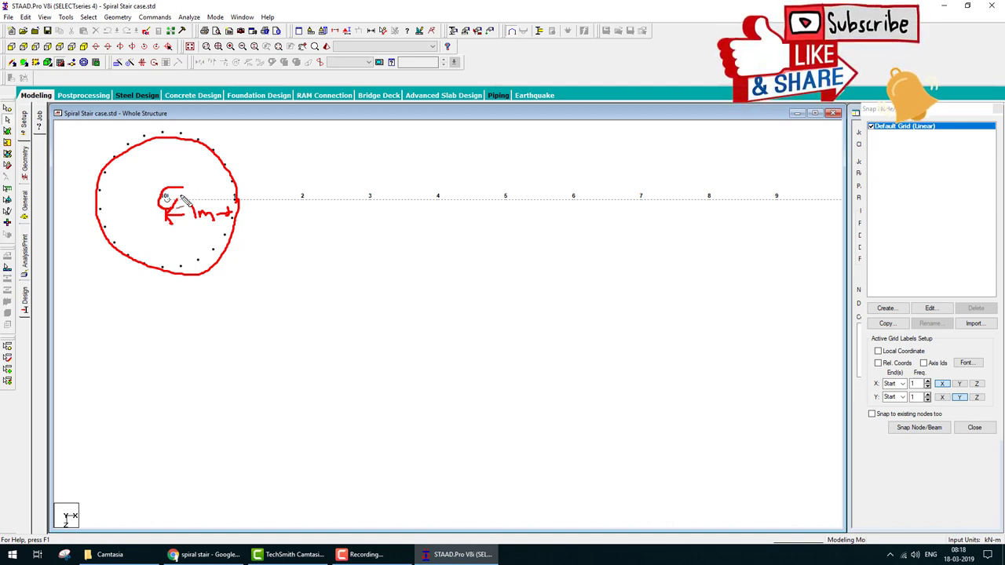
key("Escape")
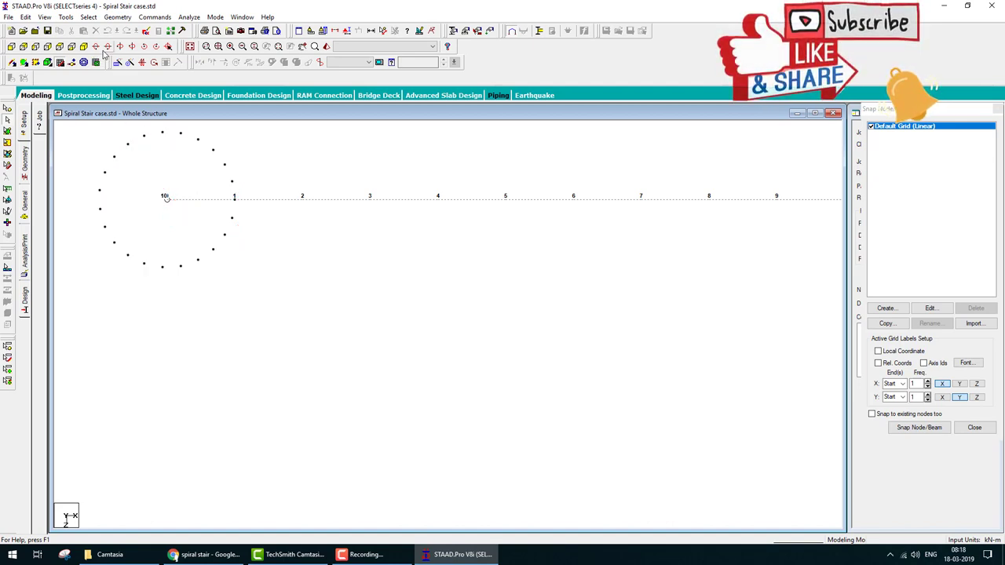
left_click(84, 46)
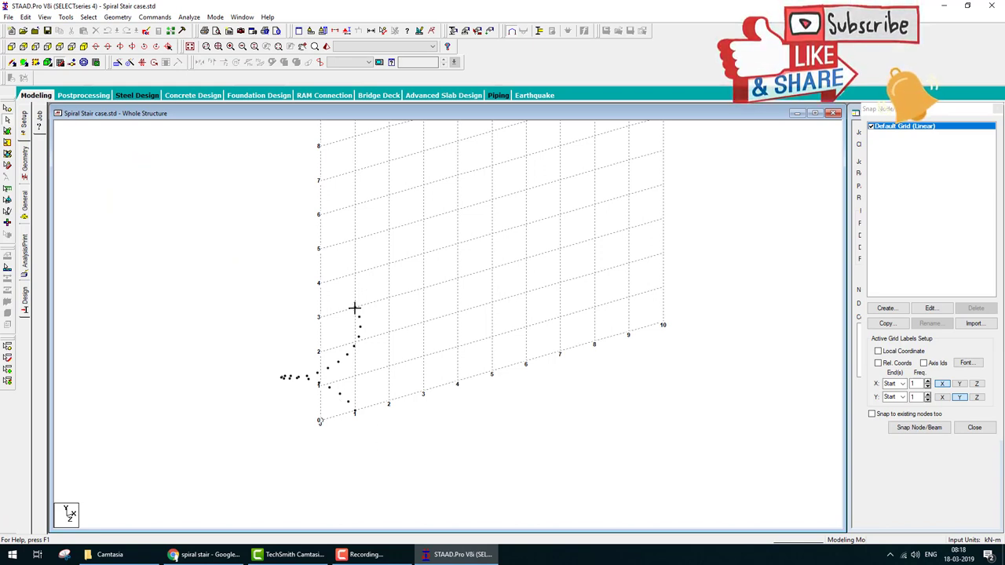
Pick node 24 at the top of the spiral, then reopen the command file in the STAAD Editor
left_click(6, 110)
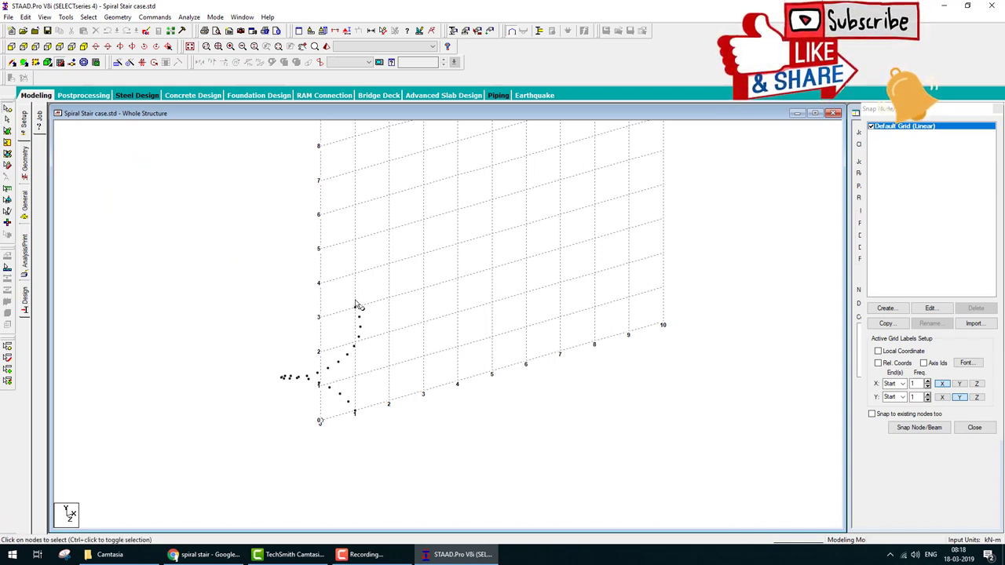
left_click(355, 310)
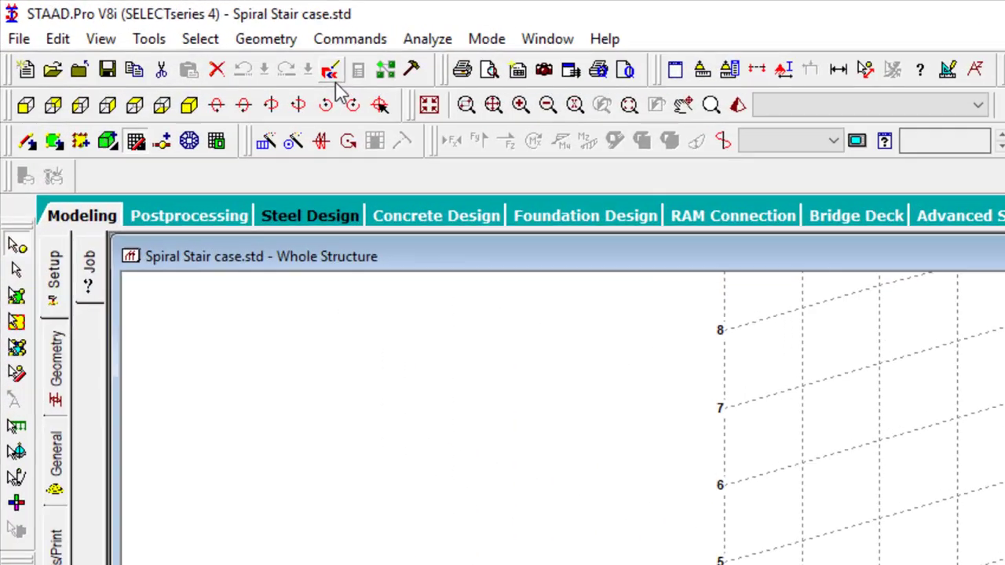
left_click(146, 31)
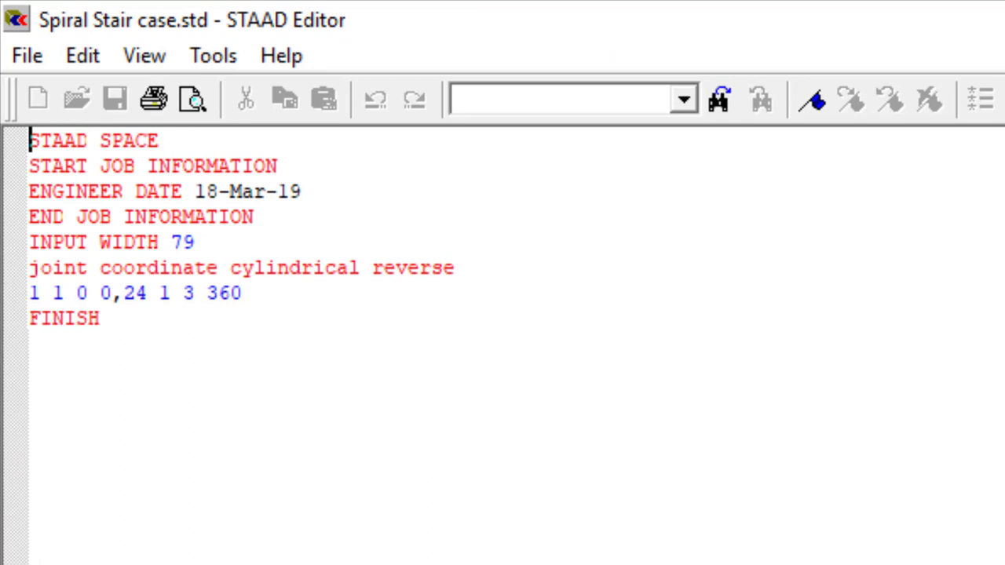
Add the joint line '25 3 0 0, 48 3 3 360' below line 7, then save and close the editor
left_click(299, 298)
key("Return")
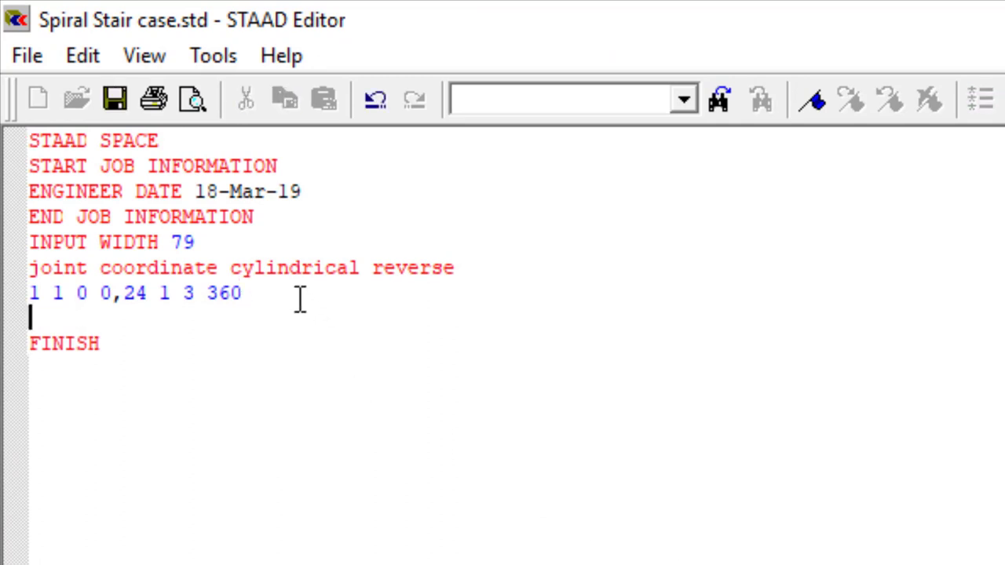
type("25 ")
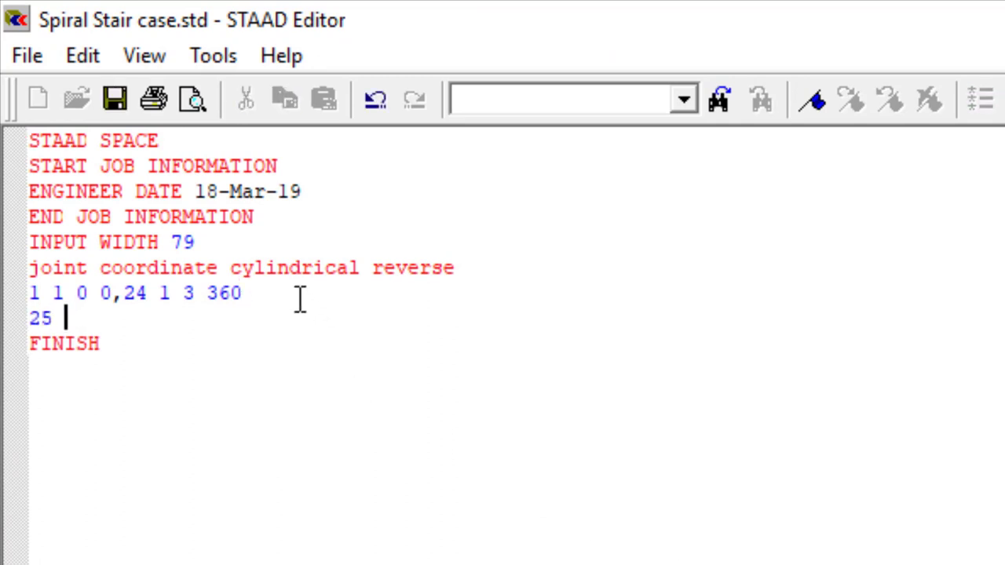
type("3 0 0,")
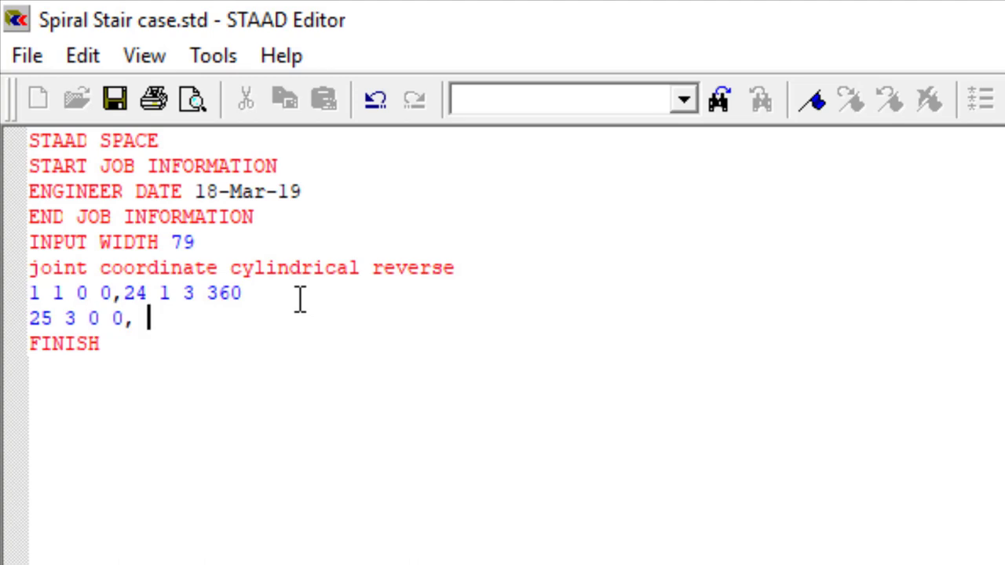
type(" 48 3 ")
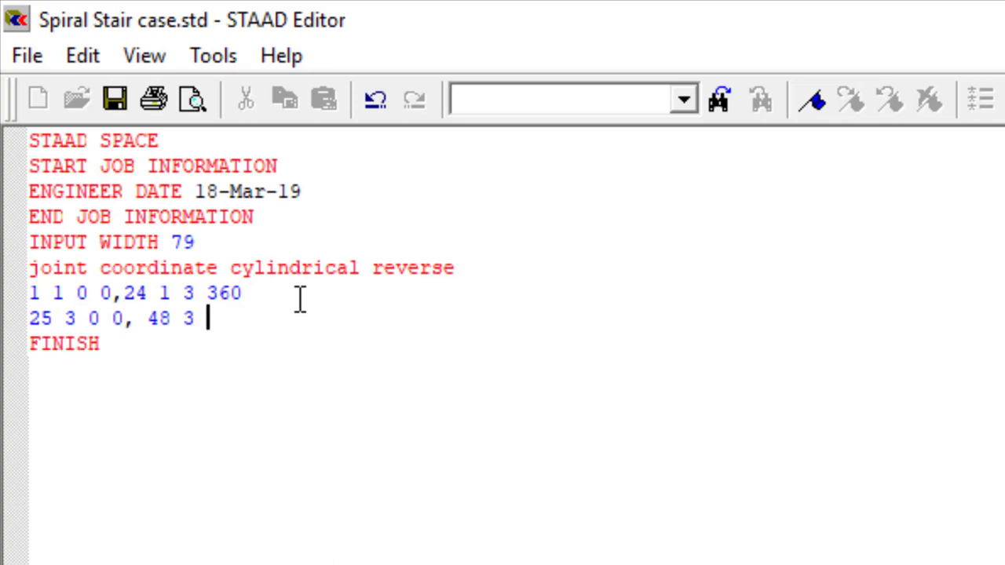
type("3 360")
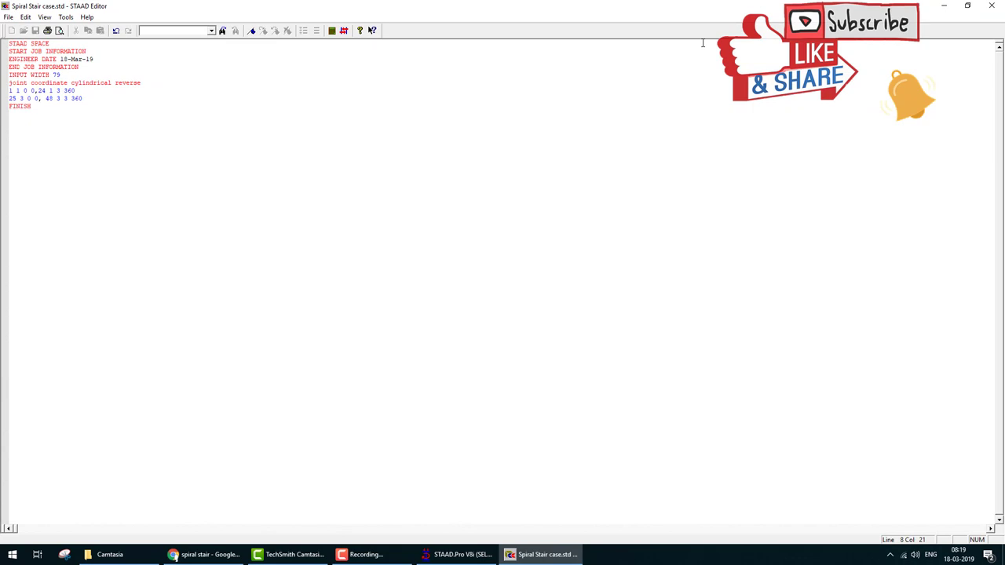
left_click(990, 6)
Accept the current input units and trace the inner and outer helices with on-screen ink
left_click(475, 317)
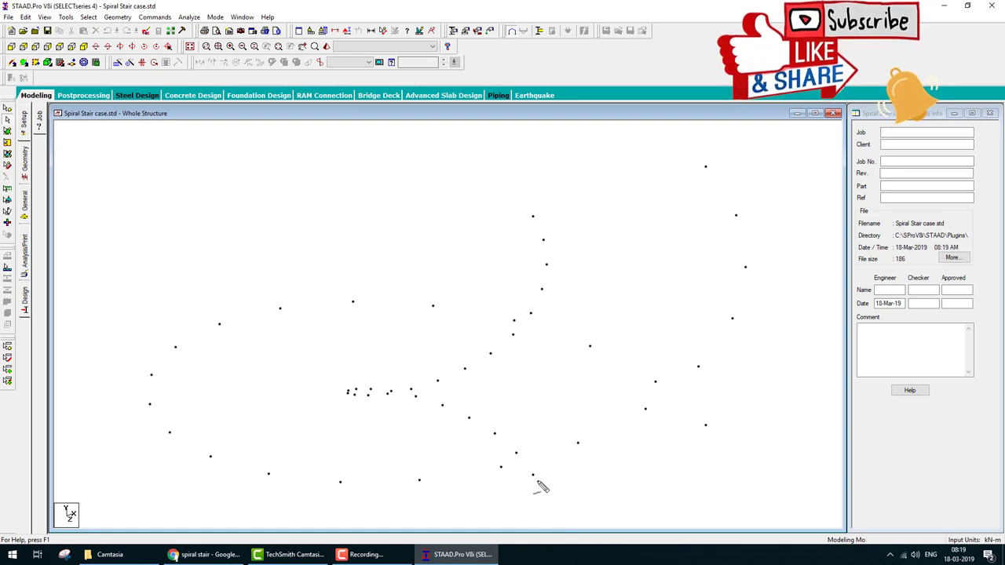
mouse_move(538, 481)
left_mouse_down()
mouse_move(446, 411)
mouse_move(345, 383)
mouse_move(390, 398)
mouse_move(457, 379)
mouse_move(518, 342)
mouse_move(547, 259)
mouse_move(535, 211)
left_mouse_up()
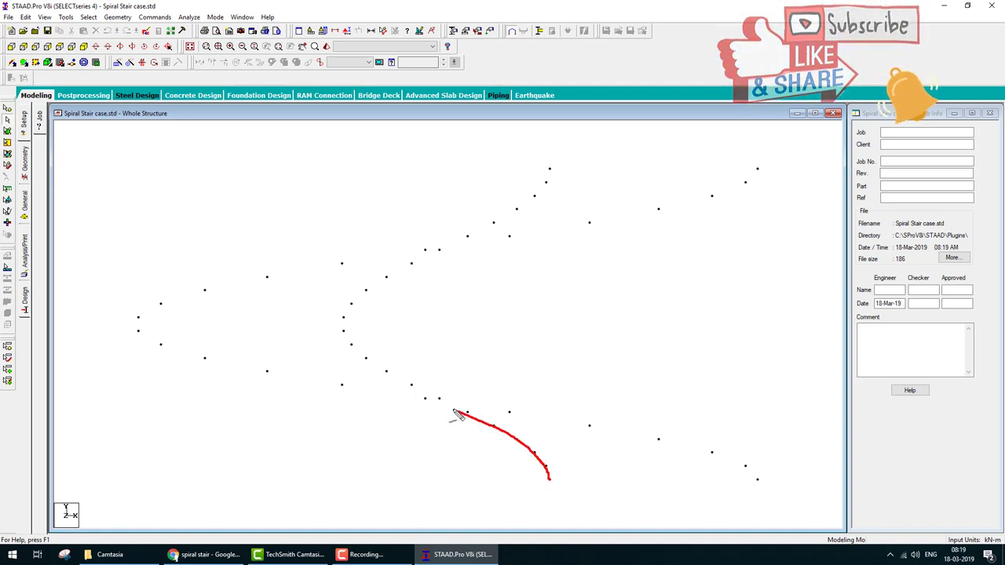
mouse_move(349, 322)
left_mouse_down()
mouse_move(387, 284)
mouse_move(526, 210)
mouse_move(545, 182)
left_mouse_up()
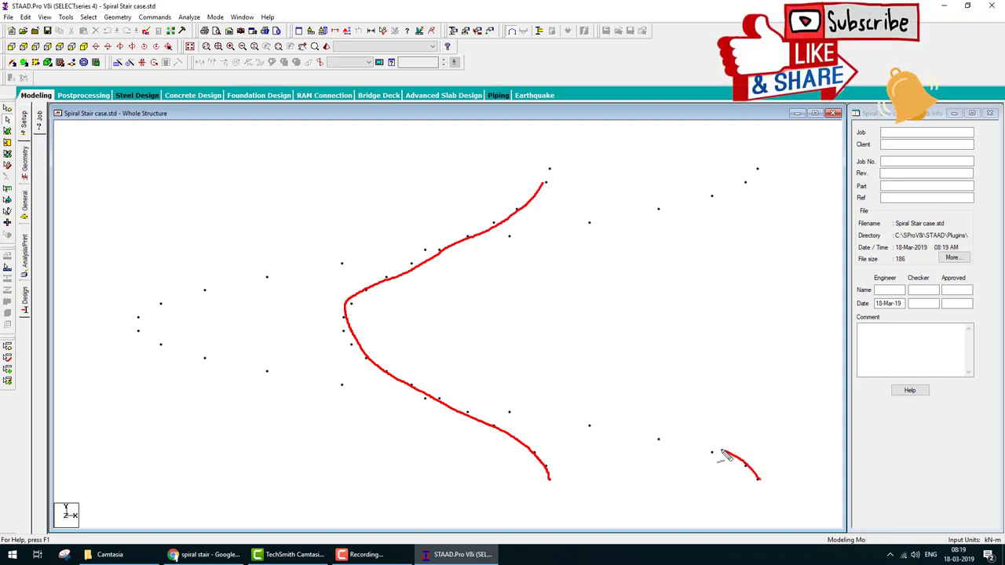
mouse_move(723, 454)
left_mouse_down()
mouse_move(606, 408)
mouse_move(317, 372)
mouse_move(231, 353)
mouse_move(187, 328)
mouse_move(234, 288)
mouse_move(539, 246)
mouse_move(711, 193)
left_mouse_up()
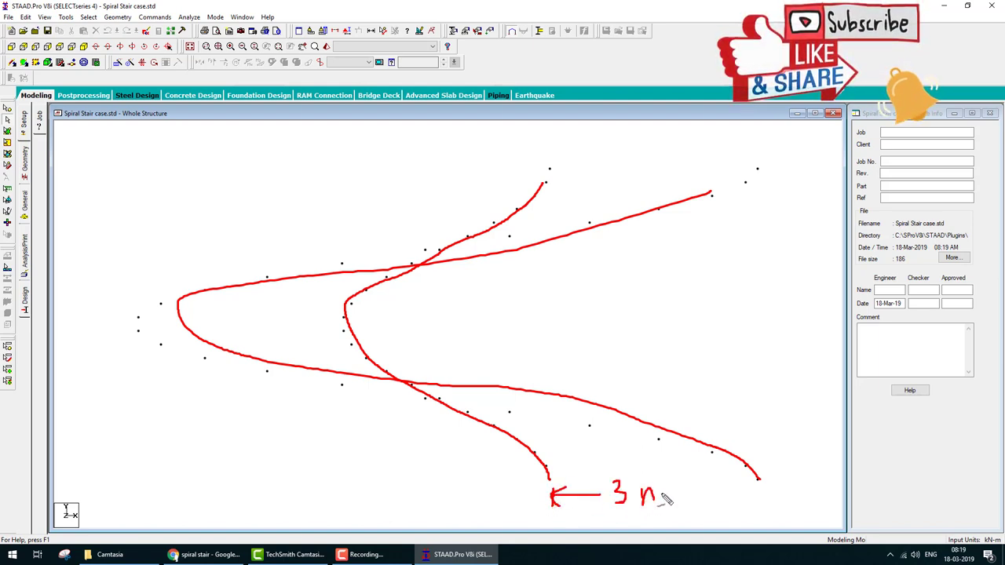
Mark the 3 m radius, clear the ink, and reopen the input file at the cylindrical joint line
left_click_drag(707, 500, 741, 493)
key("Escape")
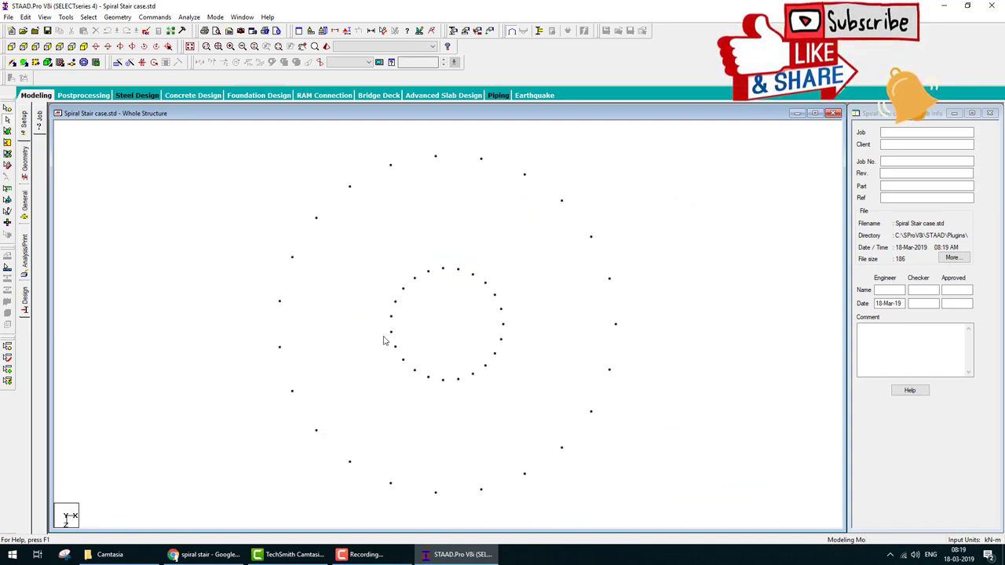
left_click(145, 30)
left_click(4, 91)
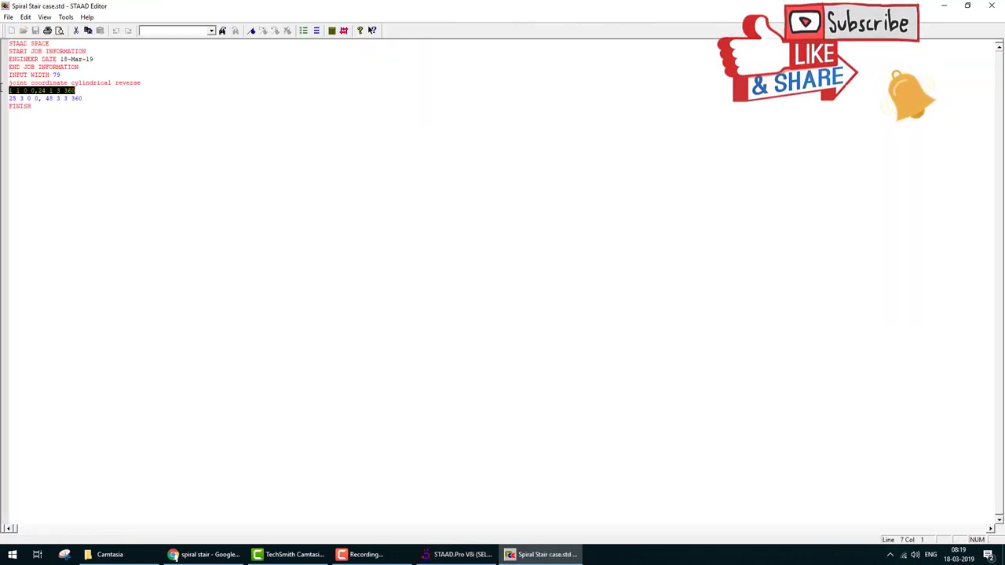
Return to the model, mark the inner and outer node rings, and show it in isometric view
left_click(989, 6)
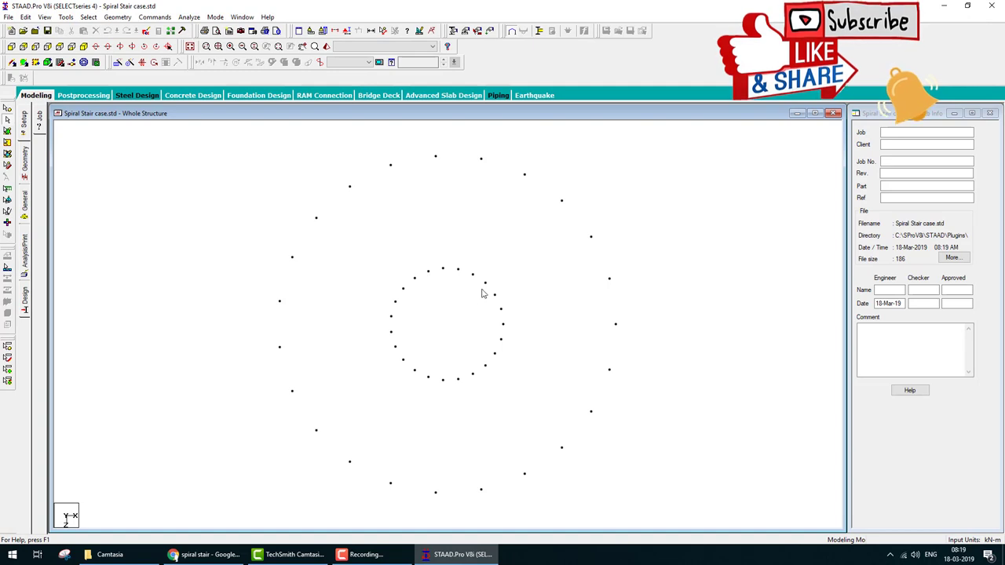
mouse_move(468, 245)
left_mouse_down()
mouse_move(471, 404)
mouse_move(404, 236)
left_mouse_up()
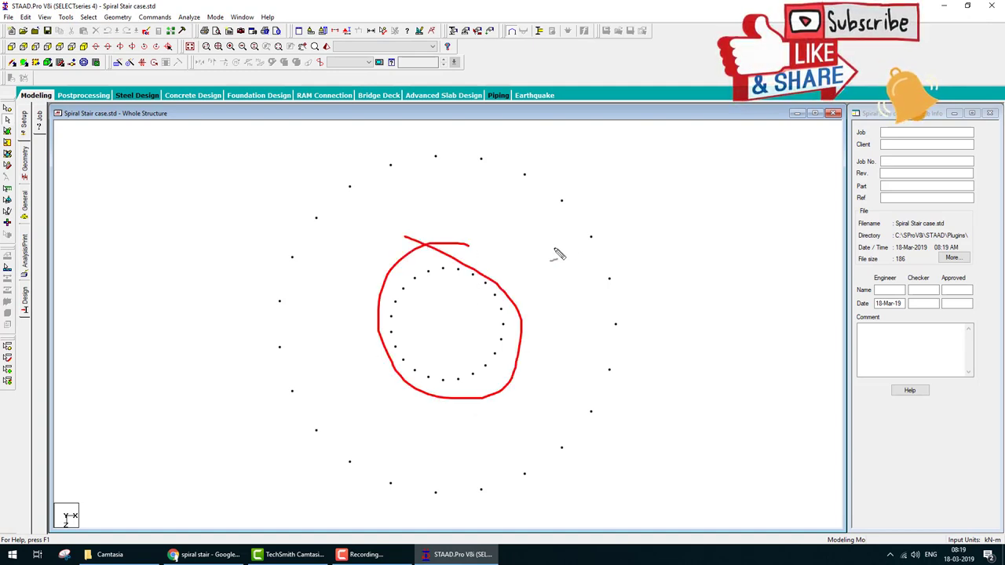
mouse_move(579, 171)
left_mouse_down()
mouse_move(282, 322)
mouse_move(394, 474)
mouse_move(626, 435)
mouse_move(581, 198)
left_mouse_up()
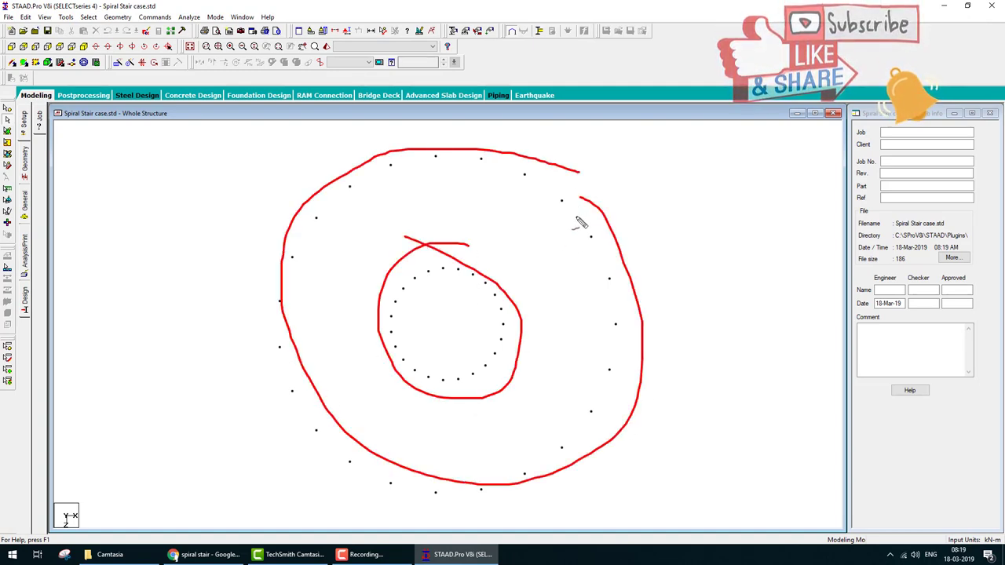
left_click(97, 63)
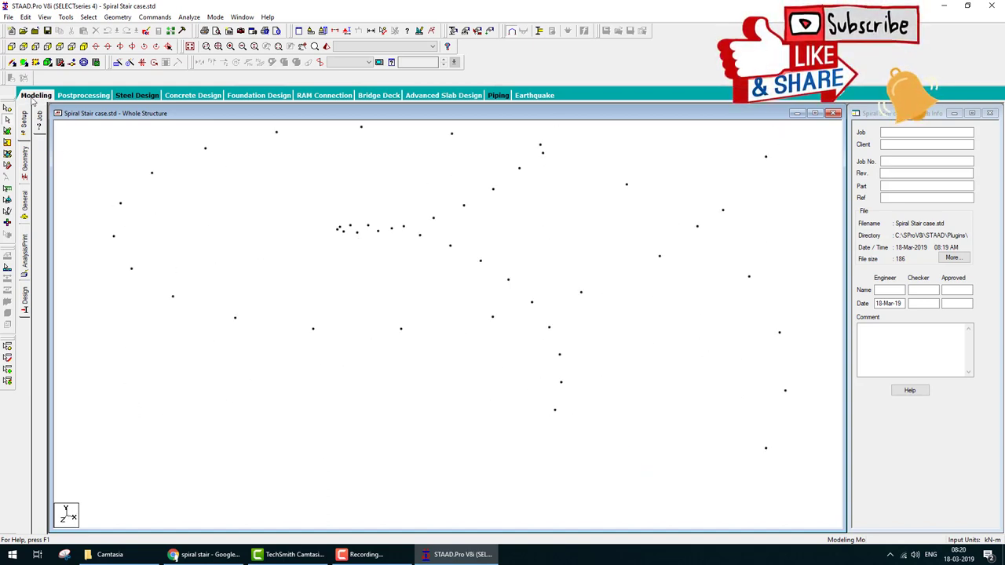
left_click(24, 62)
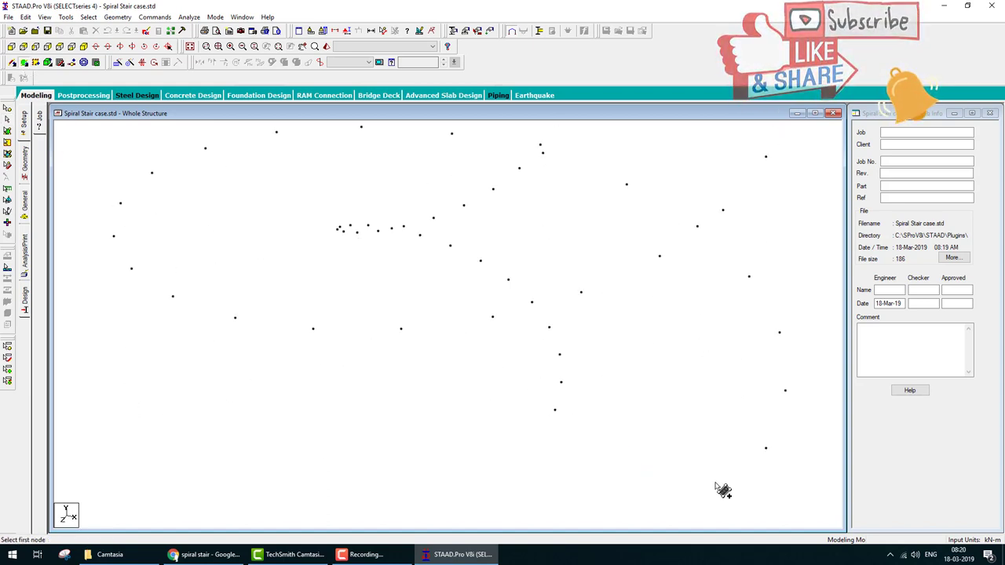
Create the first two four-node plates between the inner and outer helix nodes
left_click(555, 410)
left_click(766, 447)
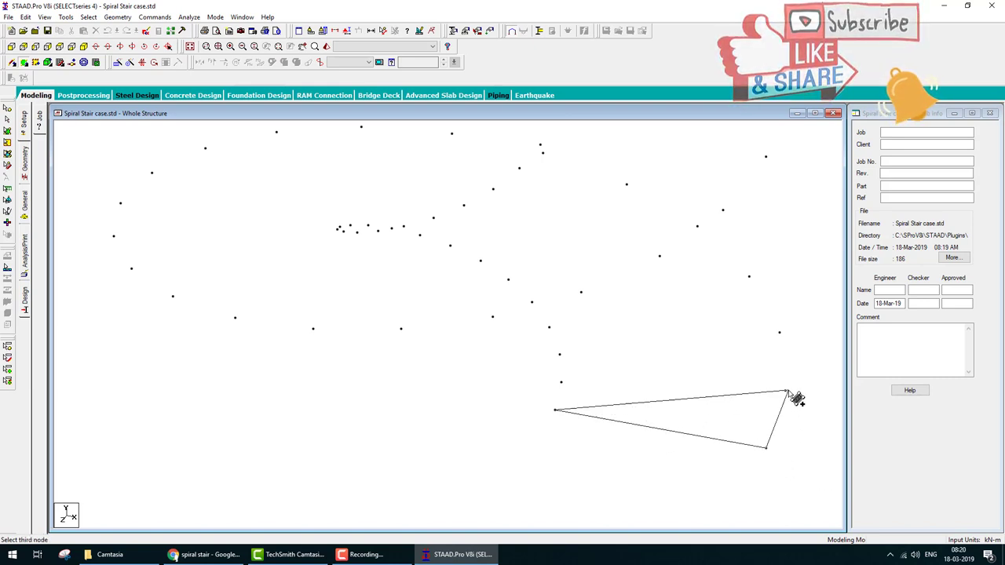
left_click(785, 390)
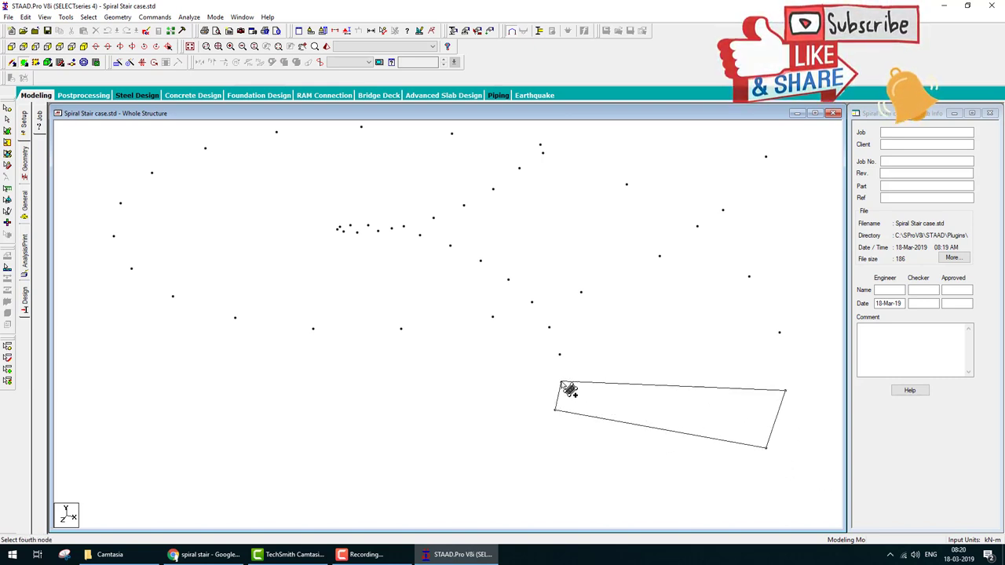
left_click(561, 383)
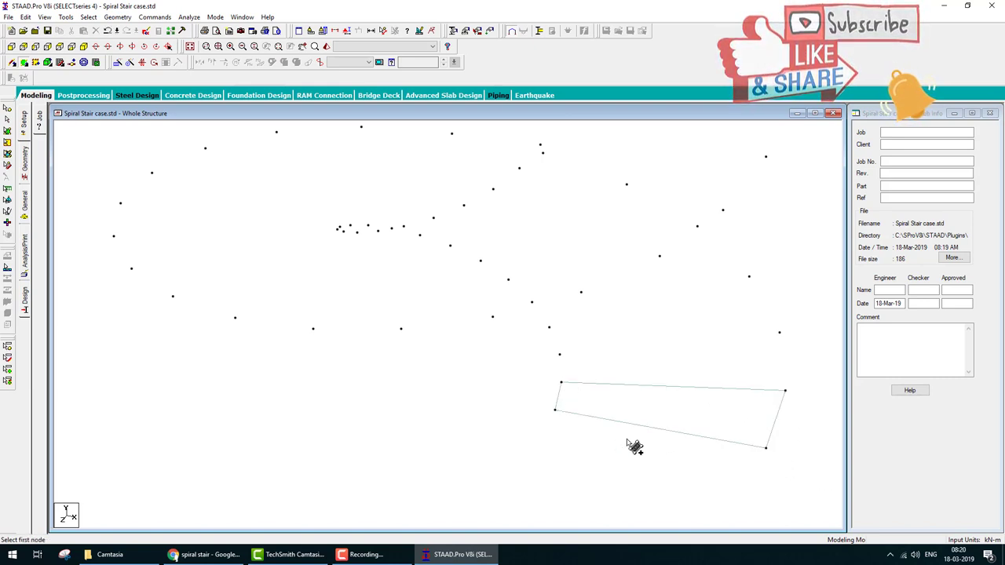
left_click(560, 383)
left_click(559, 355)
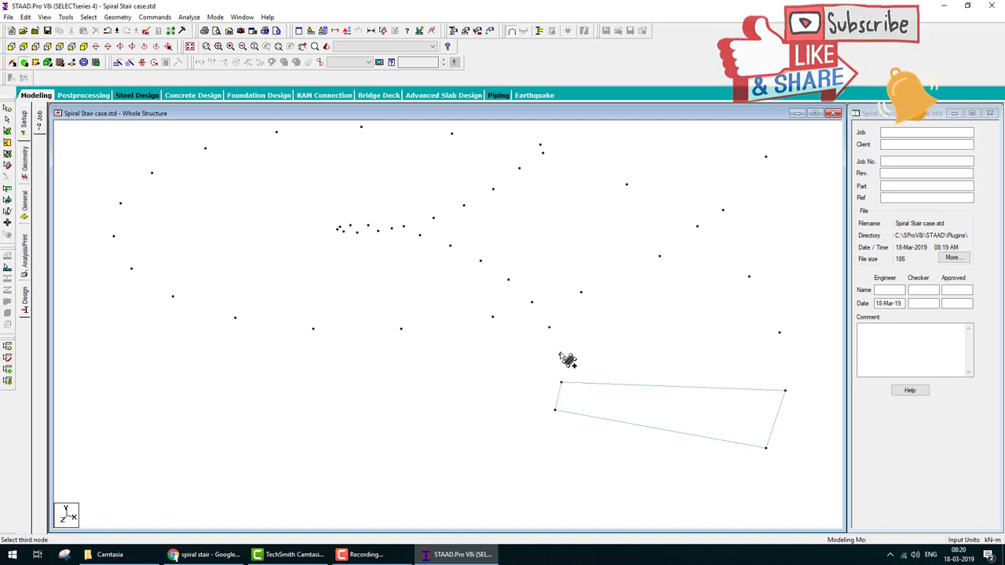
left_click(782, 333)
left_click(785, 390)
Bring the lower stair into view and add two more inner-to-outer plates
middle_click_drag(717, 393, 708, 508)
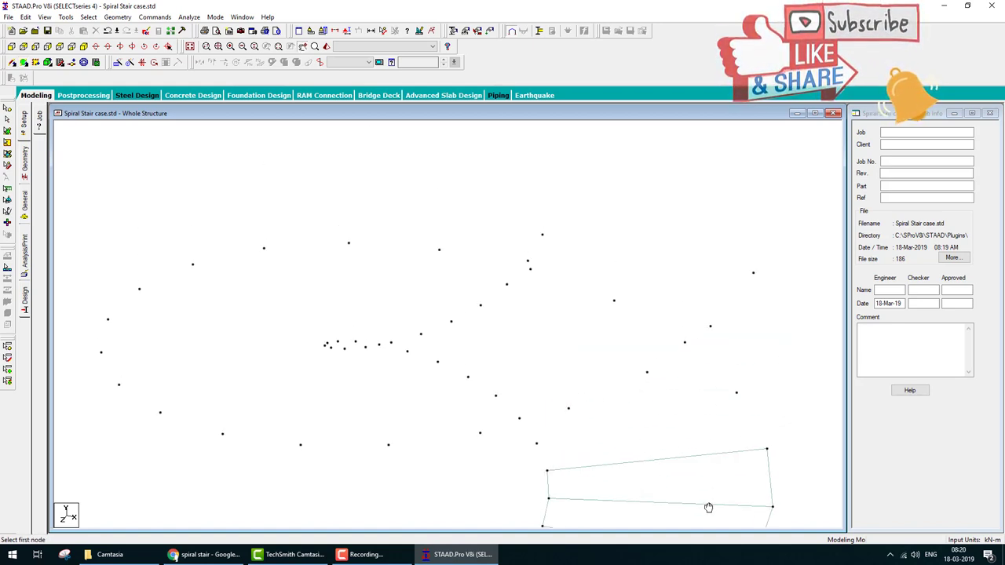
left_click(548, 472)
left_click(537, 444)
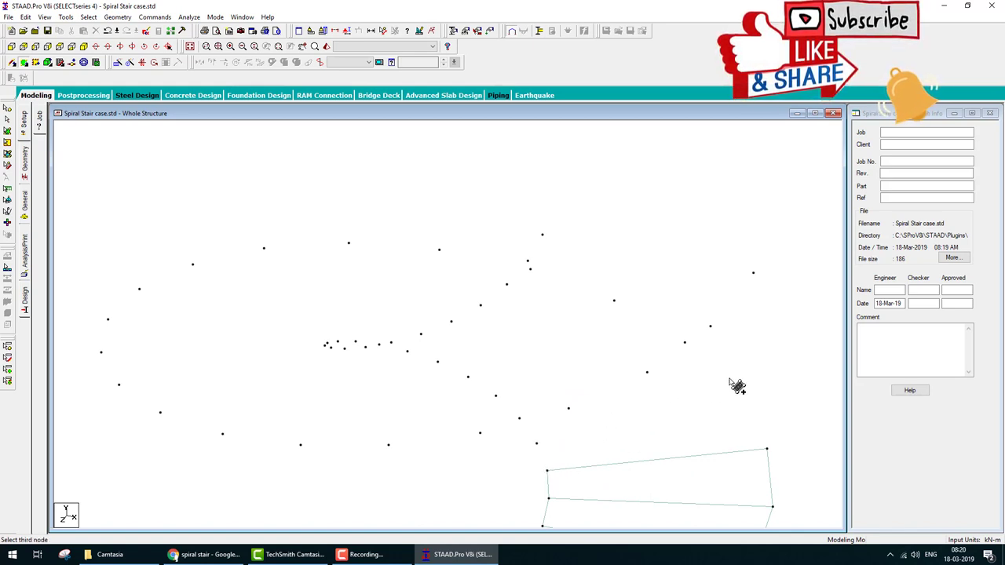
left_click(737, 394)
left_click(767, 449)
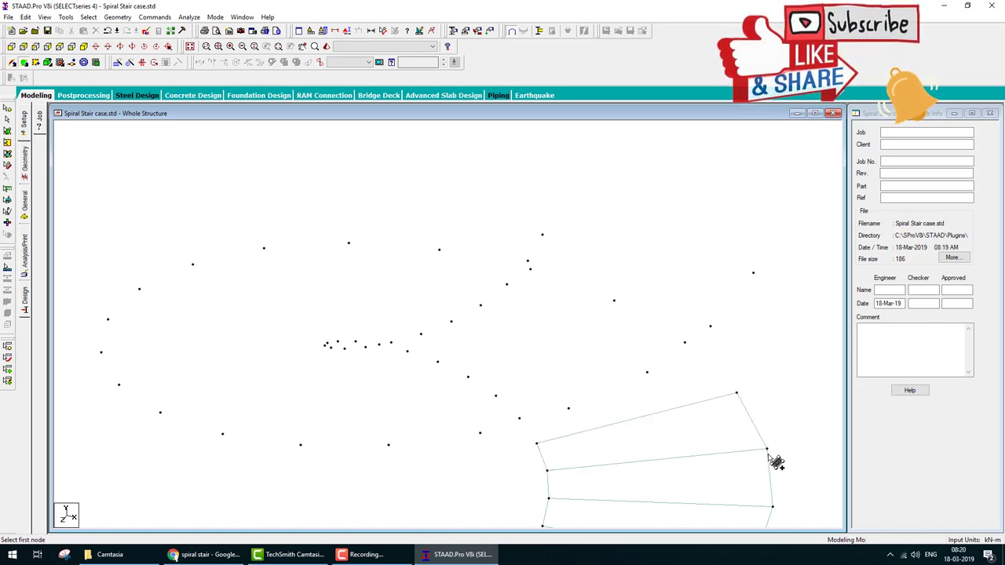
key("Up")
key("Up")
key("Up")
key("Up")
key("Up")
key("Up")
key("Up")
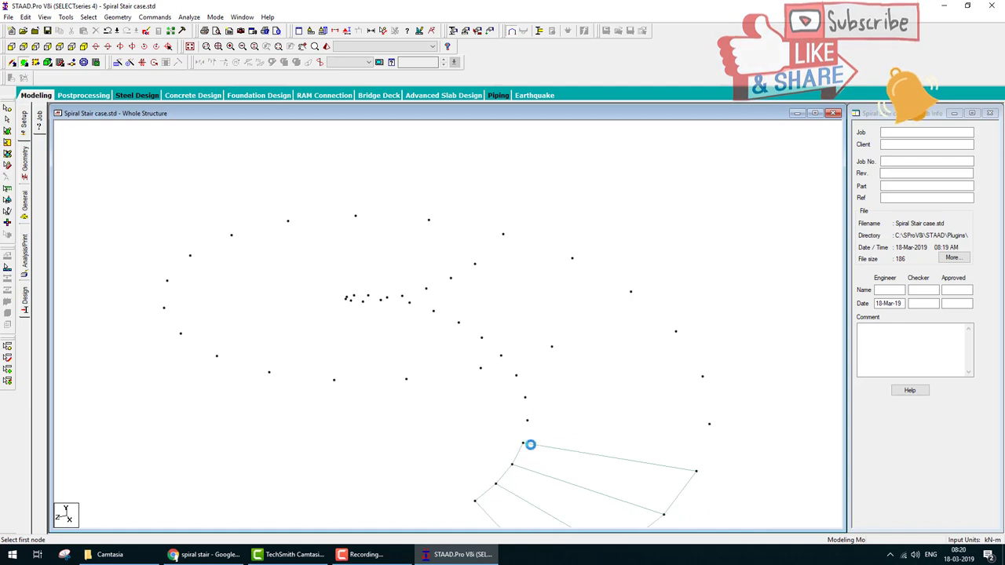
left_click(703, 434)
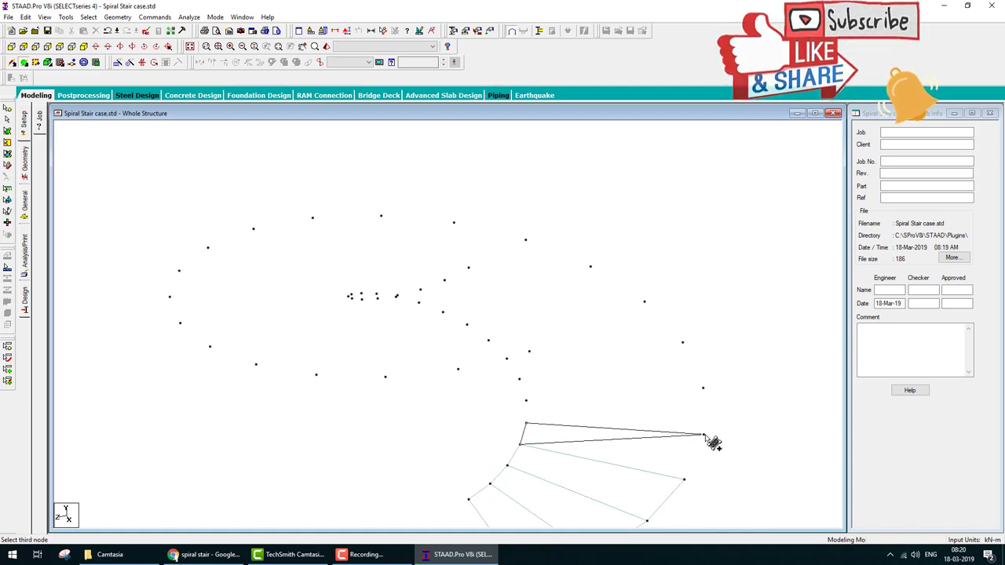
left_click(683, 479)
left_click(684, 479)
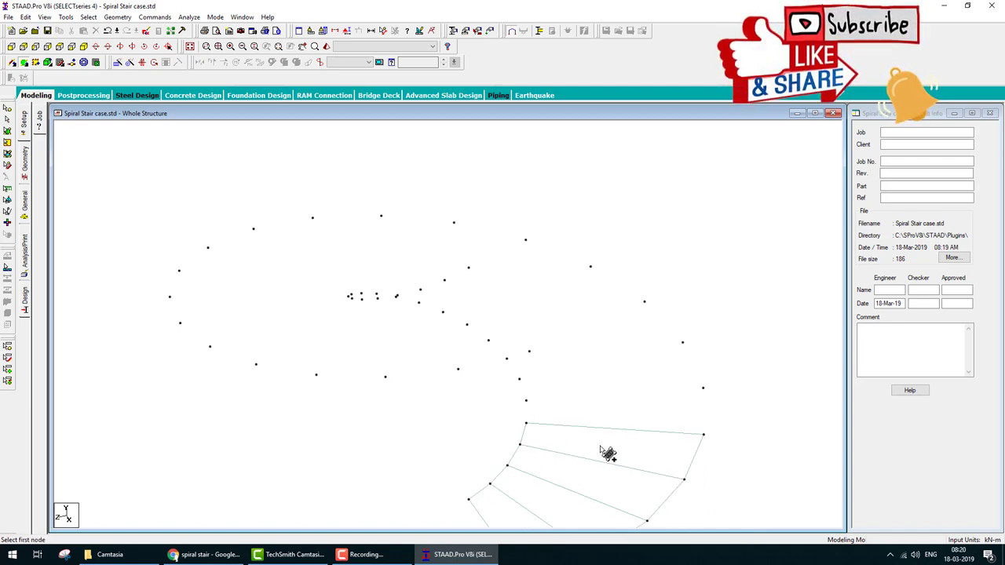
Rotate the view and add the next two stair-tread plates
key("Up")
key("Up")
key("Up")
key("Up")
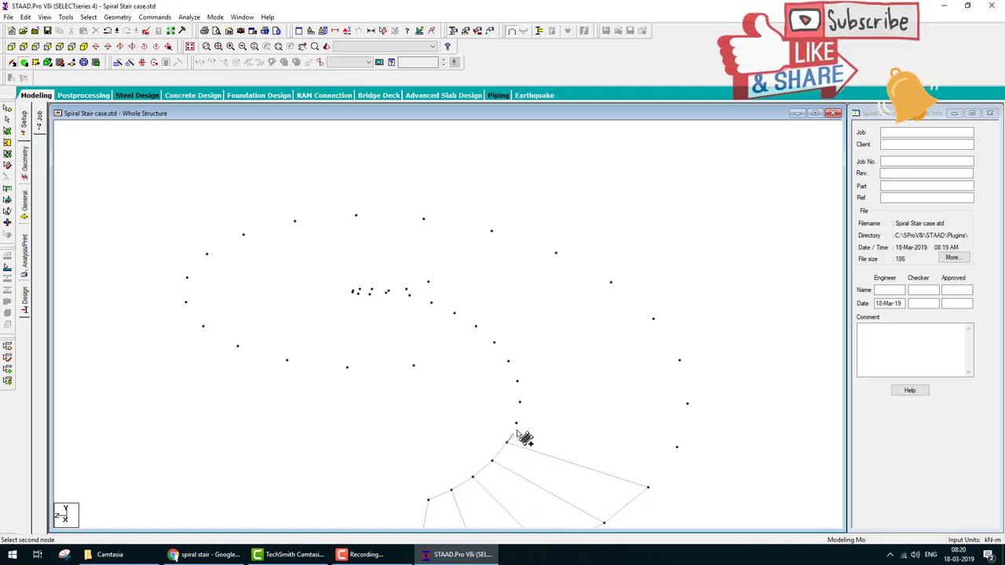
left_click(516, 424)
left_click(677, 448)
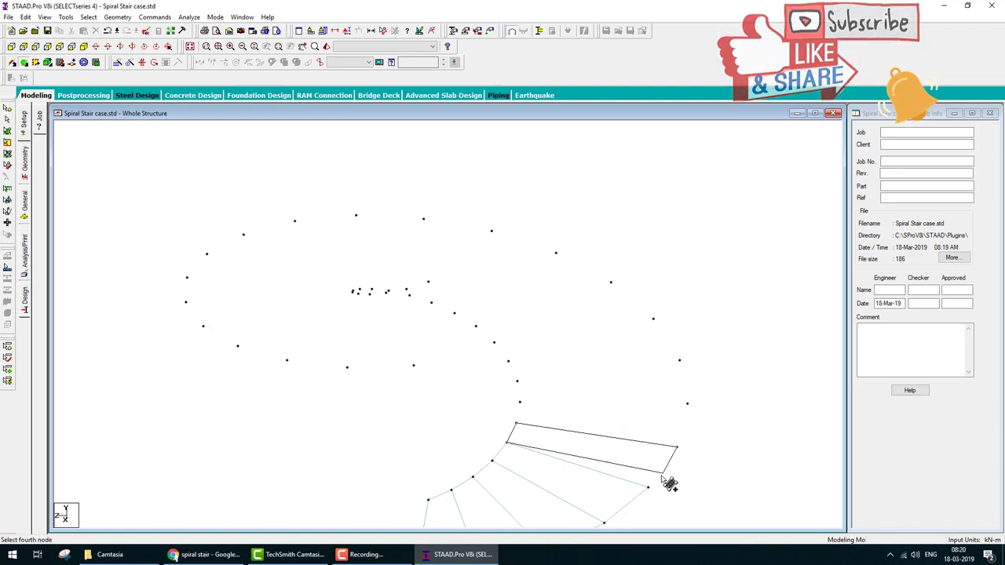
left_click(648, 489)
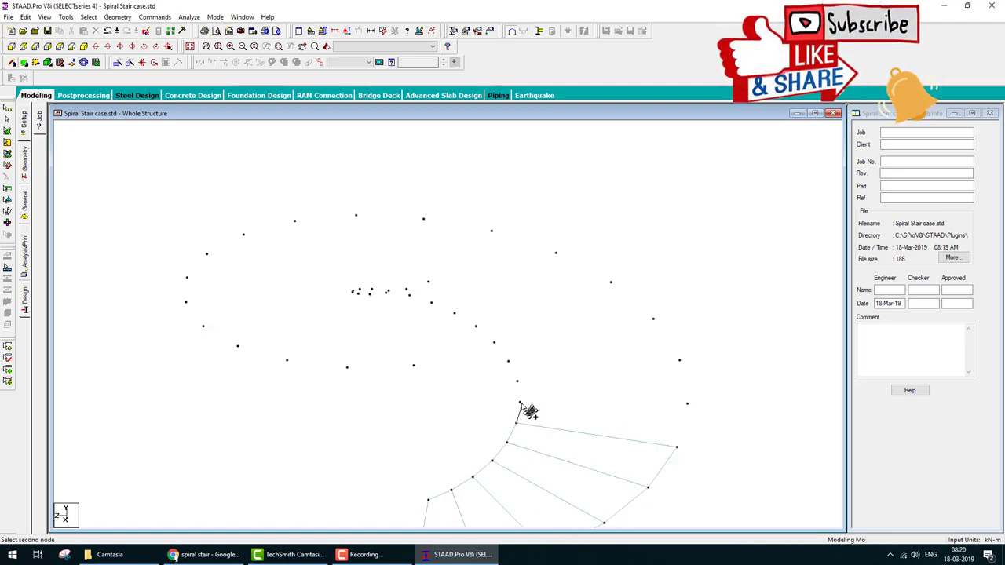
left_click(519, 403)
left_click(687, 404)
left_click(677, 447)
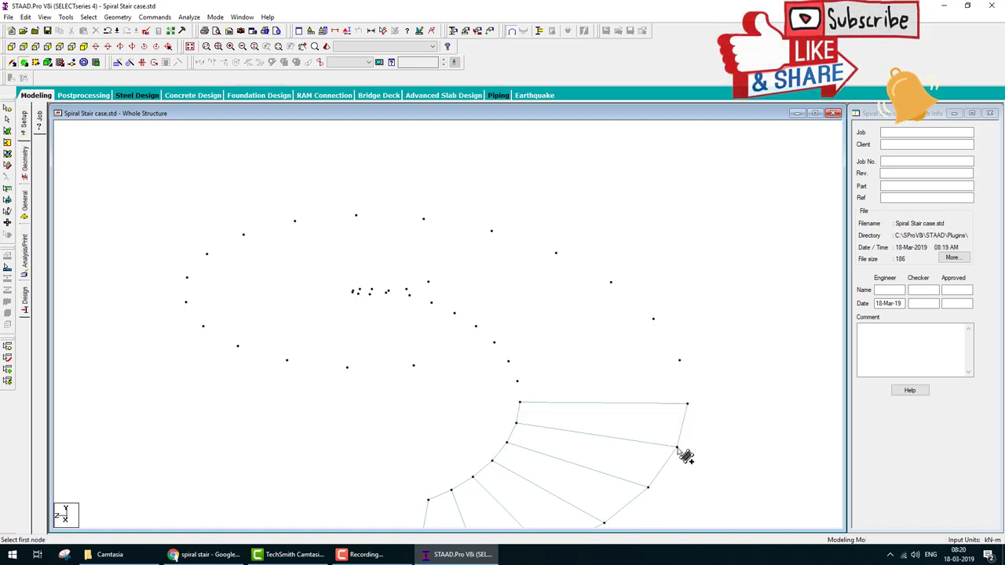
Rotate further and add two more tread plates along the helices
middle_click_drag(687, 457, 511, 453, "ctrl")
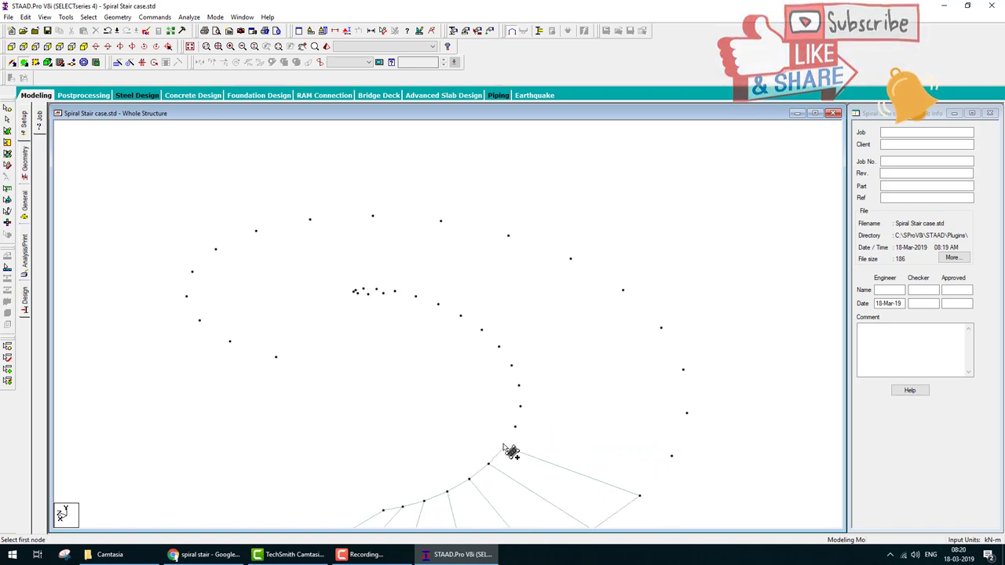
left_click(671, 456)
left_click(640, 496)
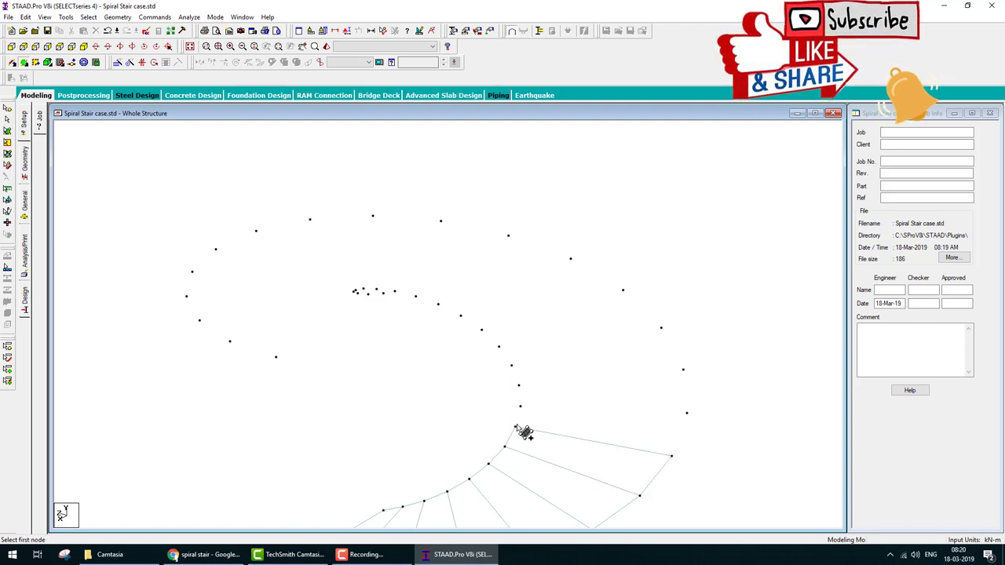
left_click(519, 406)
left_click(687, 412)
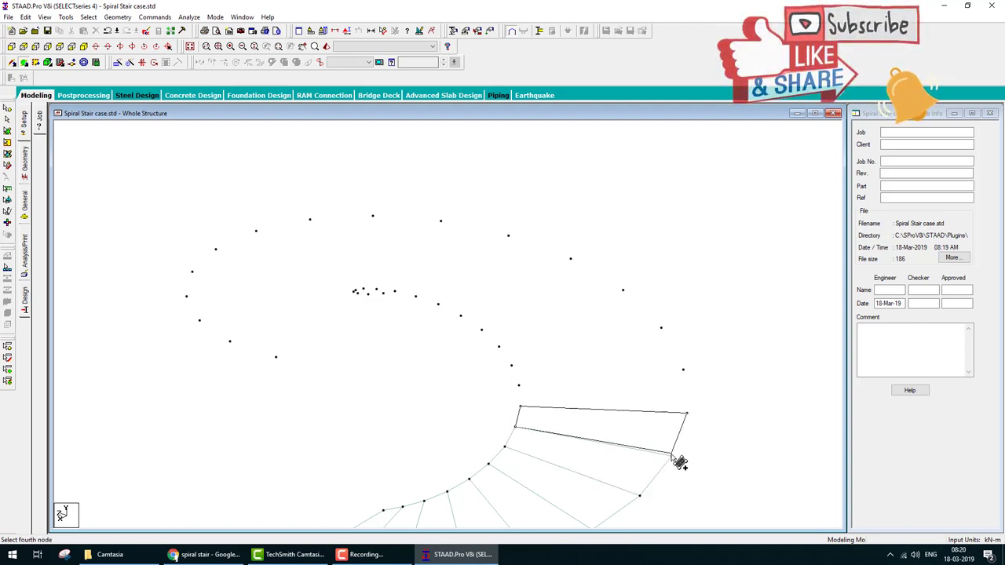
mouse_move(678, 460)
middle_mouse_down("ctrl")
mouse_move(571, 422)
mouse_move(522, 441)
middle_mouse_up("ctrl")
Undo the wrong plate, redraw it correctly, and continue with the following treads
key("ctrl+z")
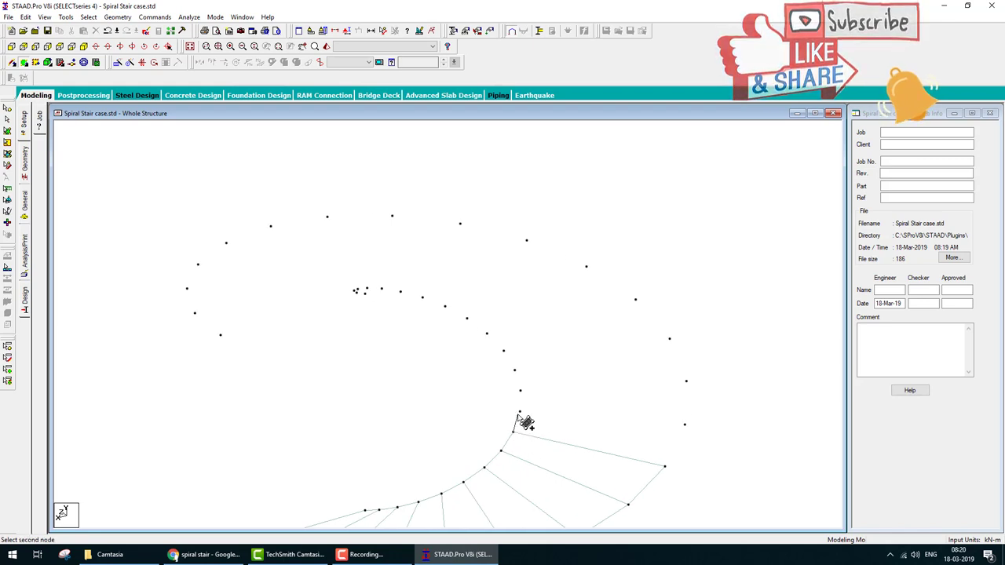
left_click(519, 412)
left_click(684, 425)
left_click(664, 467)
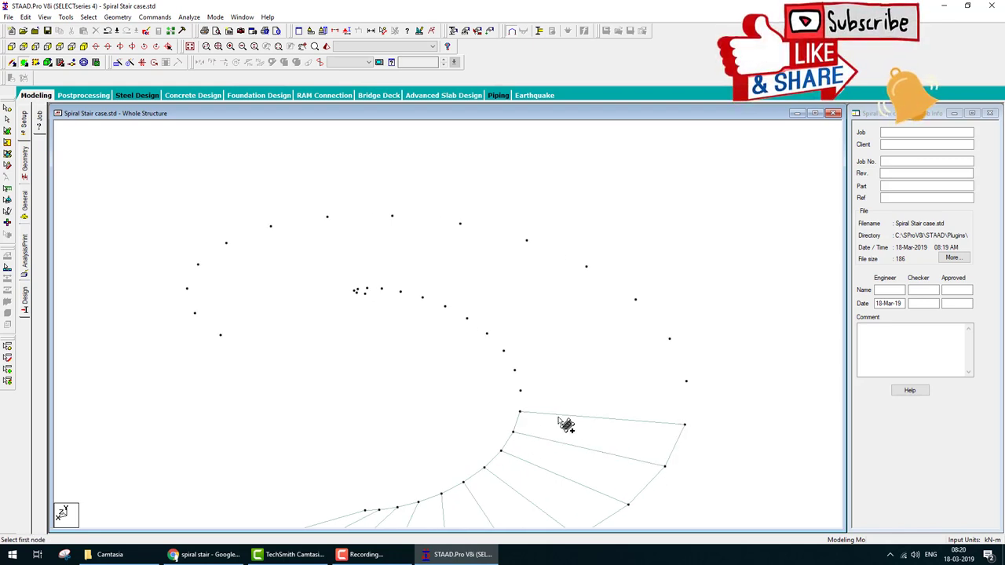
middle_click_drag(559, 420, 519, 435, "ctrl")
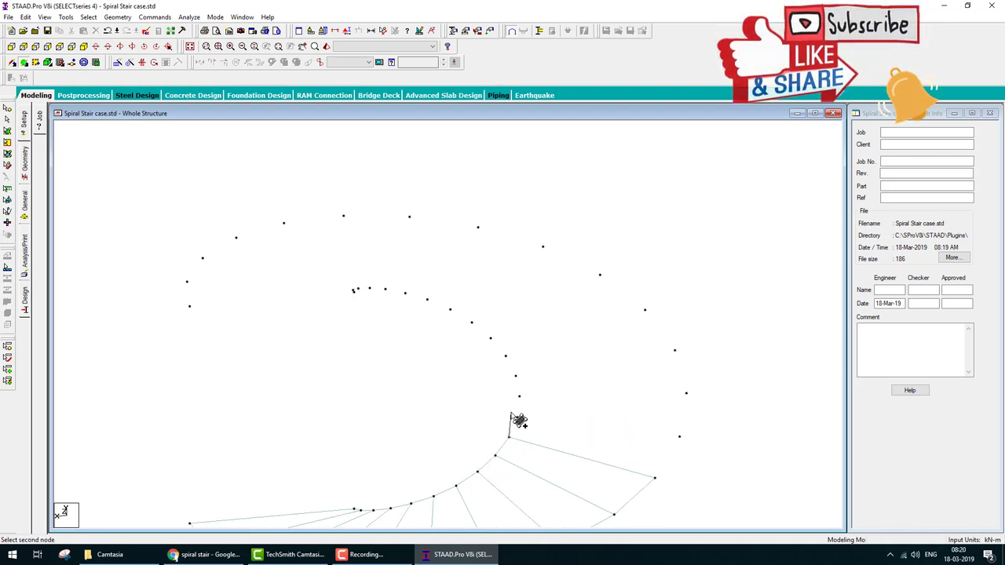
left_click(679, 435)
left_click(655, 477)
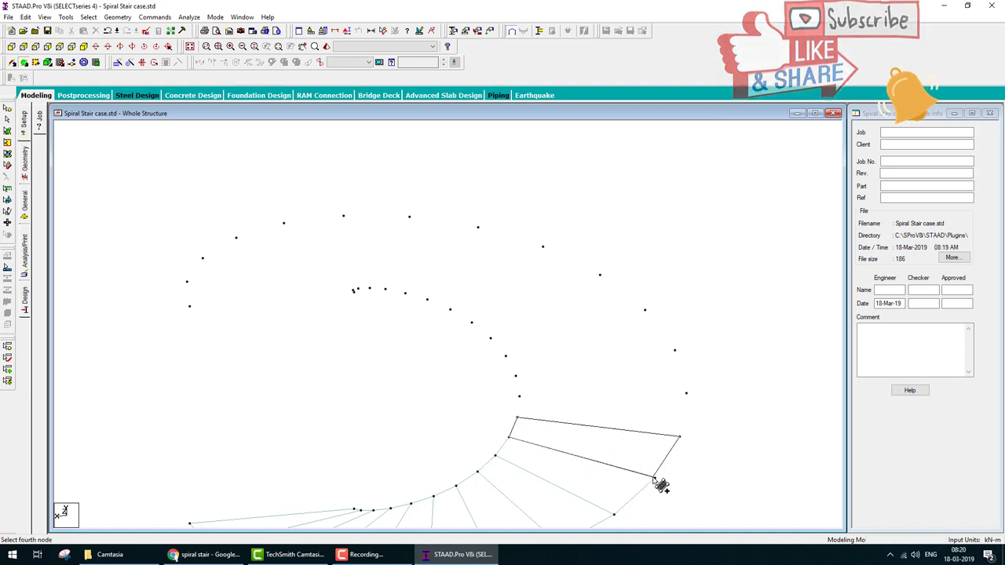
left_click(655, 477)
middle_click_drag(655, 477, 508, 445, "ctrl")
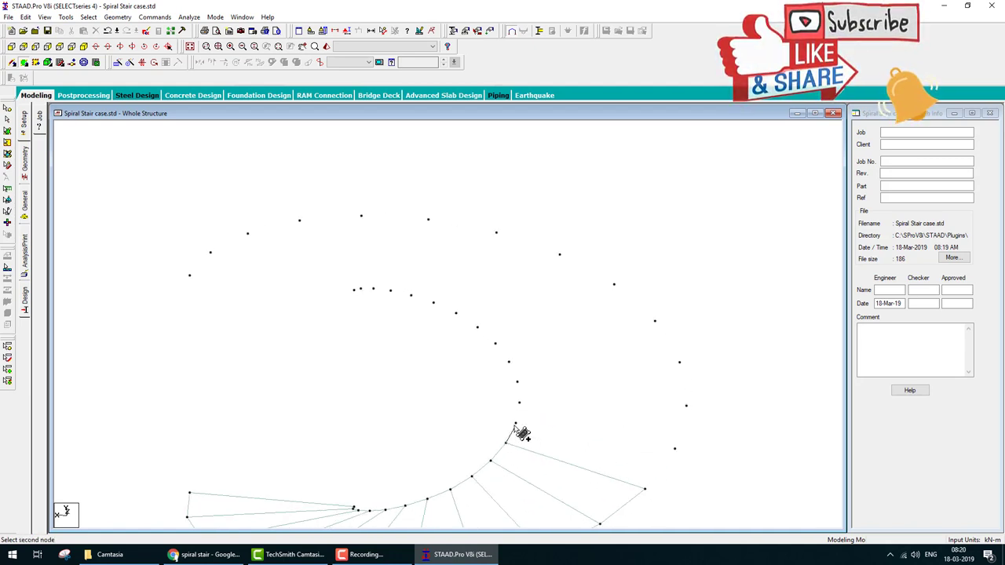
left_click(515, 424)
left_click(675, 448)
Finish the pending plate and add the next two tread plates up the spiral
left_click(645, 488)
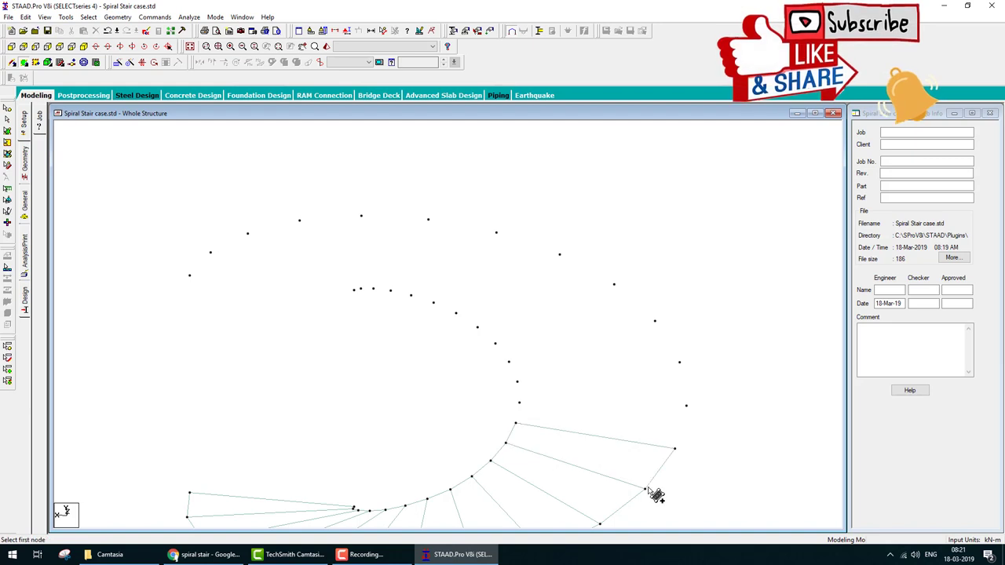
middle_click_drag(656, 495, 505, 460, "ctrl")
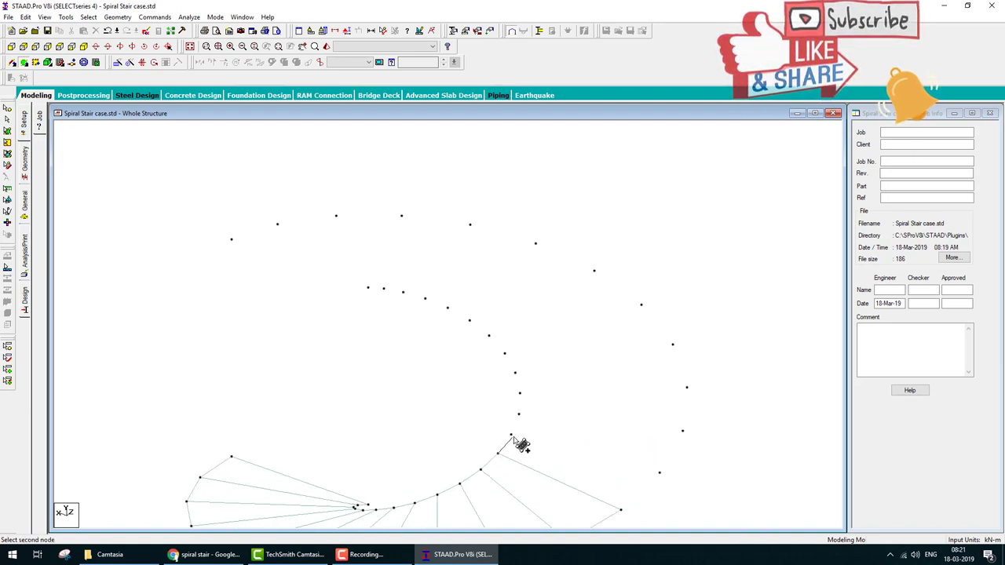
left_click(510, 435)
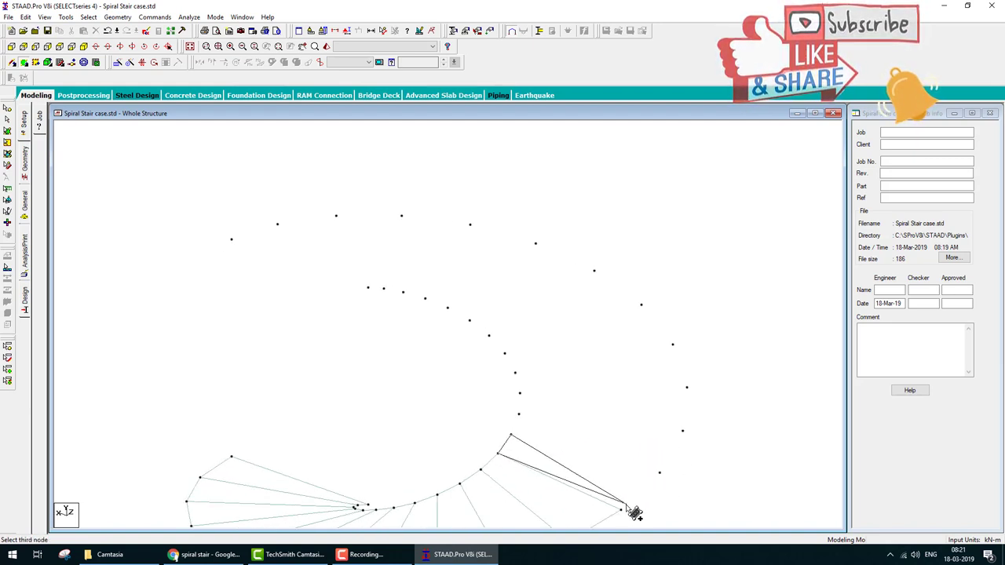
left_click(659, 475)
left_click(621, 510)
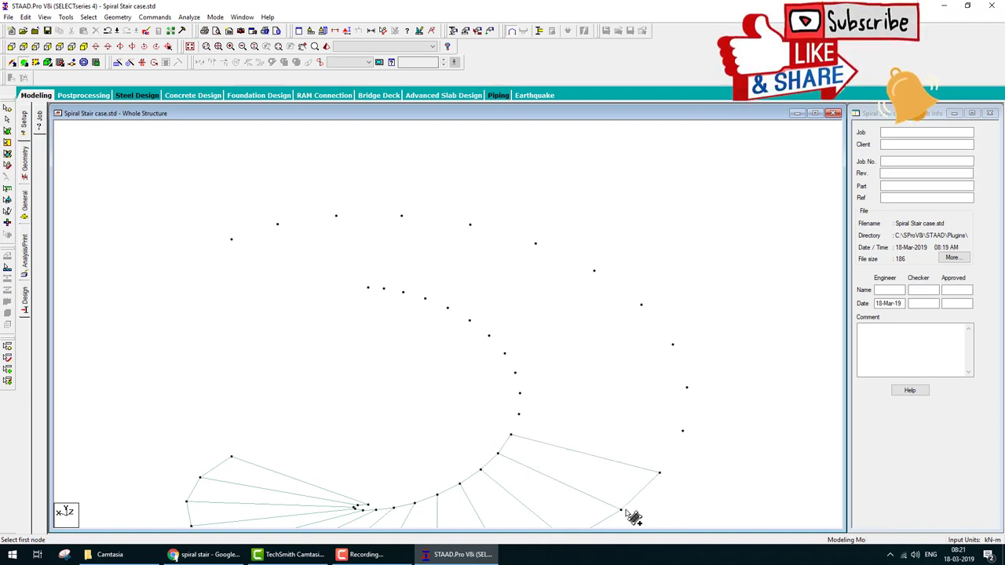
middle_click_drag(680, 457, 494, 465, "ctrl")
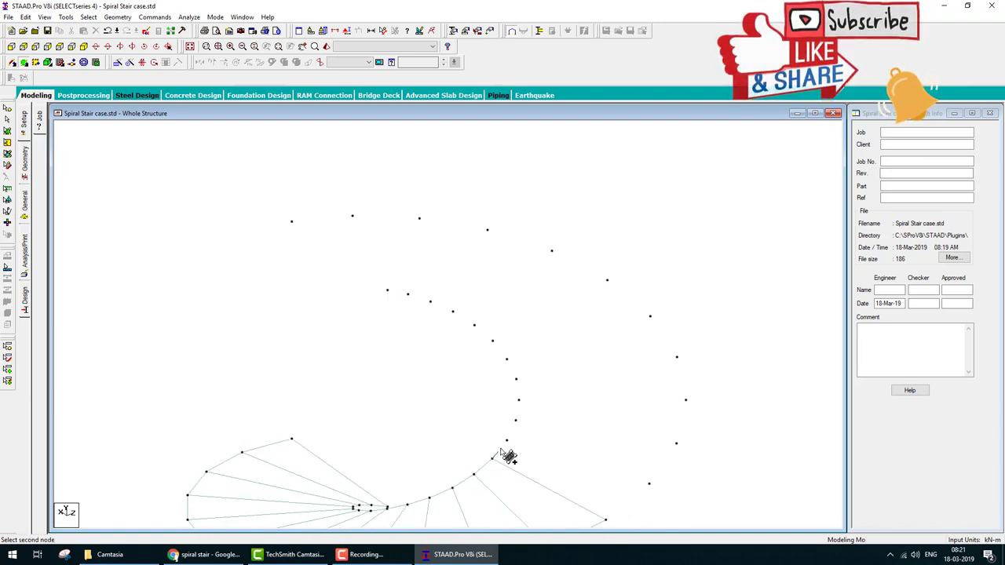
left_click(646, 482)
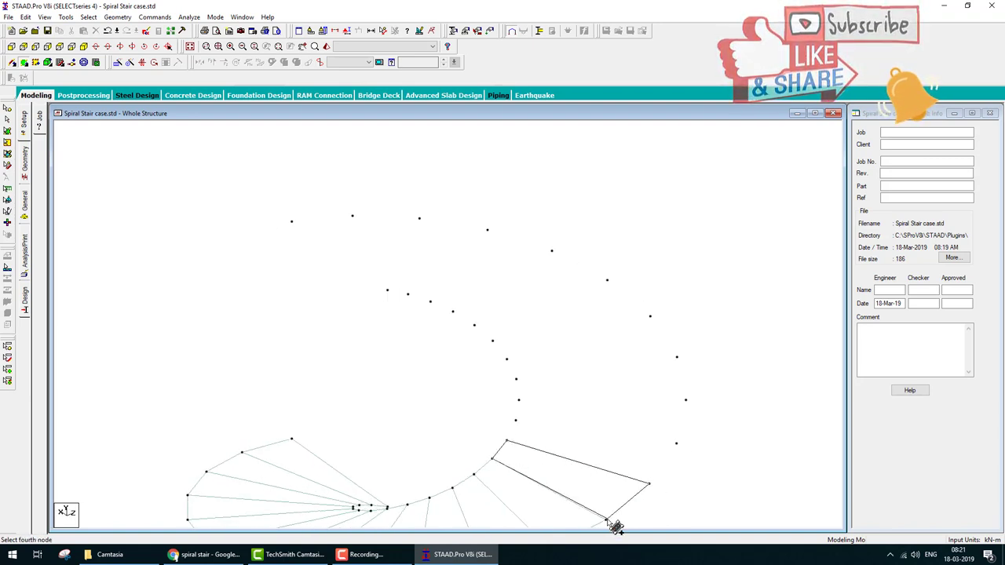
left_click(609, 522)
Rotating as needed, add three more tread plates between the helices
middle_click_drag(608, 521, 506, 469, "ctrl")
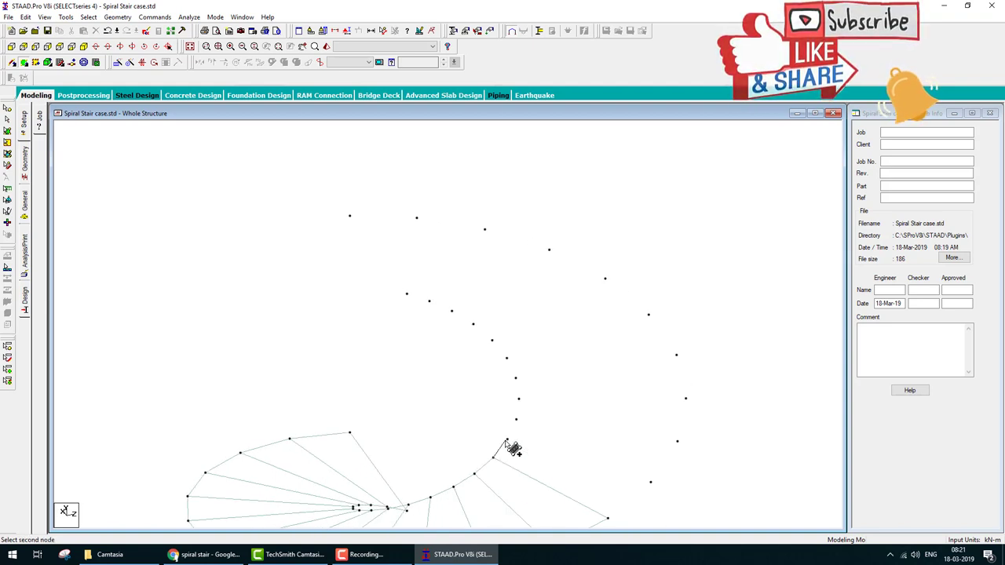
left_click(649, 482)
left_click(609, 519)
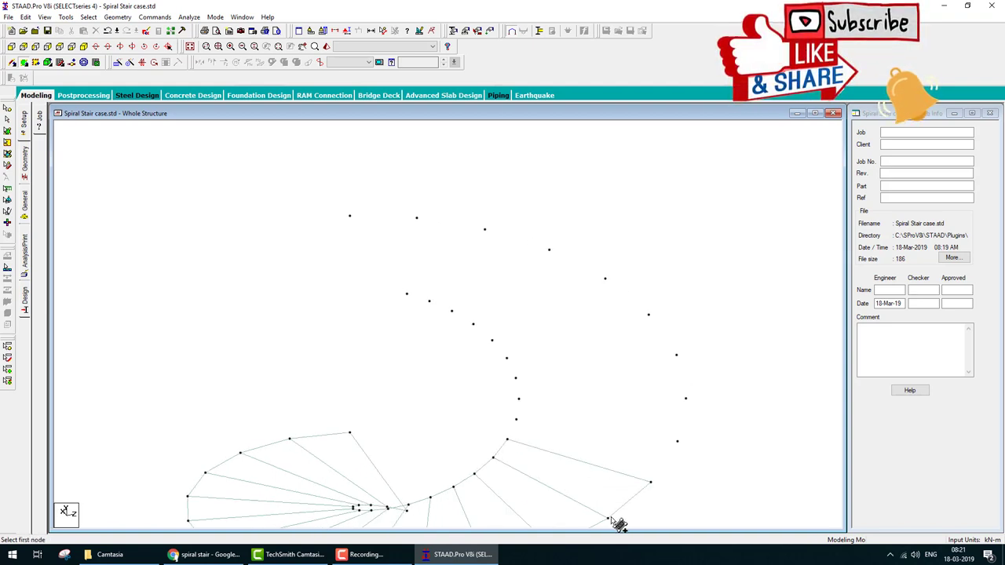
middle_click_drag(608, 519, 507, 458, "ctrl")
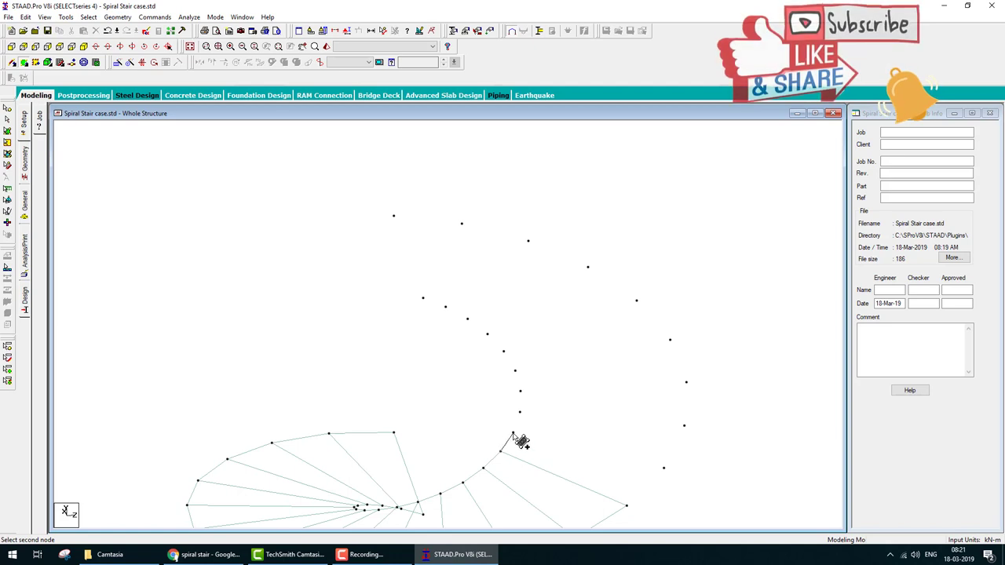
left_click(667, 465)
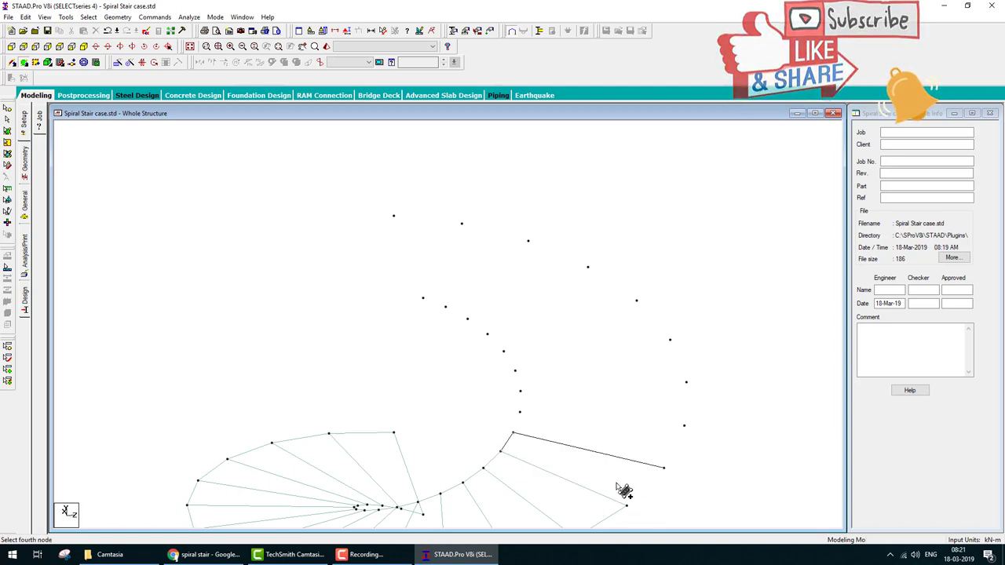
middle_click_drag(623, 489, 559, 488, "ctrl")
left_click(597, 525)
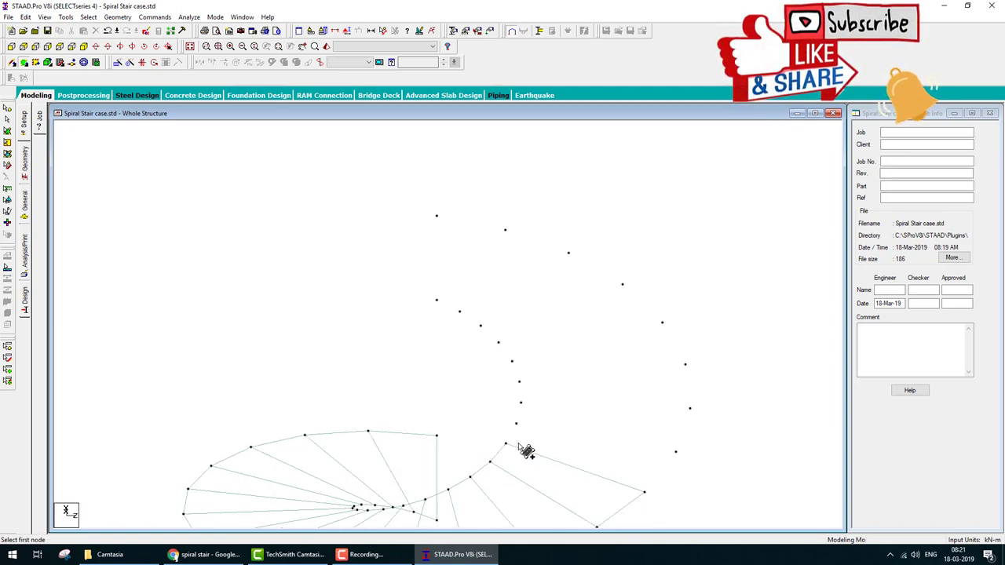
left_click(675, 452)
left_click(645, 493)
Add the next two plates continuing the stair surface upward
middle_click_drag(650, 500, 536, 449, "ctrl")
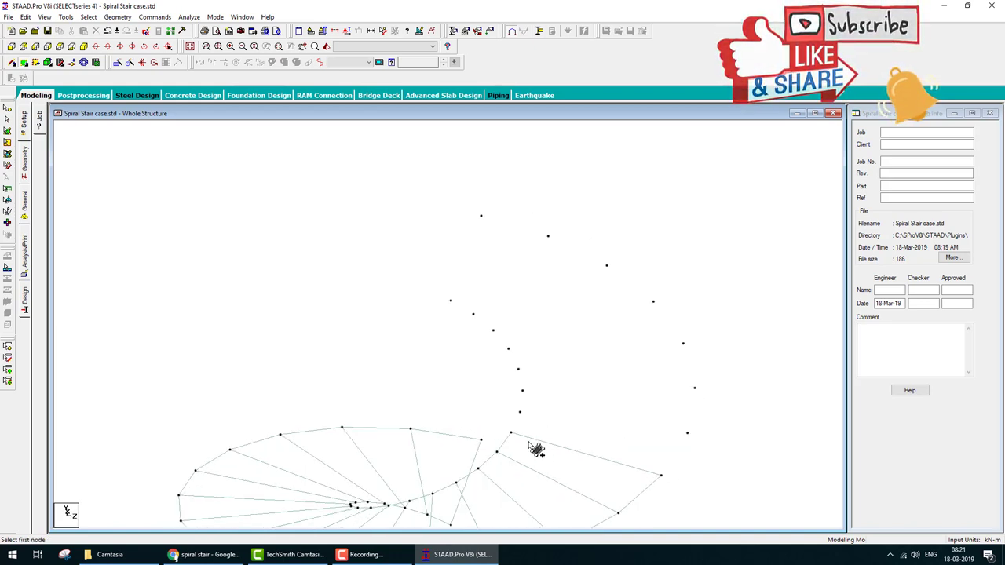
left_click(520, 412)
left_click(688, 433)
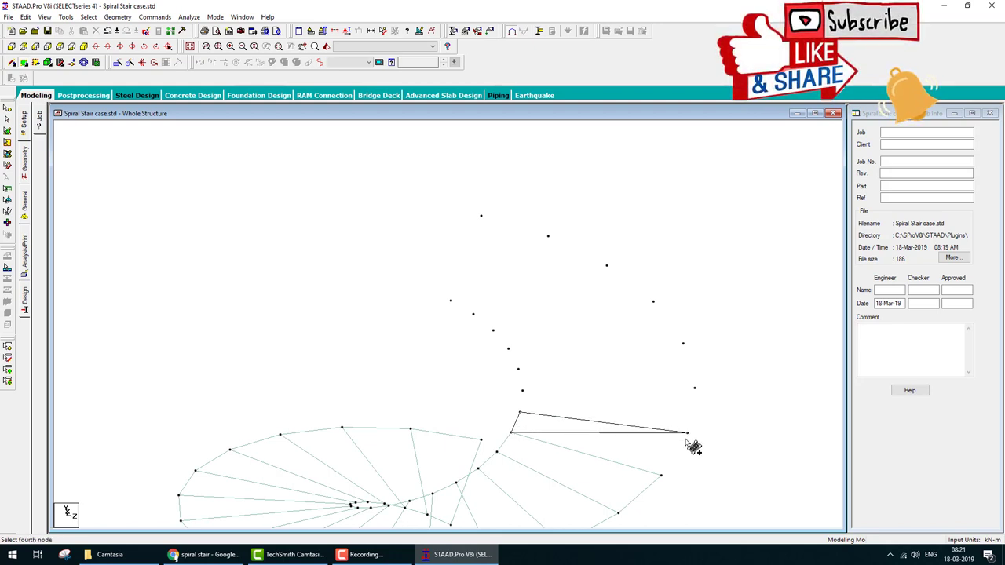
left_click(664, 477)
middle_click_drag(663, 477, 534, 430, "ctrl")
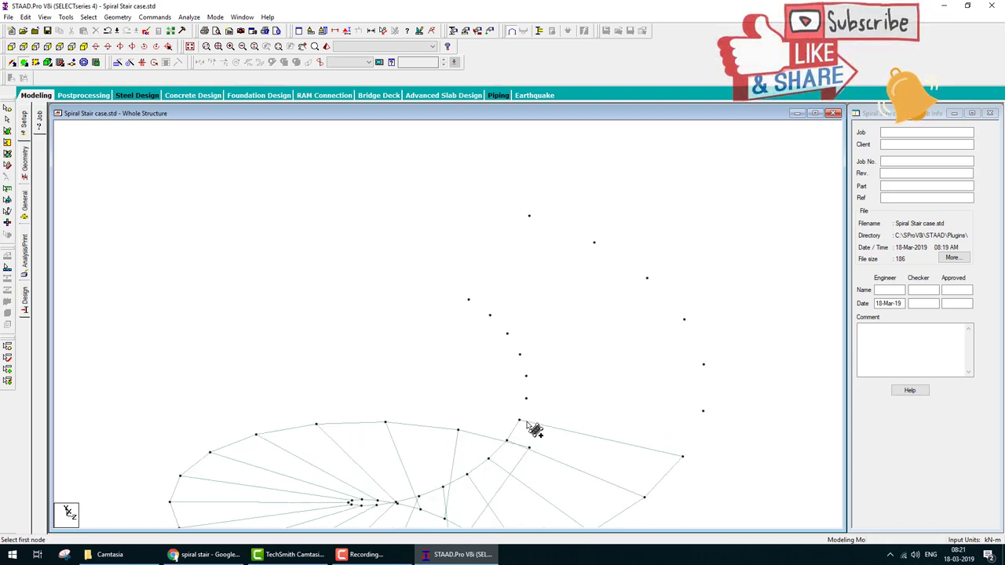
left_click(526, 399)
left_click(702, 411)
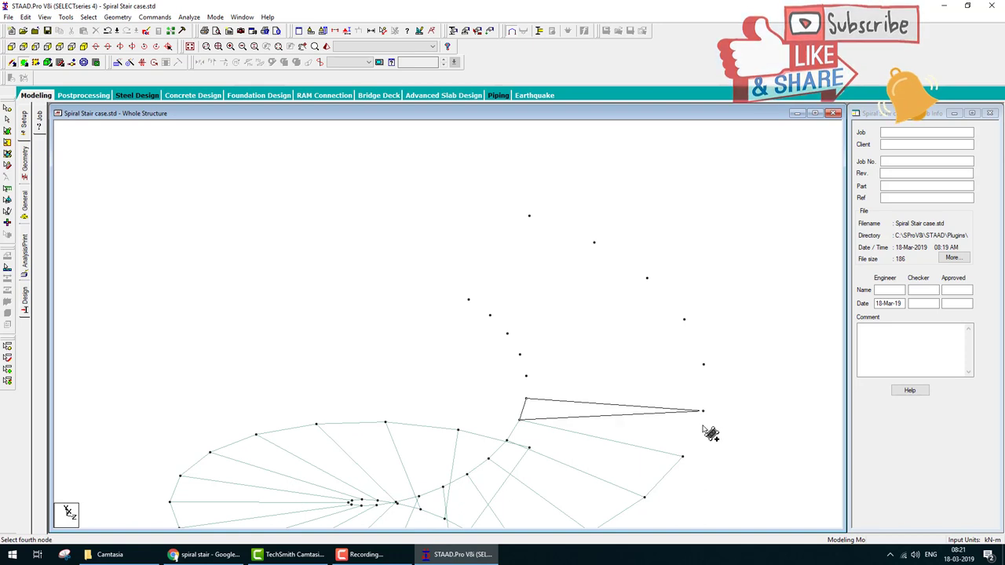
left_click(685, 457)
middle_click_drag(684, 457, 531, 423, "ctrl")
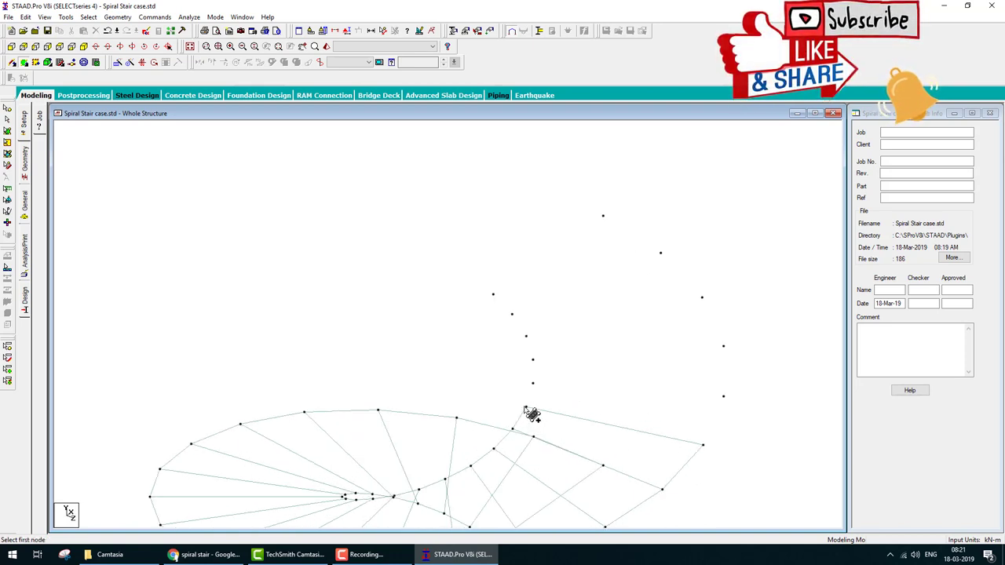
Add two more four-node plates into the upper flight
left_click(526, 406)
left_click(533, 384)
left_click(723, 397)
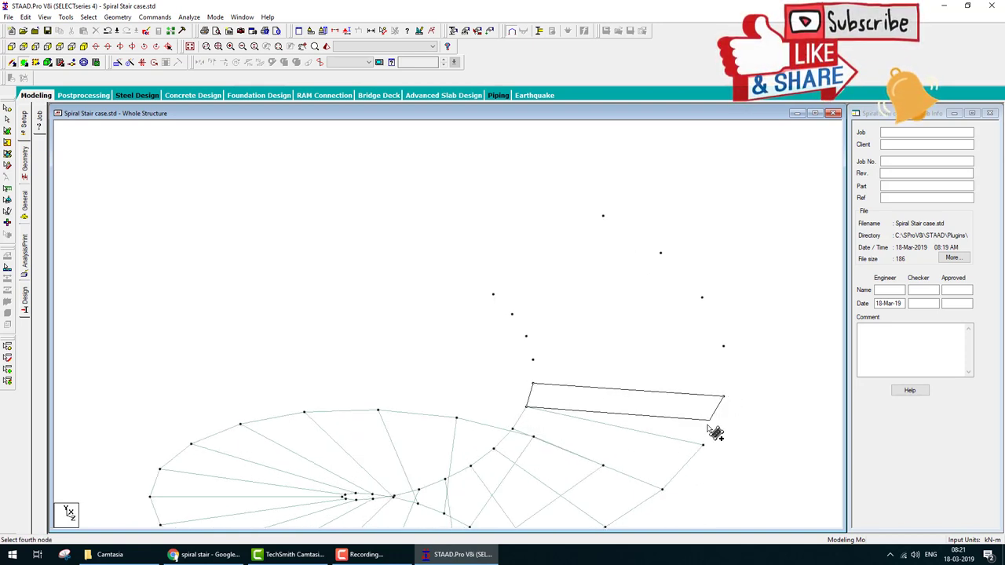
left_click(707, 448)
middle_click_drag(706, 447, 555, 396, "ctrl")
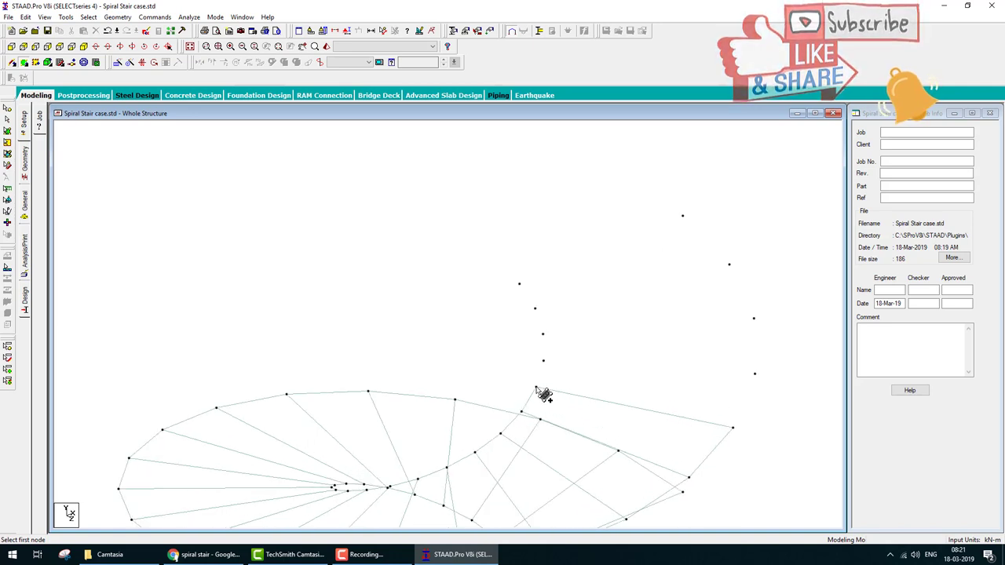
left_click(536, 388)
left_click(543, 361)
left_click(755, 375)
left_click(732, 428)
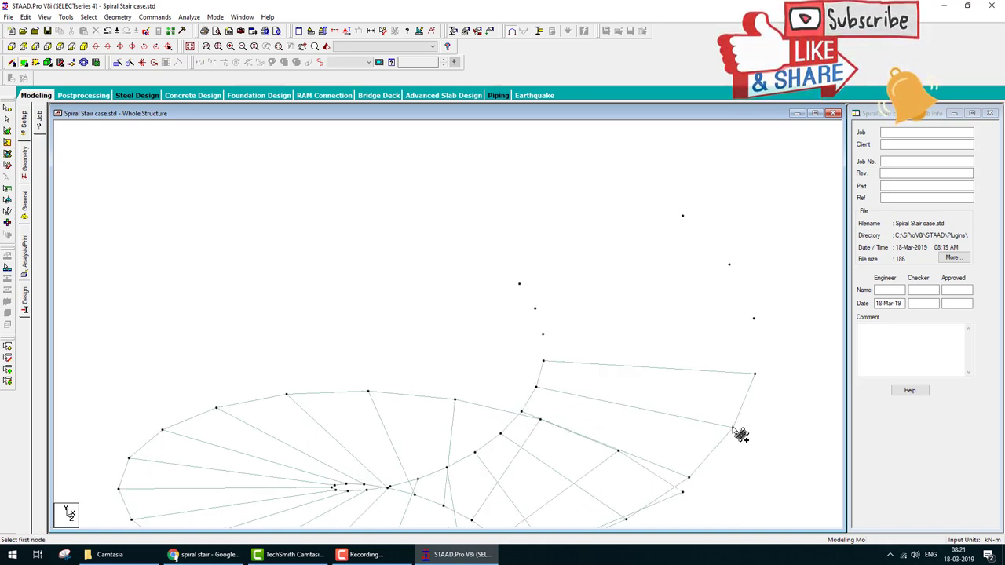
middle_click_drag(738, 434, 552, 365, "ctrl")
Add two further plates near the top of the upper flight
left_click(542, 359)
left_click(549, 333)
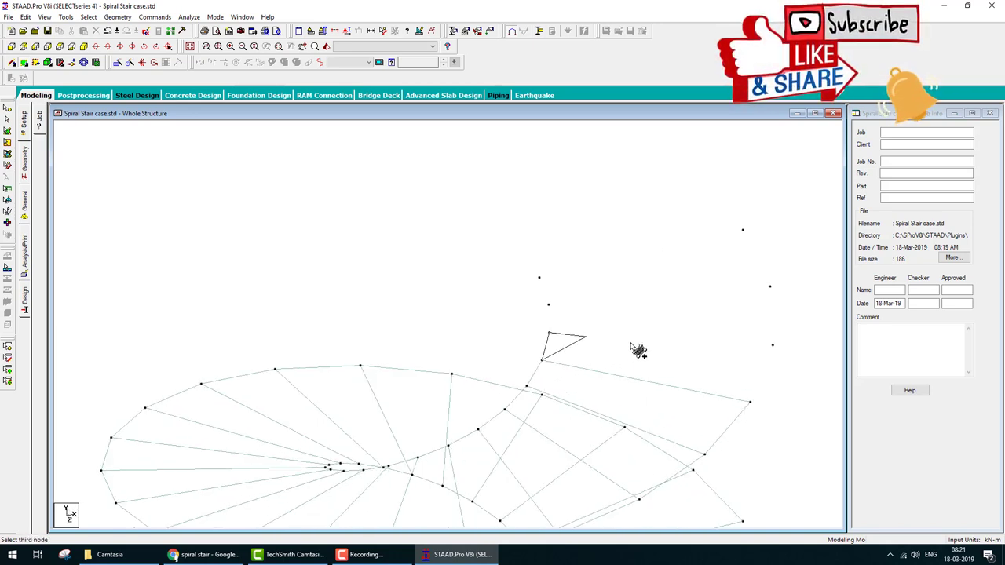
left_click(773, 345)
left_click(749, 402)
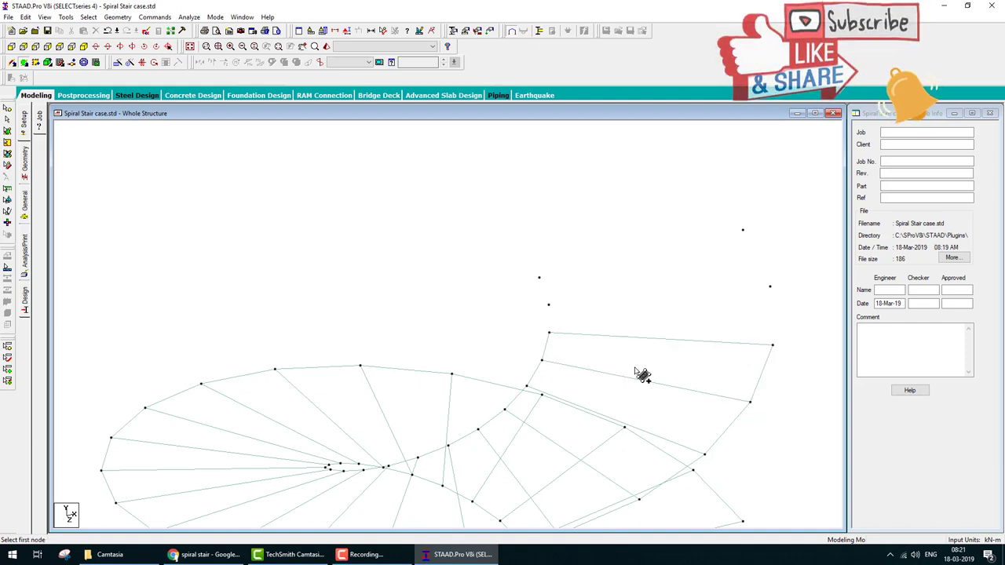
middle_click_drag(642, 374, 545, 328, "ctrl")
left_click(542, 319)
left_click(548, 291)
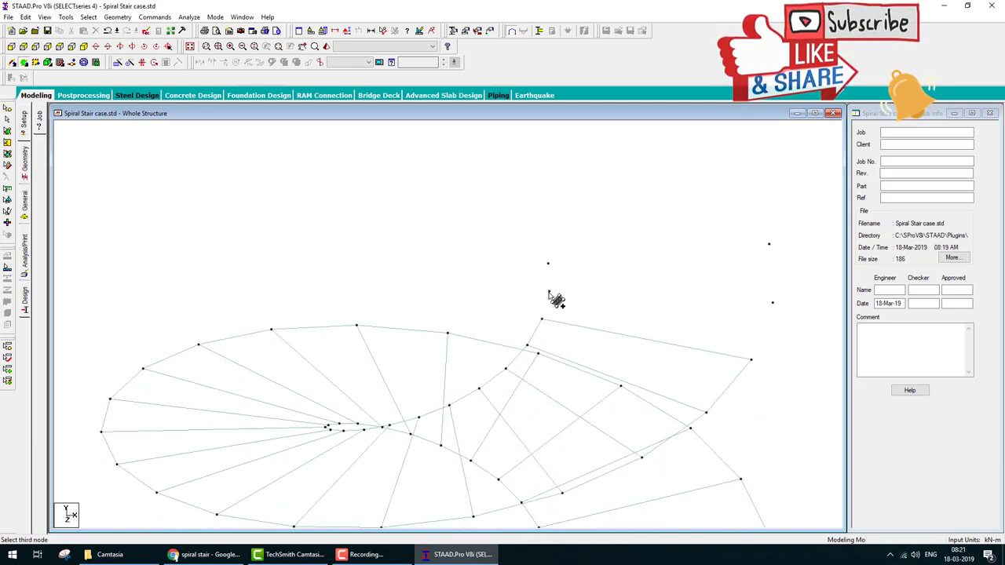
left_click(773, 304)
left_click(751, 359)
Add the top plate and reframe the view to show the whole plated stair
left_click(550, 290)
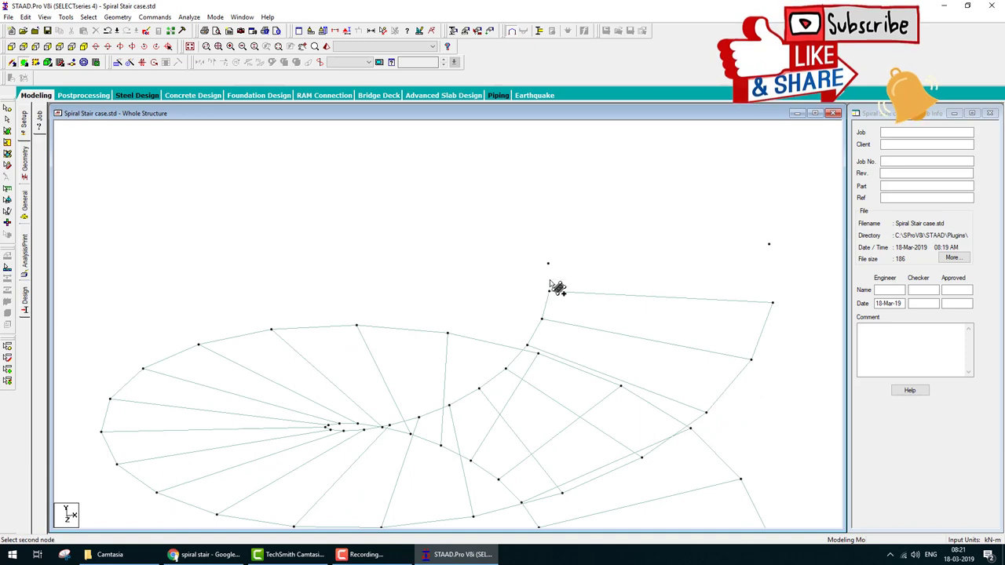
left_click(548, 264)
left_click(769, 244)
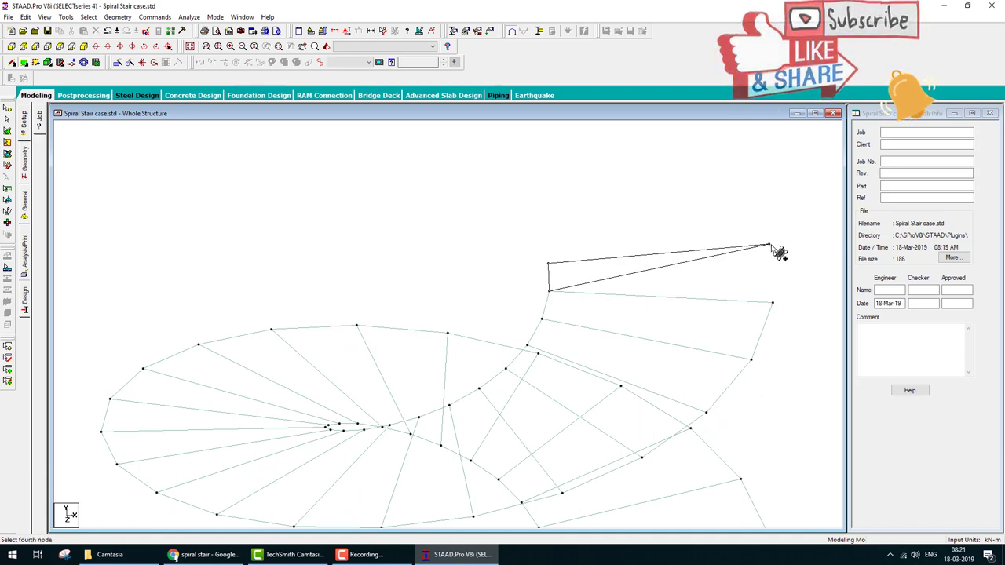
left_click(773, 302)
middle_click_drag(348, 332, 502, 383, "ctrl")
middle_click_drag(485, 437, 374, 188, "ctrl")
left_click(325, 47)
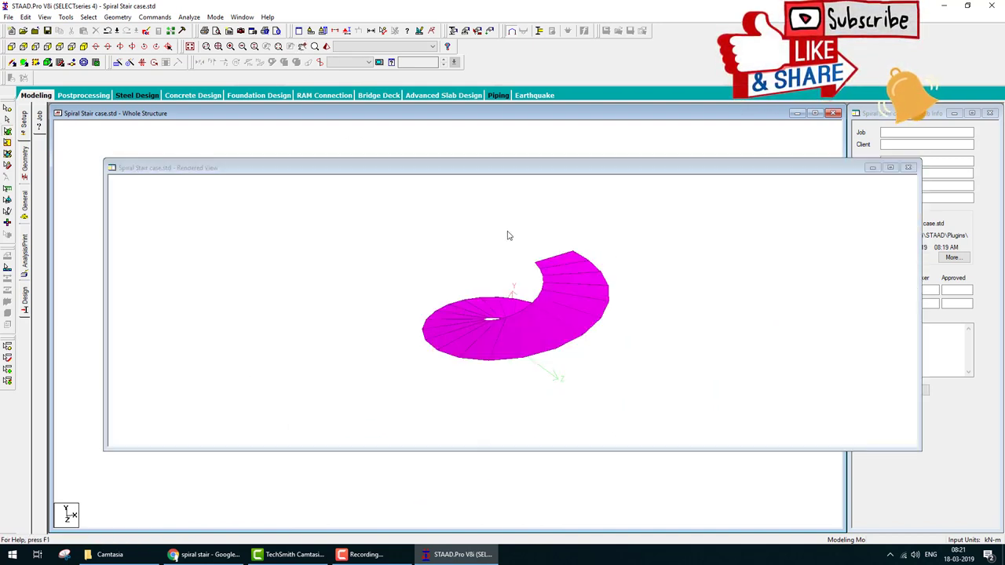
left_click_drag(597, 370, 870, 334)
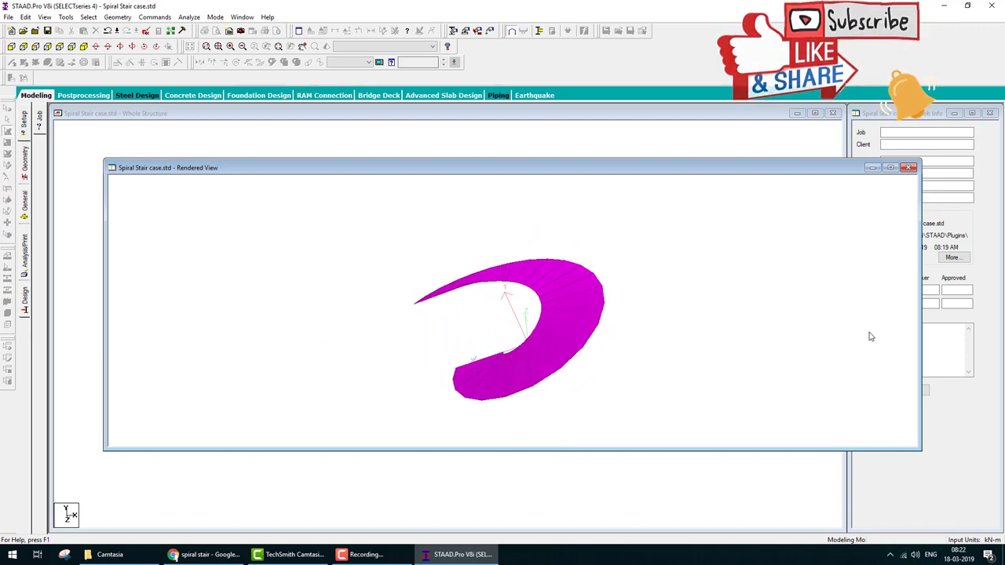
left_click(908, 168)
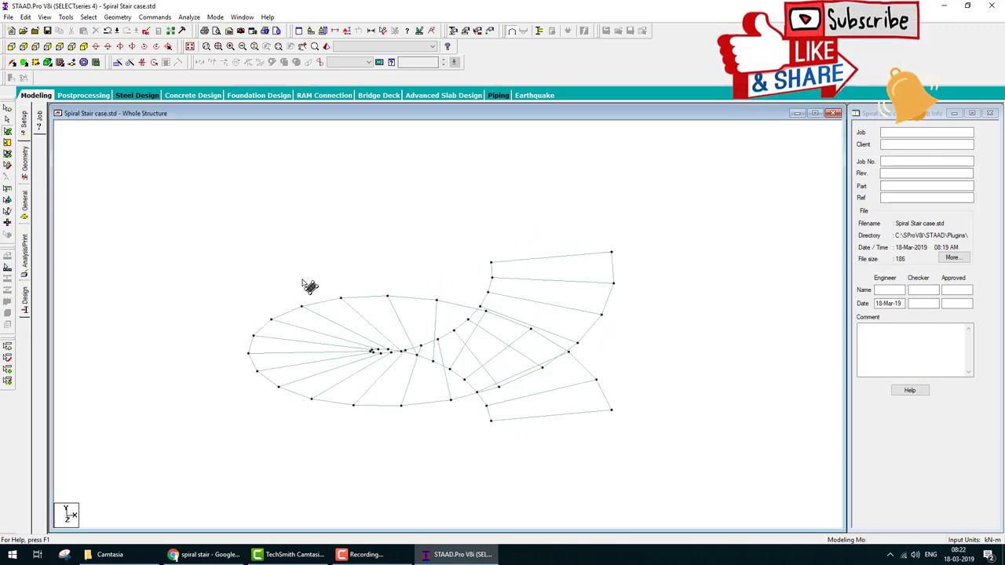
Select the whole stair and mesh its plates into quadrilaterals with 10 divisions, bias 1
left_click(8, 132)
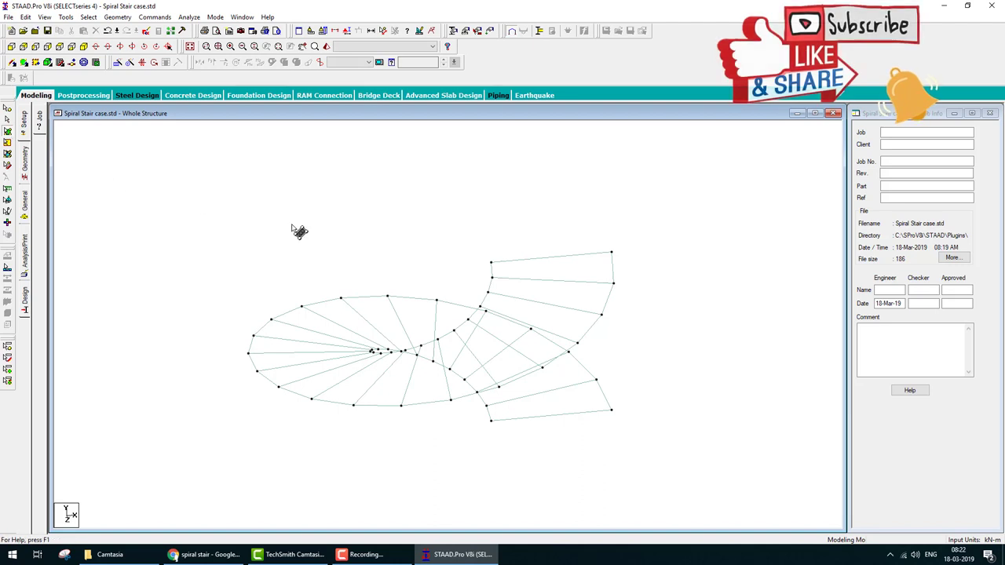
key("ctrl+a")
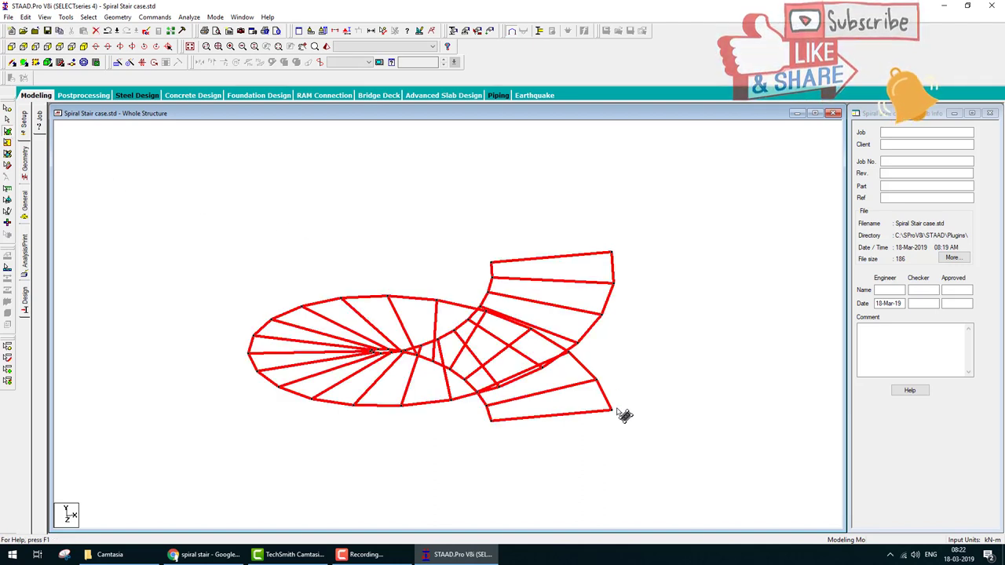
right_click(581, 300)
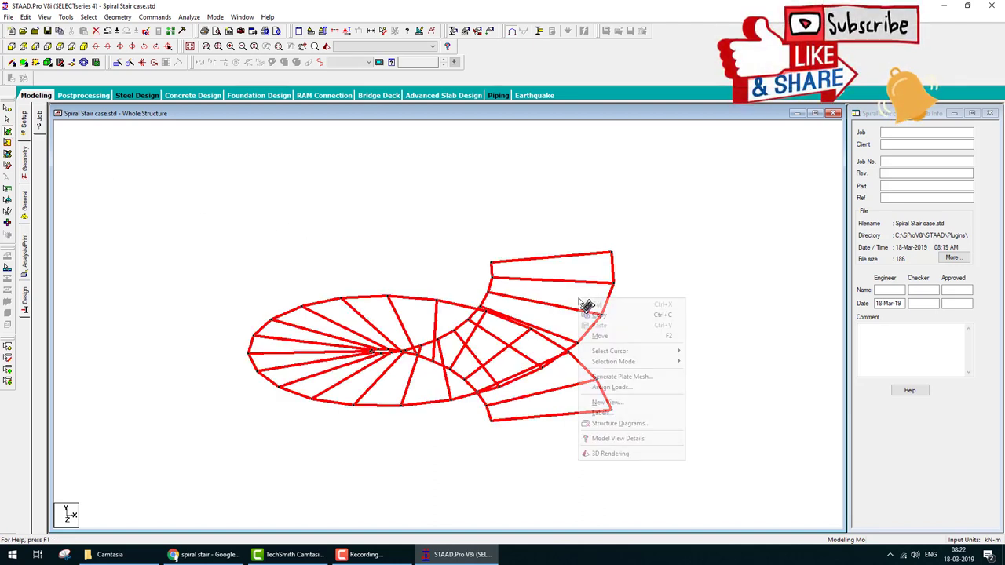
left_click(620, 378)
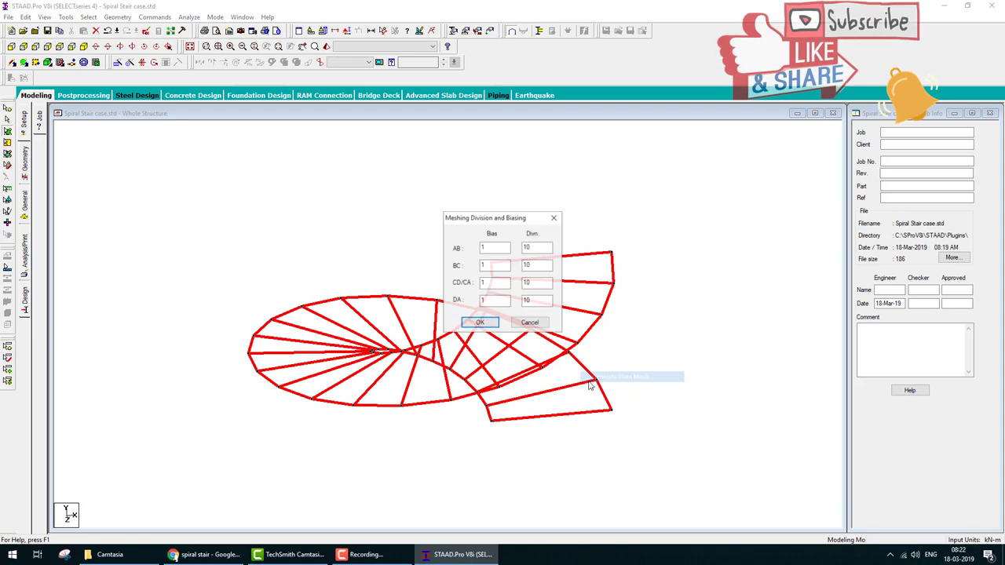
left_click(480, 322)
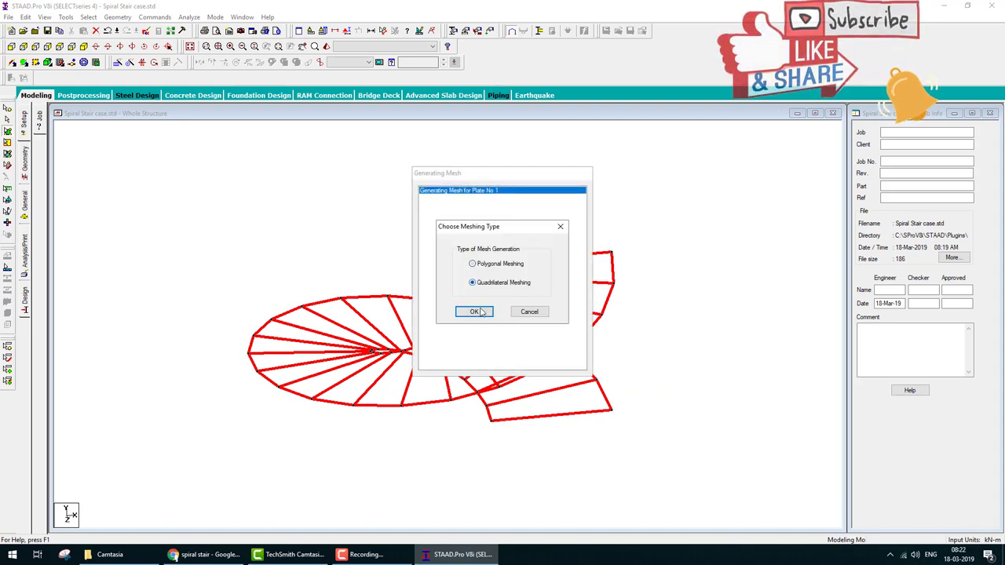
left_click(481, 312)
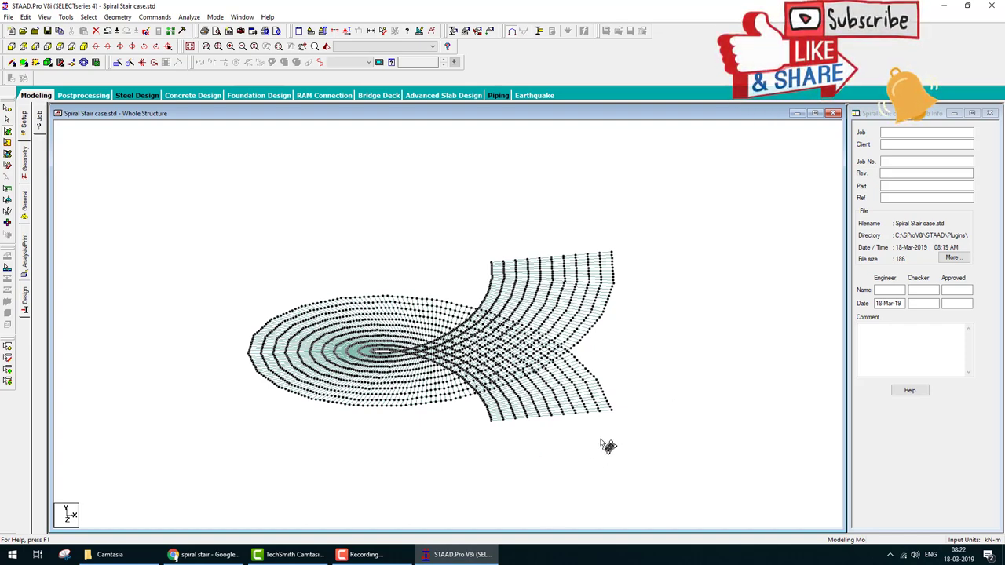
Show the meshed stair zoomed in top plan view, trial-selecting and clearing inner-ring nodes
scroll(520, 409, "up", 2)
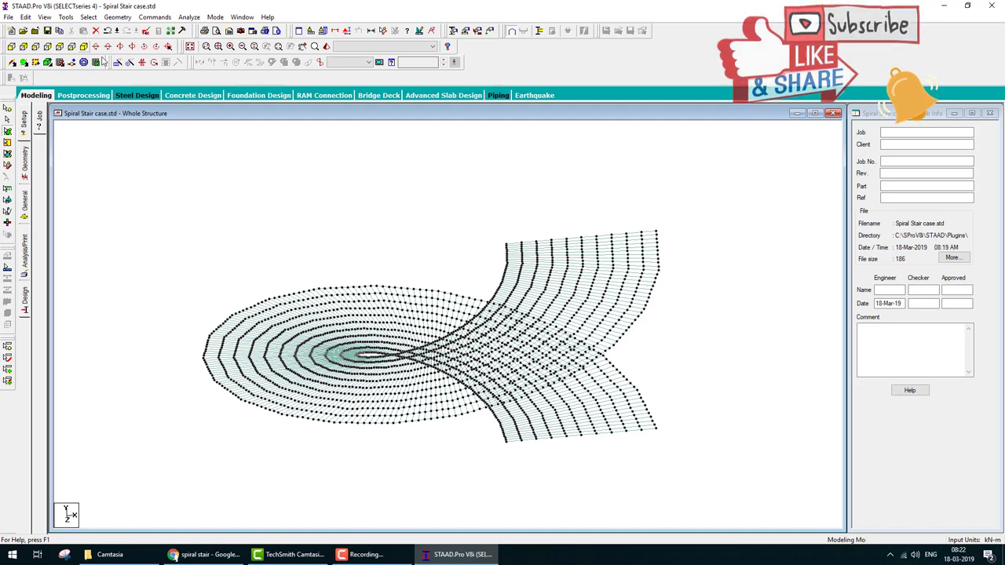
left_click(72, 47)
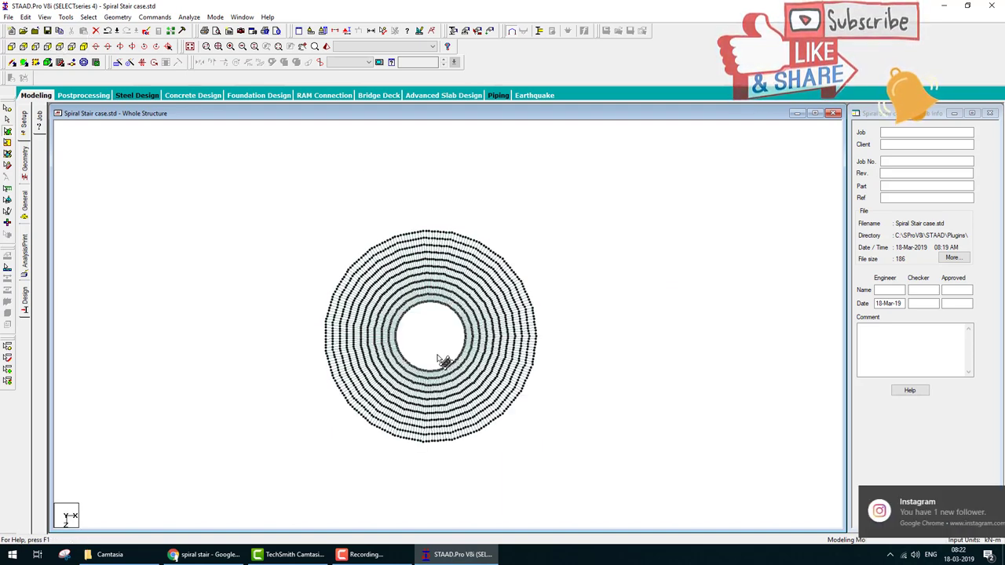
scroll(416, 337, "up", 3)
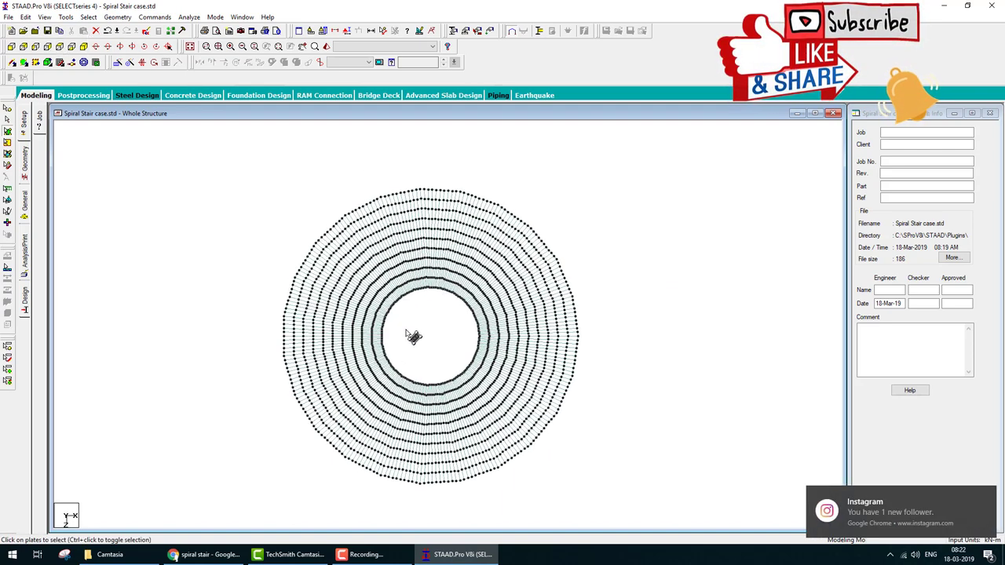
left_click(7, 109)
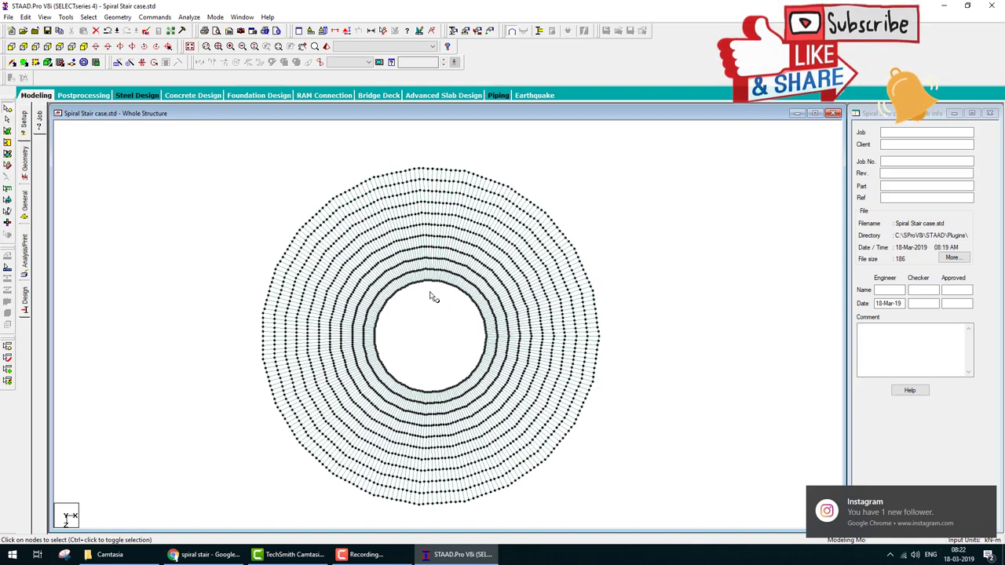
left_click_drag(456, 314, 411, 280)
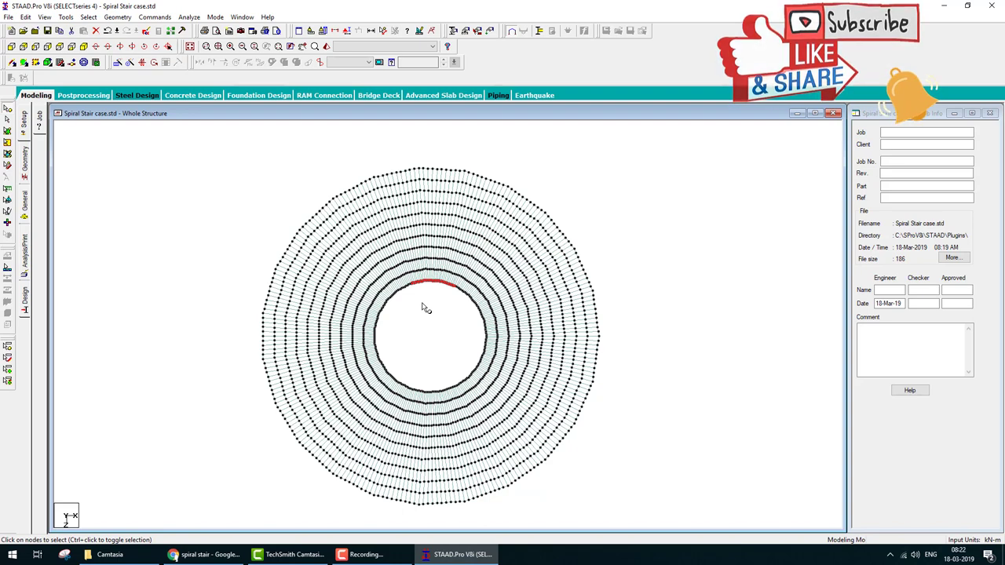
left_click(421, 304)
On the Supports page, create a fixed support named Support 2 and pick it
left_click(28, 211)
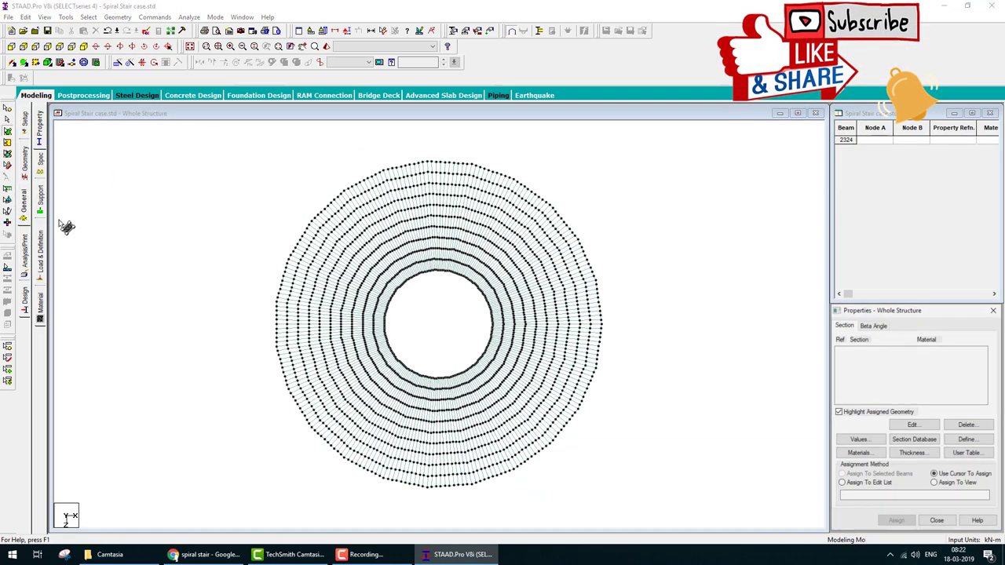
left_click(40, 202)
left_click(923, 445)
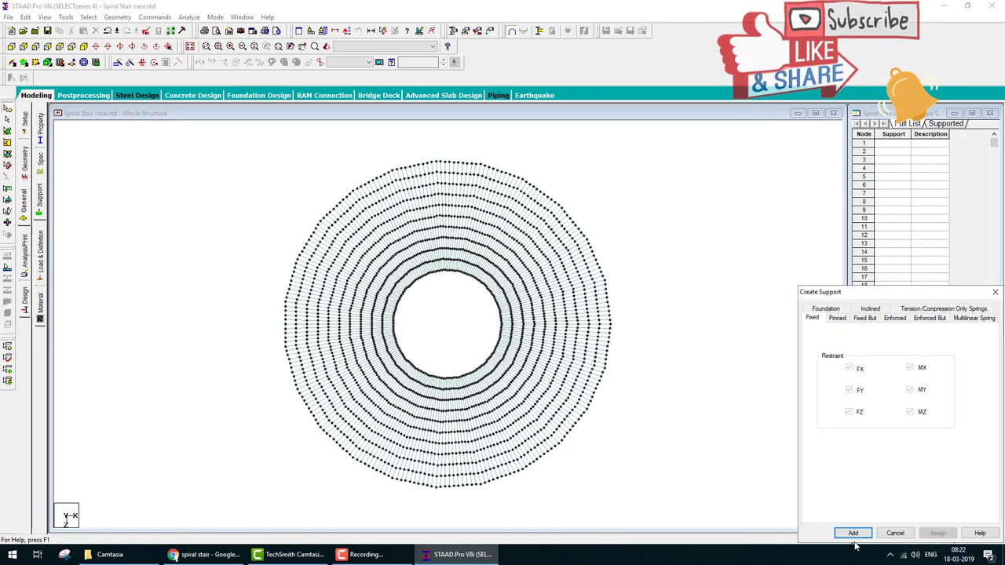
left_click(858, 532)
left_click(882, 381)
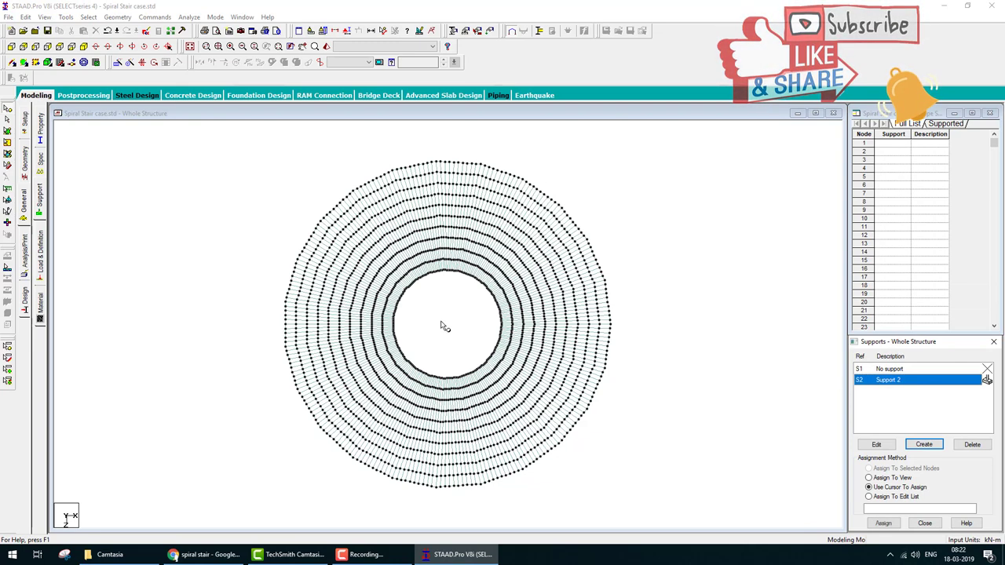
Window-select inner-ring nodes for the support, then return to plate selection in isometric view
left_click_drag(470, 334, 423, 292)
left_click_drag(409, 279, 409, 279)
left_click(425, 277)
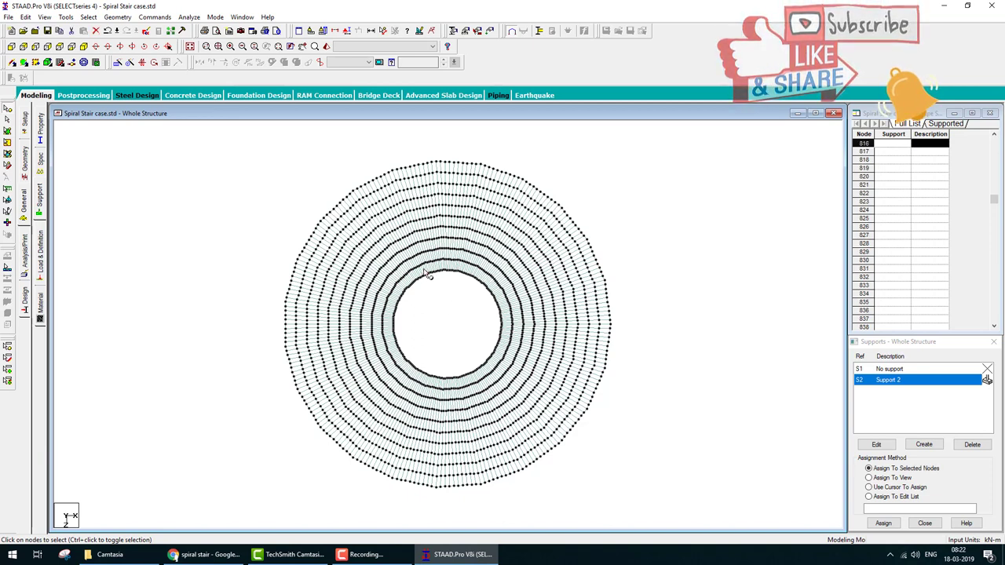
left_click(439, 285)
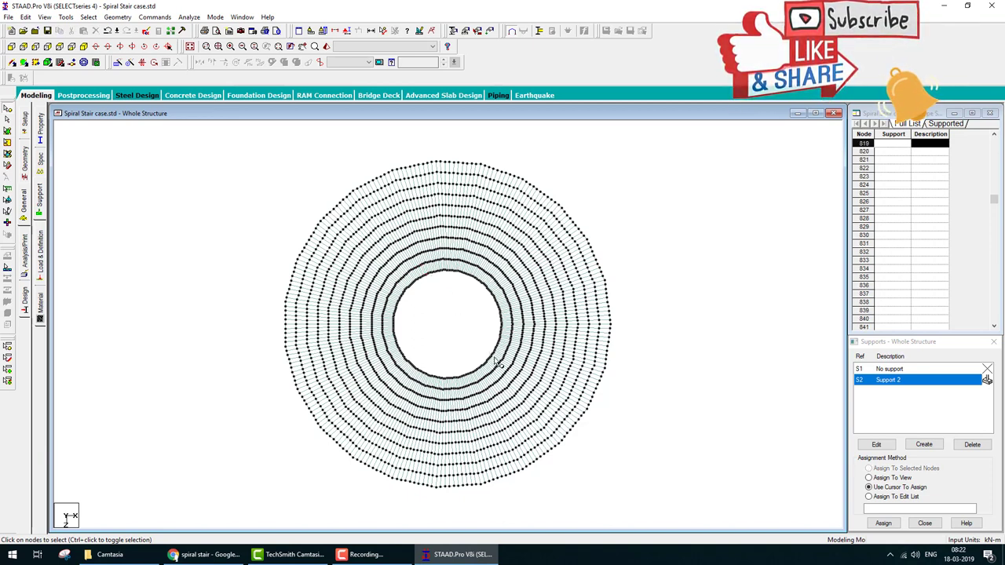
mouse_move(492, 357)
left_mouse_down()
mouse_move(429, 279)
mouse_move(438, 294)
mouse_move(496, 316)
mouse_move(506, 351)
left_mouse_up()
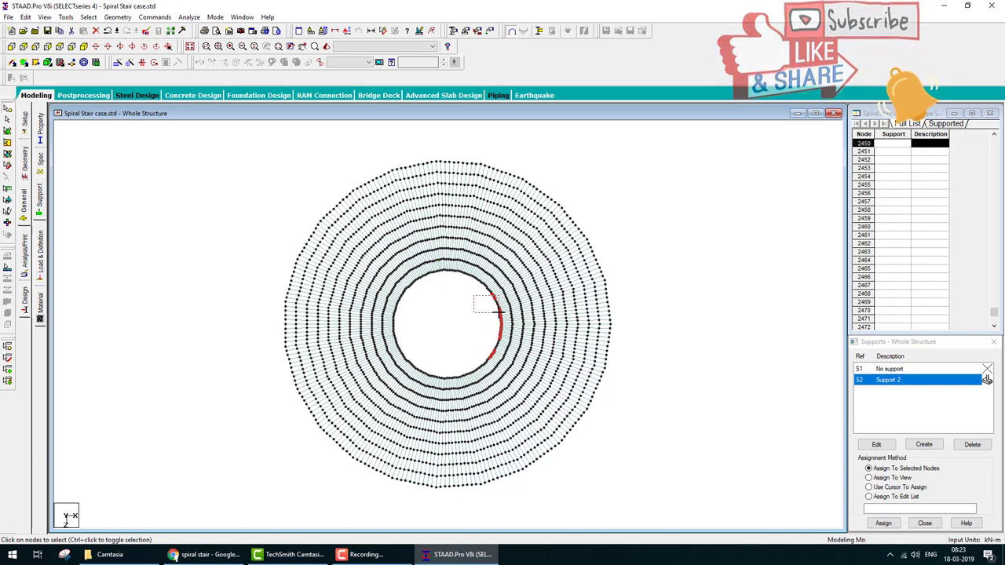
left_click_drag(452, 349, 480, 369)
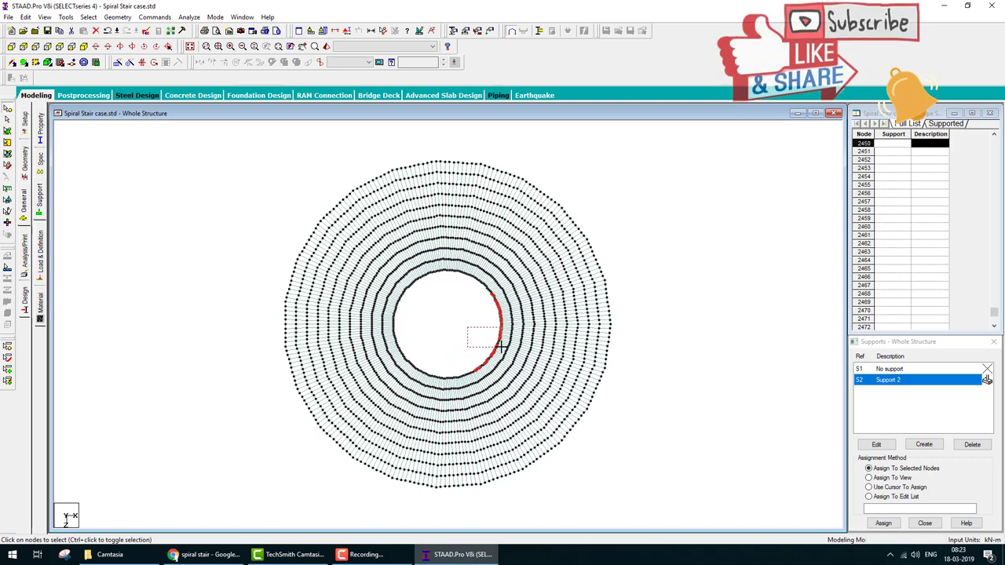
left_click_drag(501, 345, 501, 346)
left_click_drag(458, 335, 476, 370)
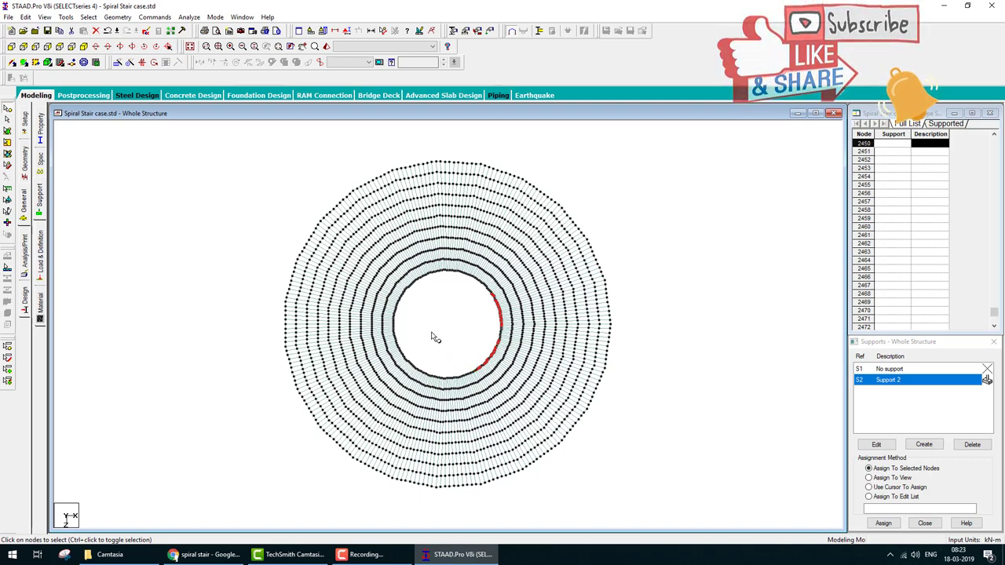
key("p")
left_click(91, 44)
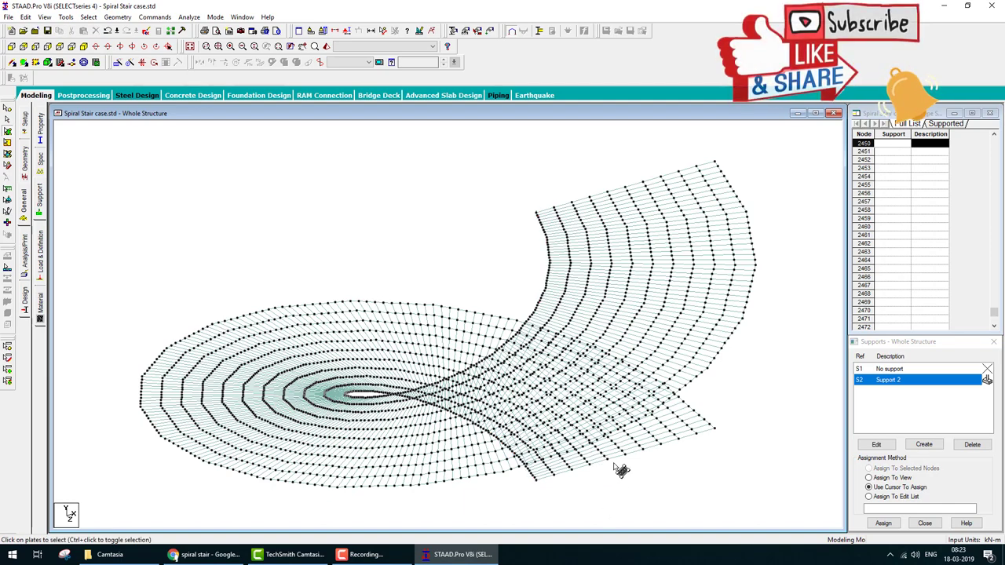
Delete Support 2 from the Supports list
middle_click_drag(448, 392, 471, 404)
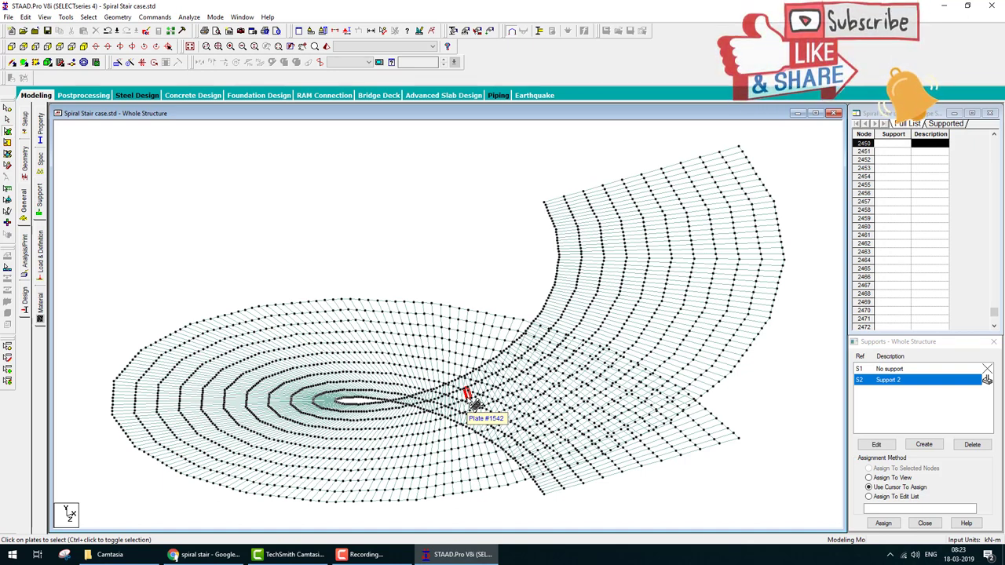
key("Delete")
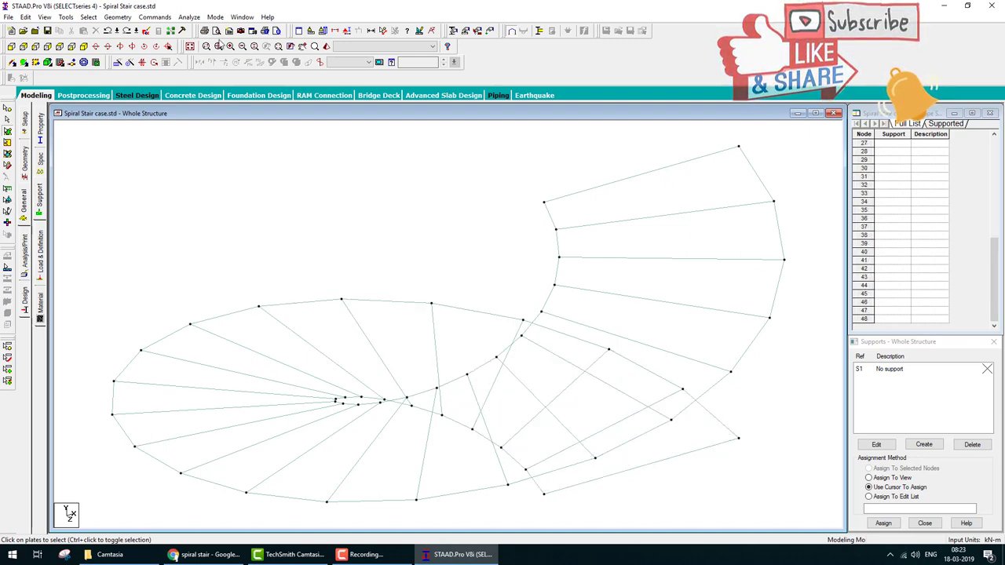
Switch to the top view and create a new fixed support, Support 2
left_click(71, 46)
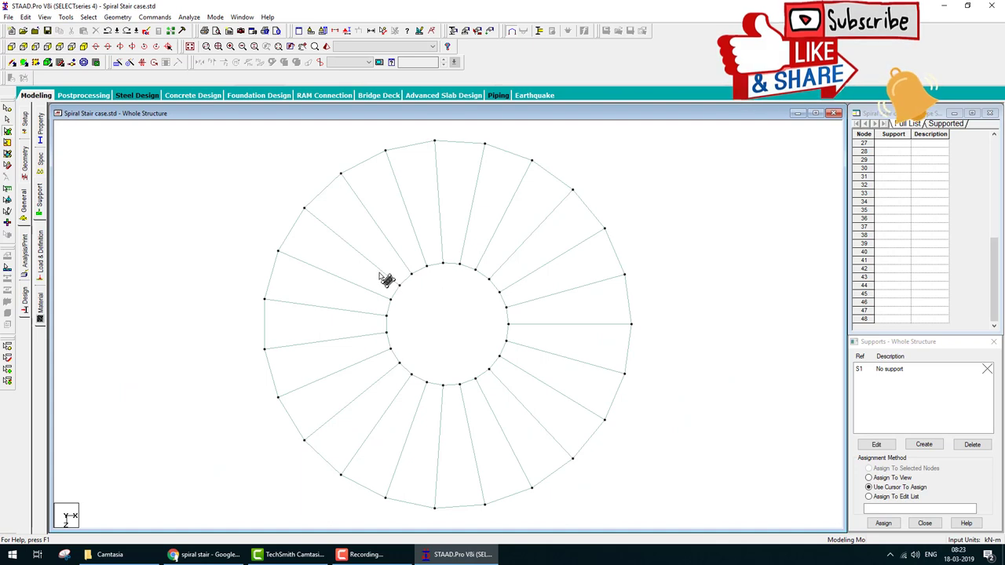
key("Escape")
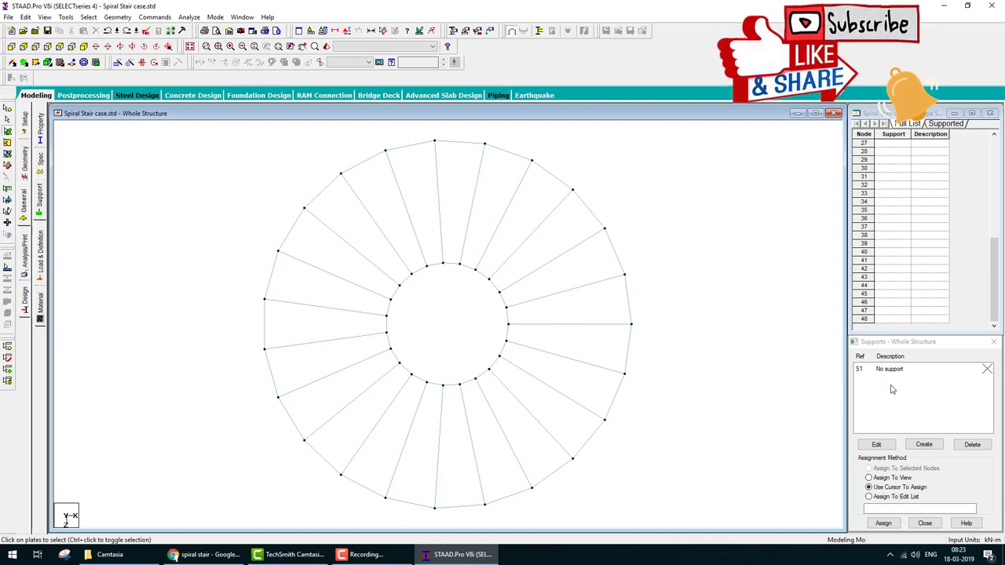
left_click(924, 444)
left_click(853, 532)
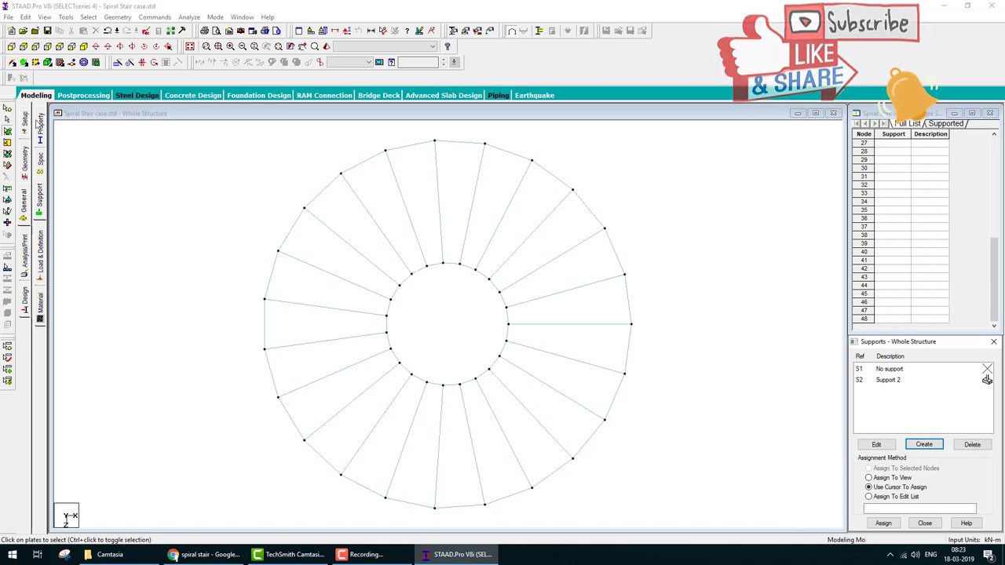
Assign Support 2 to the 24 inner-ring nodes, nodes 1 to 24
left_click(7, 108)
left_click_drag(397, 271, 520, 392)
left_click_drag(382, 256, 521, 417)
left_click(888, 380)
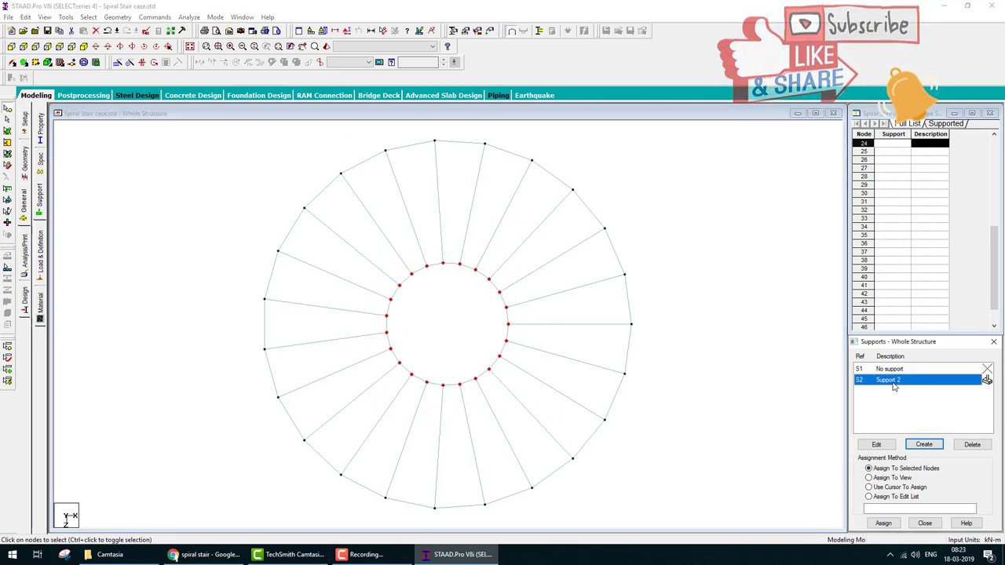
left_click_drag(370, 252, 518, 392)
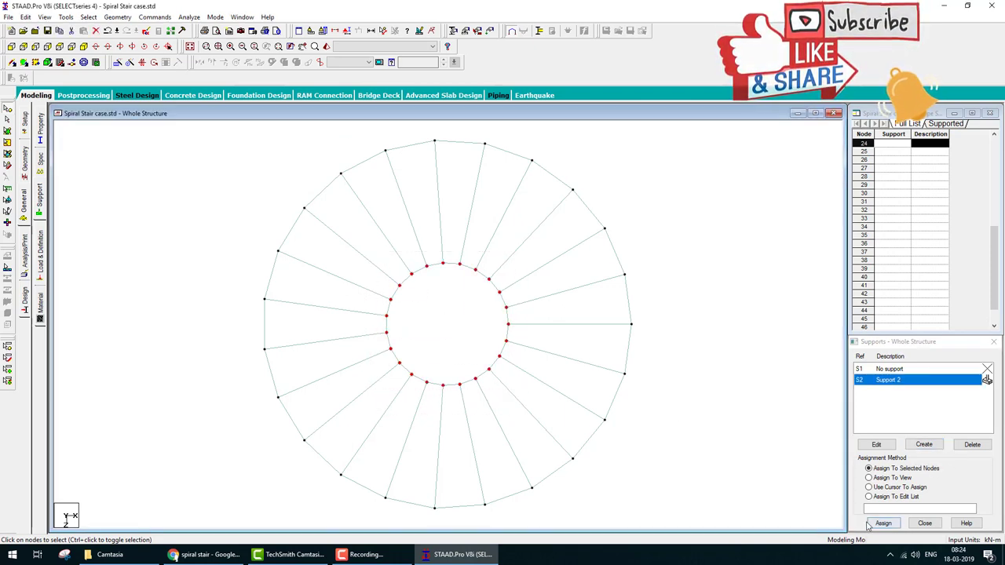
left_click(883, 523)
key("Return")
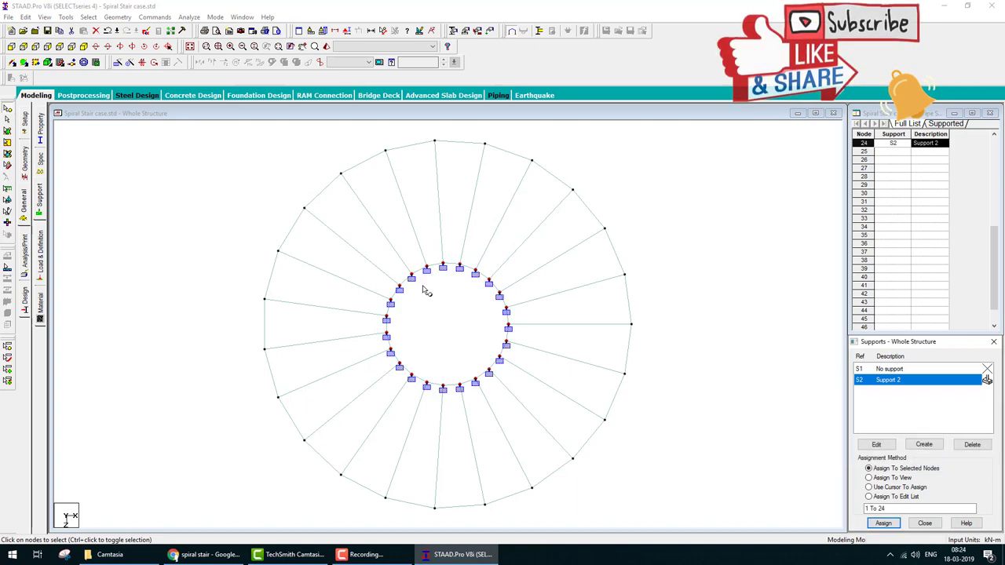
Window-select the outer-ring nodes all around the stair in several passes
left_click(705, 256)
left_click_drag(591, 187, 700, 462)
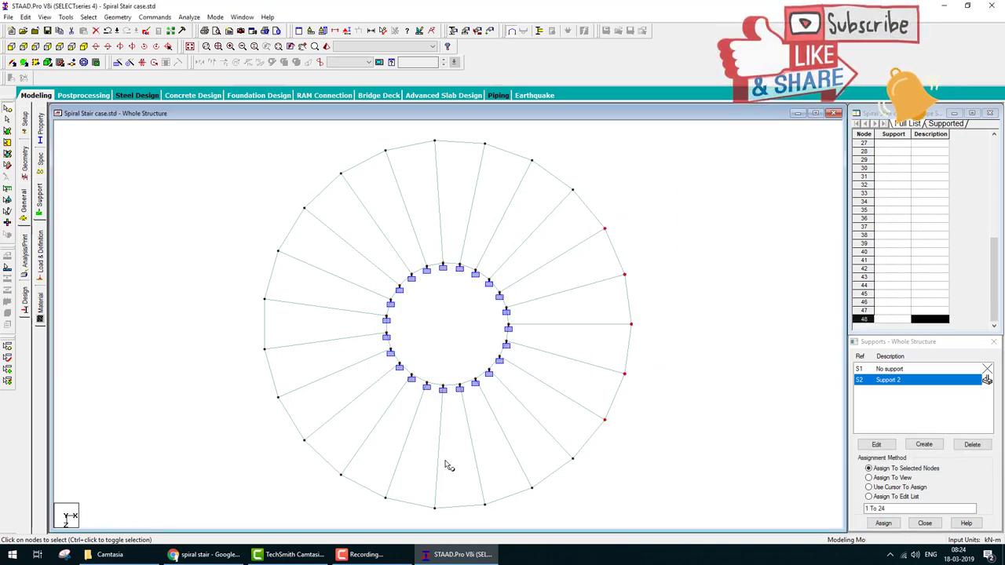
left_click_drag(533, 427, 660, 527, "ctrl")
left_click_drag(290, 444, 447, 529, "ctrl")
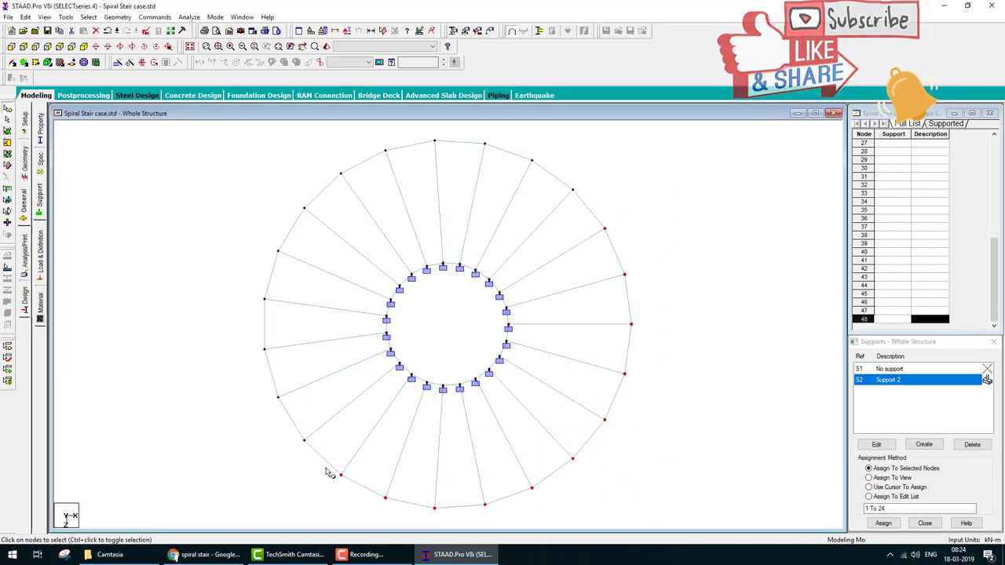
left_click_drag(287, 415, 336, 488, "ctrl")
left_click_drag(280, 168, 571, 223, "ctrl")
left_click_drag(340, 135, 607, 188, "ctrl")
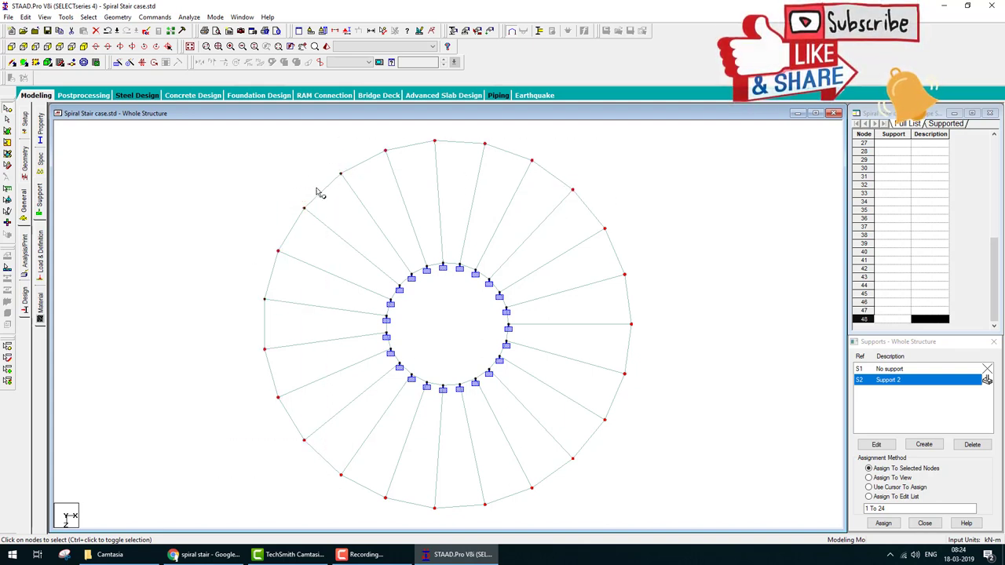
left_click_drag(295, 162, 347, 197, "ctrl")
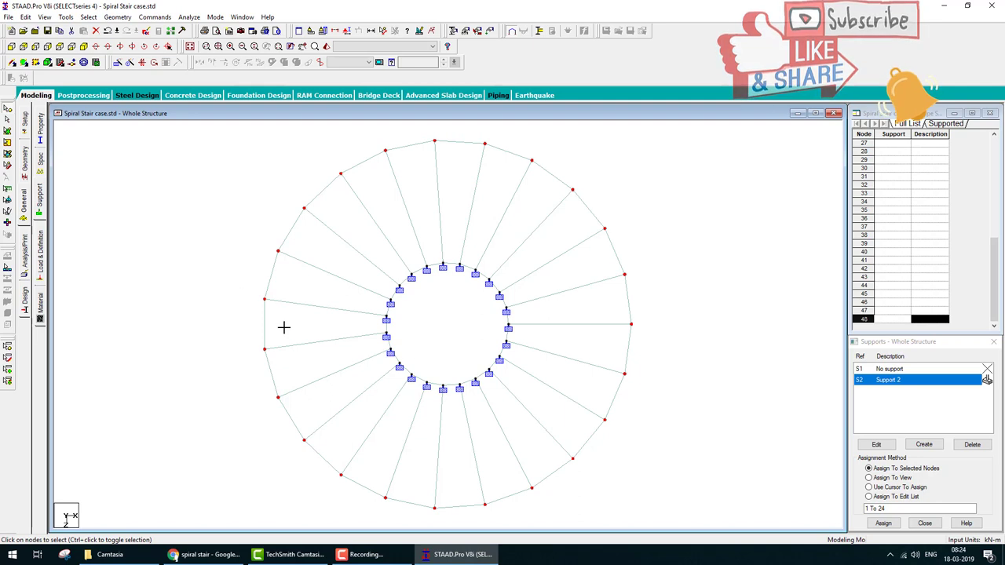
Extend Support 2 to all 48 ring nodes and mesh the plates into 10-by-10 quadrilaterals
left_click(883, 523)
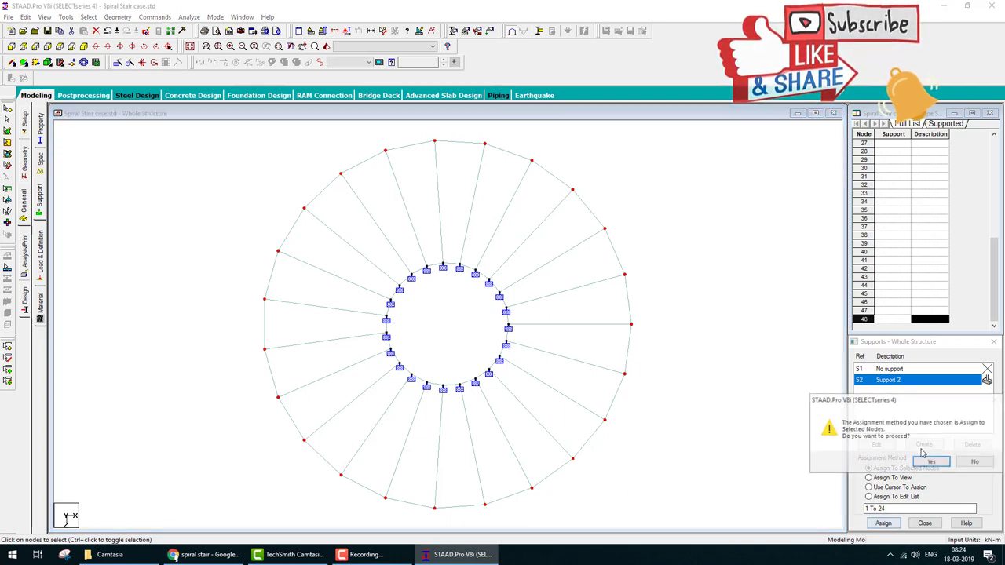
left_click(919, 462)
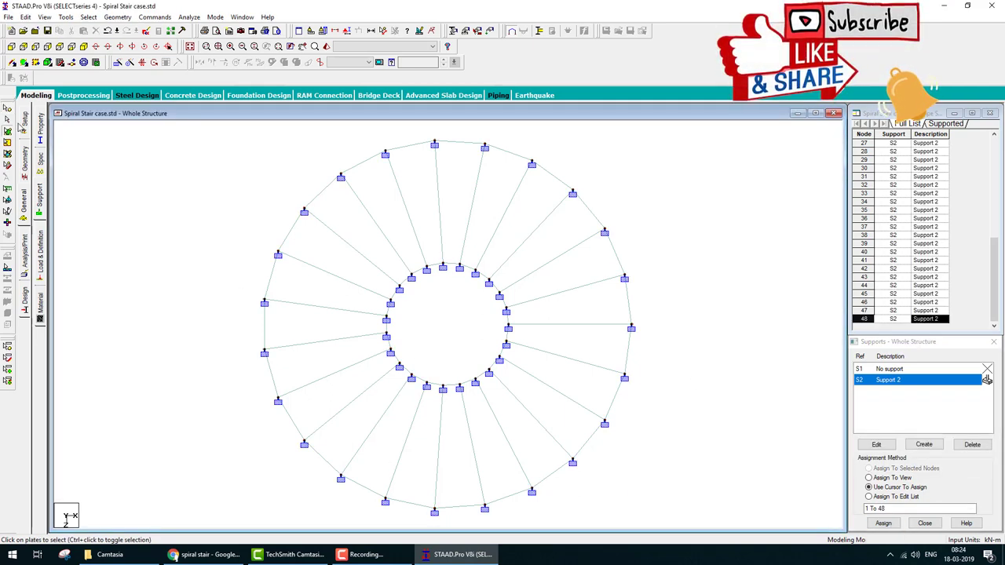
key("ctrl+a")
right_click(378, 249)
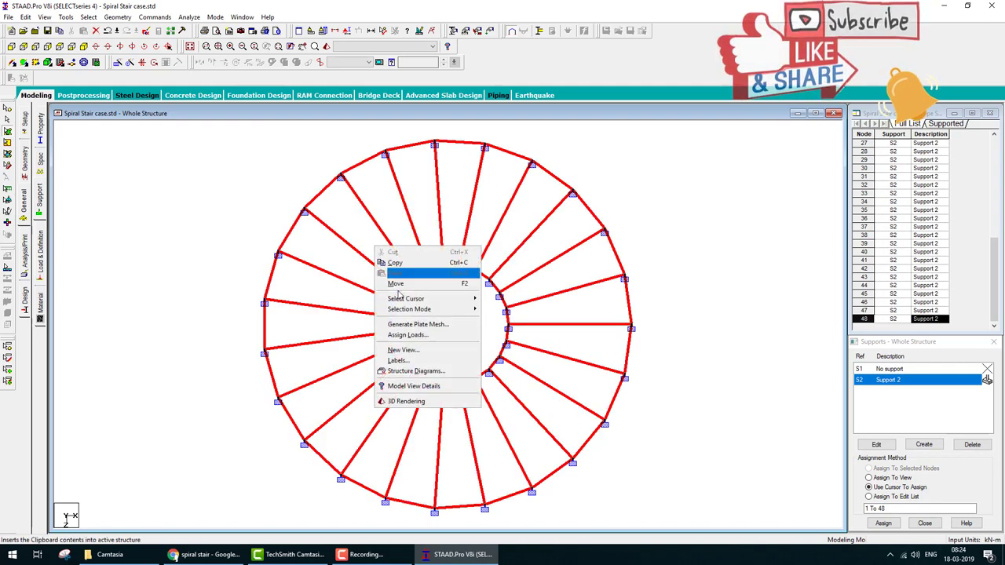
left_click(416, 324)
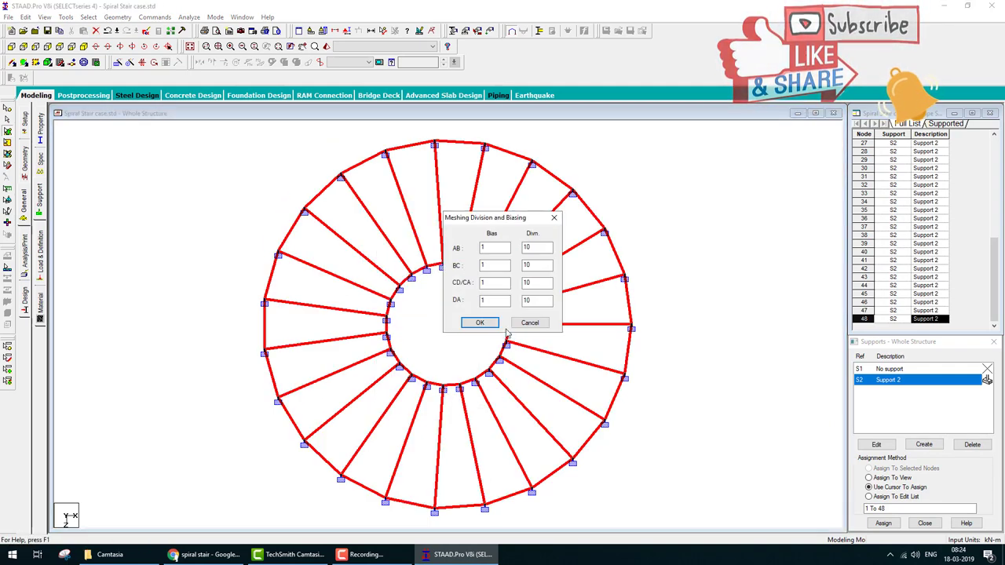
left_click(496, 323)
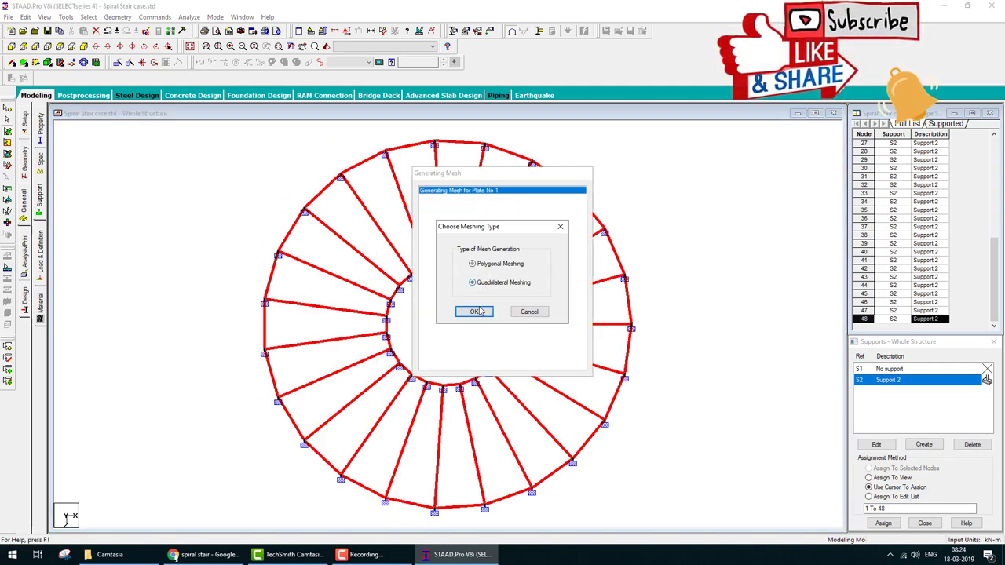
left_click(476, 311)
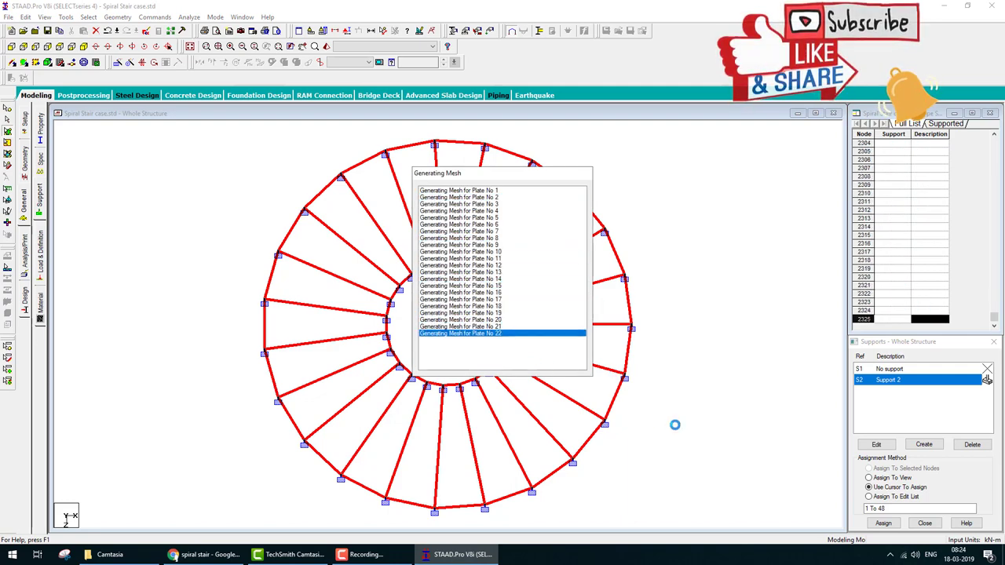
left_click(189, 47)
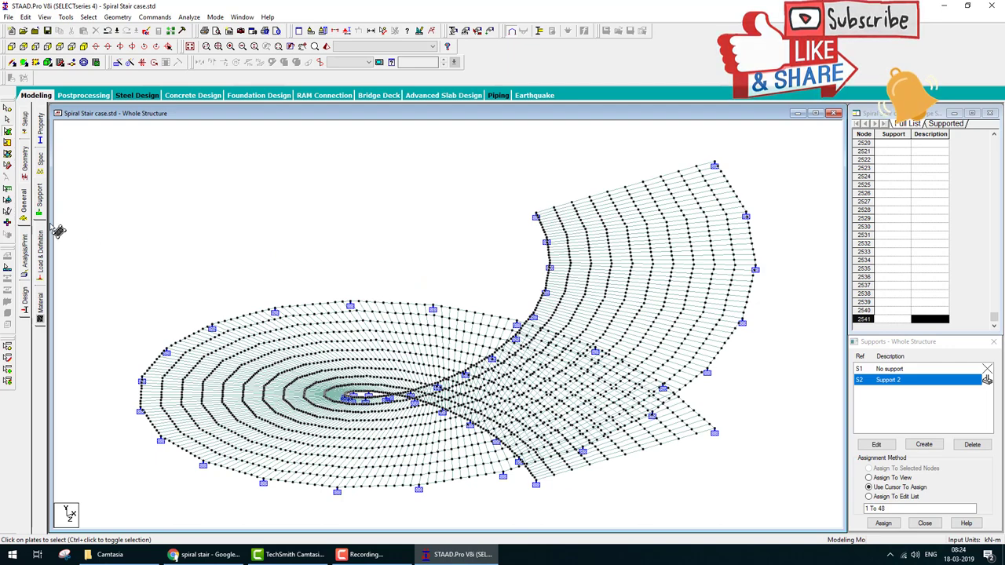
Create a concrete plate thickness property on the Property page
left_click(41, 132)
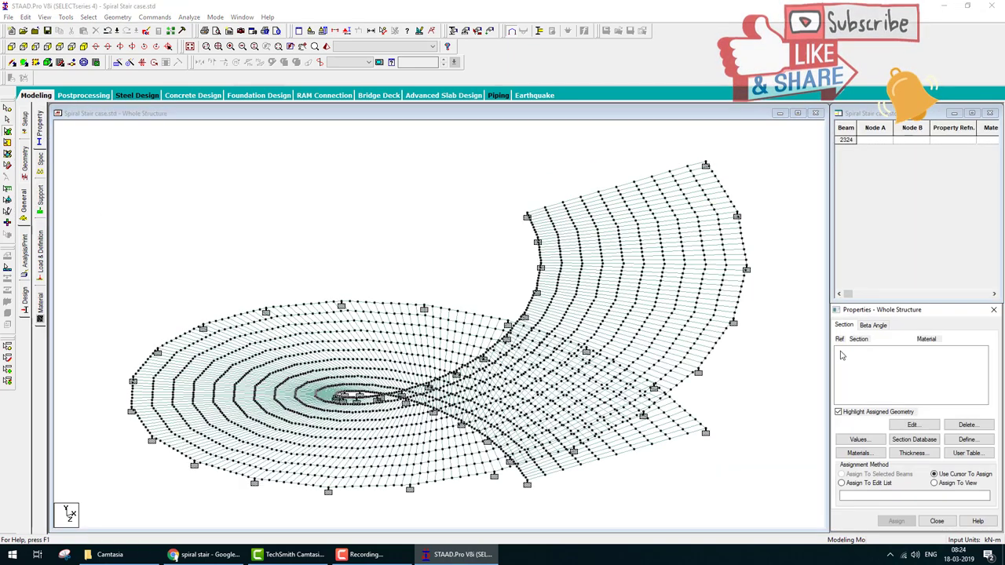
left_click(966, 440)
left_click(615, 373)
left_click(913, 454)
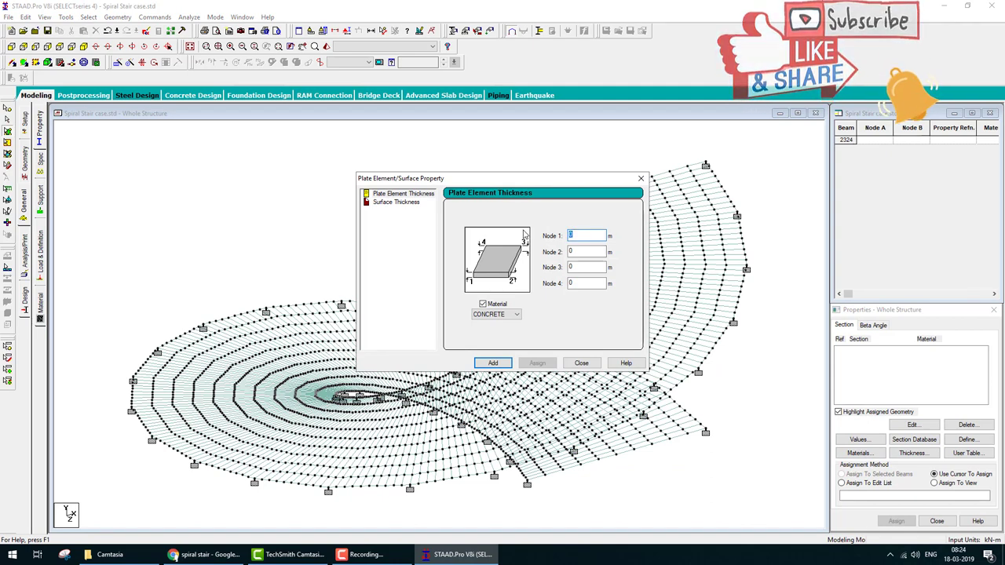
left_click(493, 362)
left_click(581, 363)
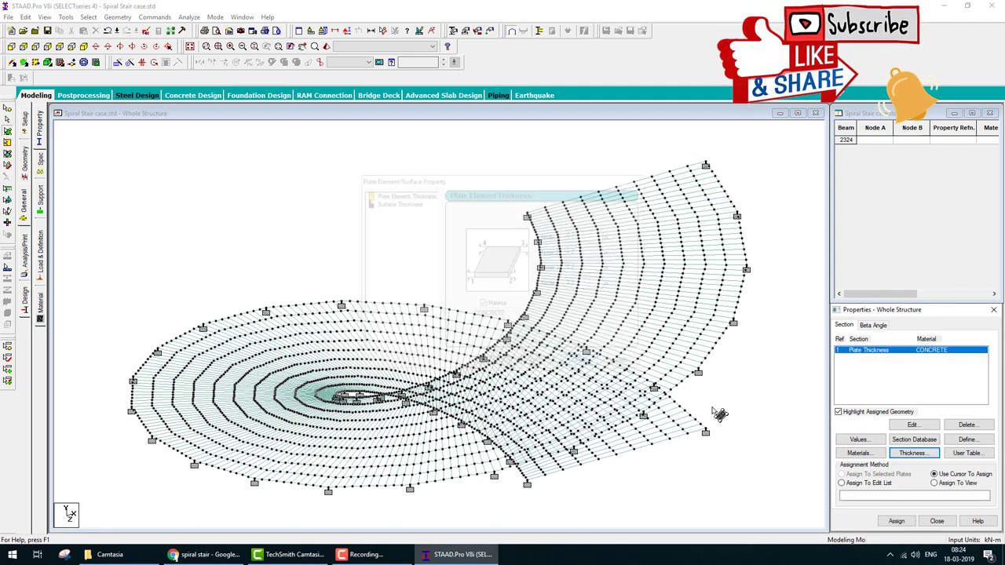
Assign the concrete thickness to all meshed plates in view, 24 to 2323
left_click(934, 483)
left_click(895, 522)
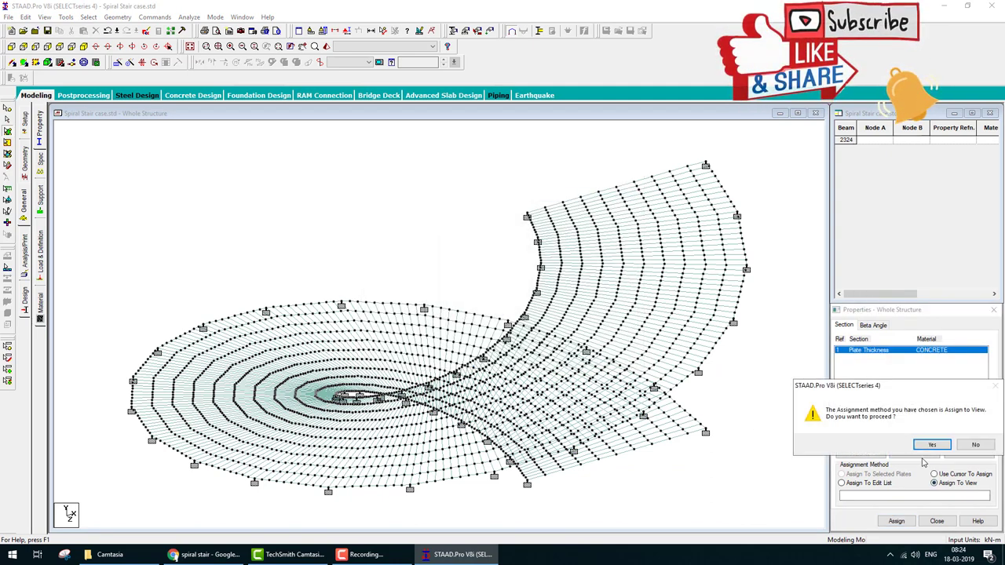
left_click(933, 446)
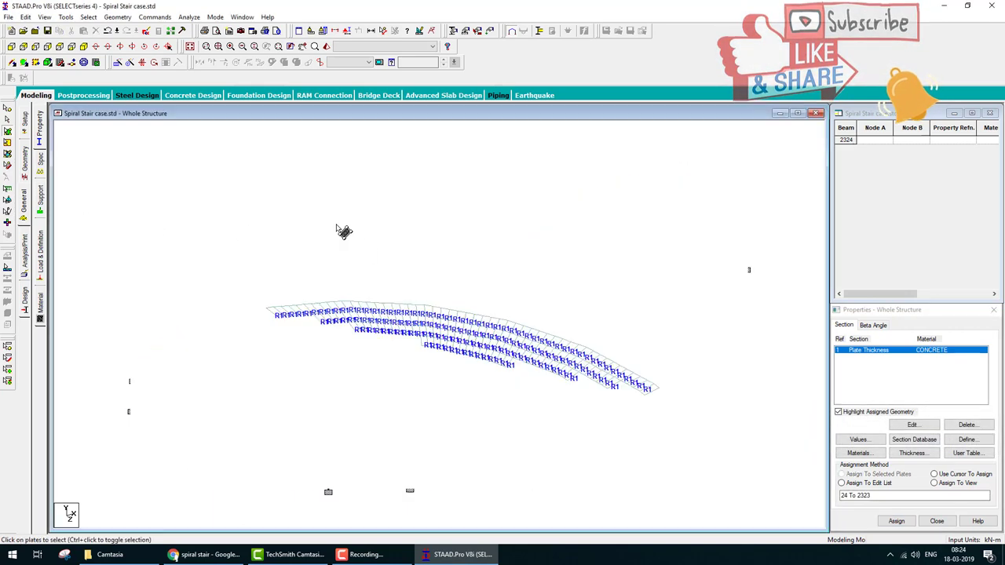
Add primary load case 1 titled 'dead' with loading type Dead
left_click(41, 245)
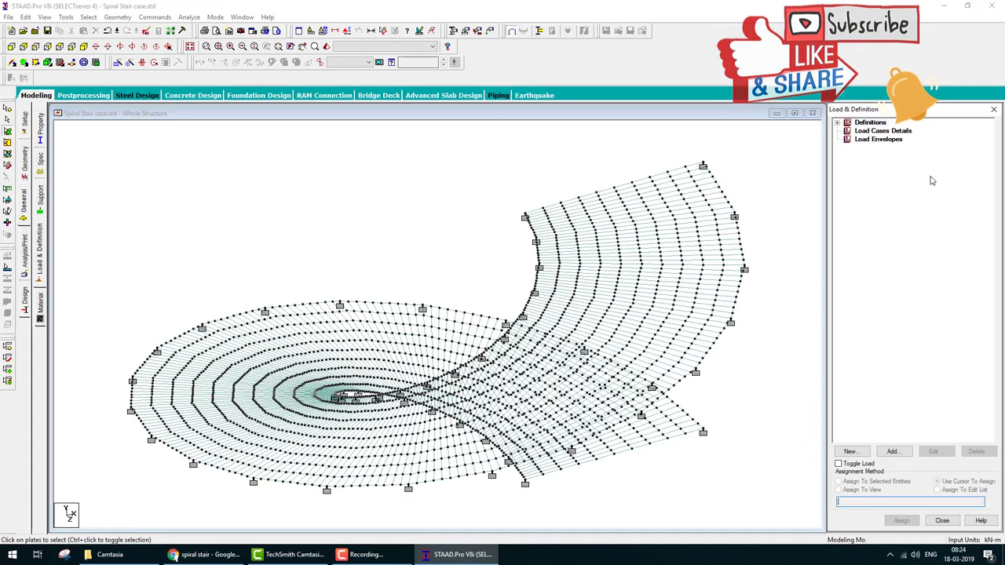
left_click(893, 451)
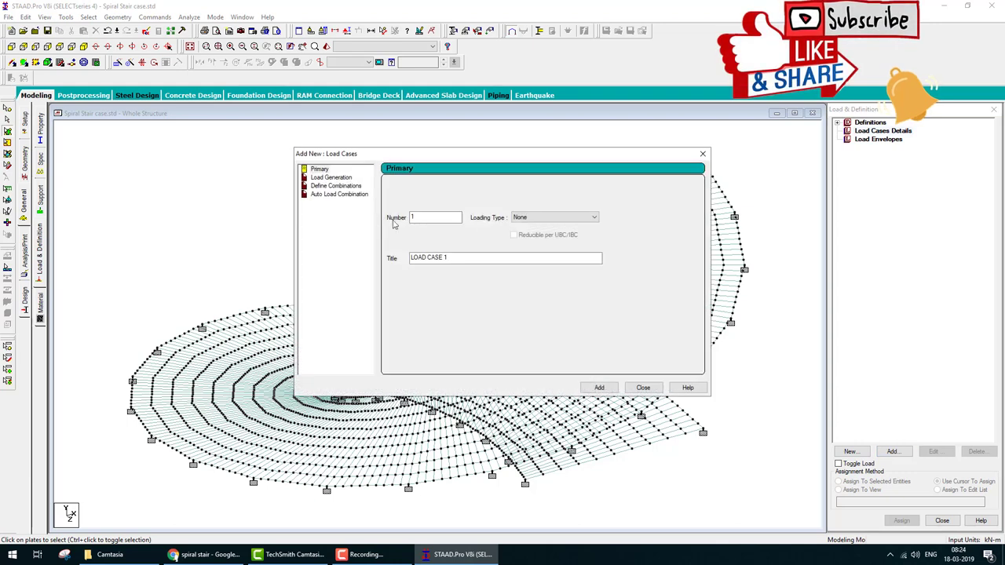
left_click(534, 223)
left_click(522, 229)
left_click_drag(477, 257, 116, 248)
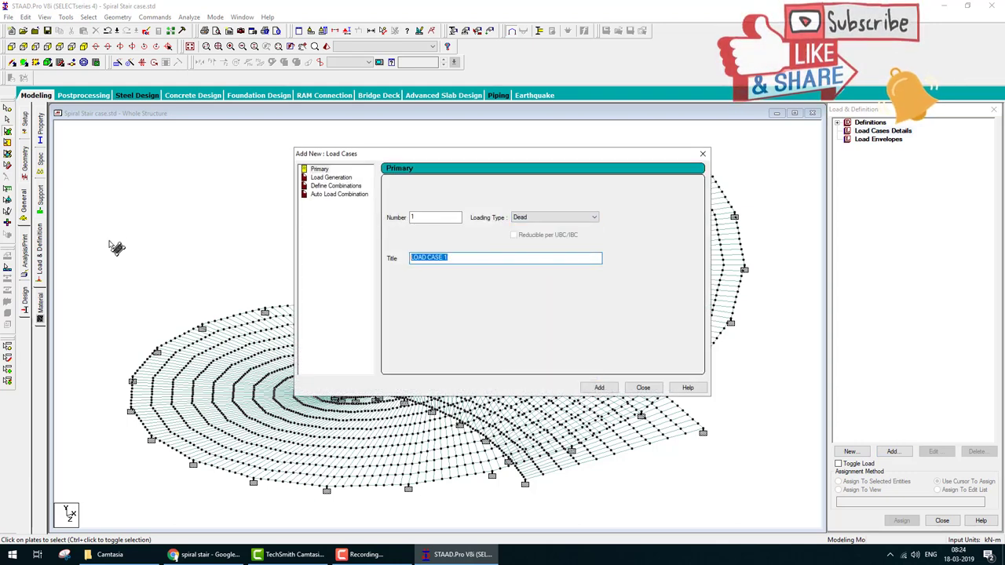
type("dead")
left_click(599, 388)
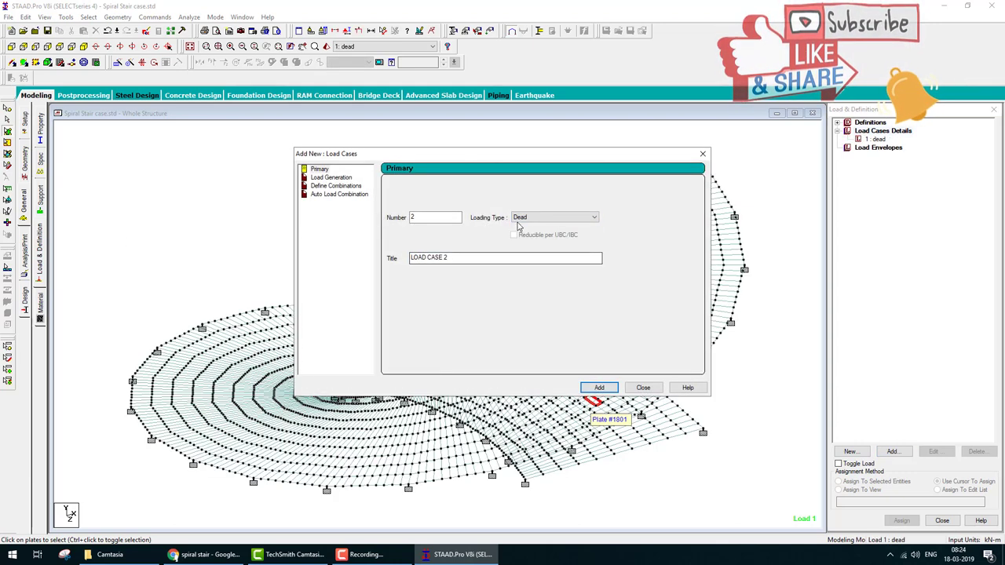
Add primary load case 2 titled 'live' with loading type Live
left_click(550, 217)
left_click(521, 233)
left_click_drag(510, 258, 362, 256)
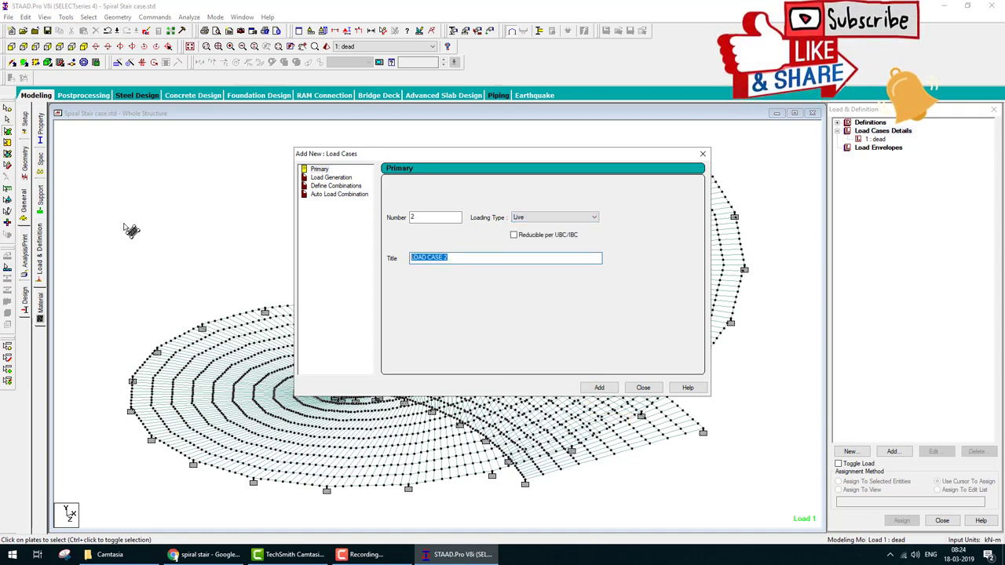
type("l")
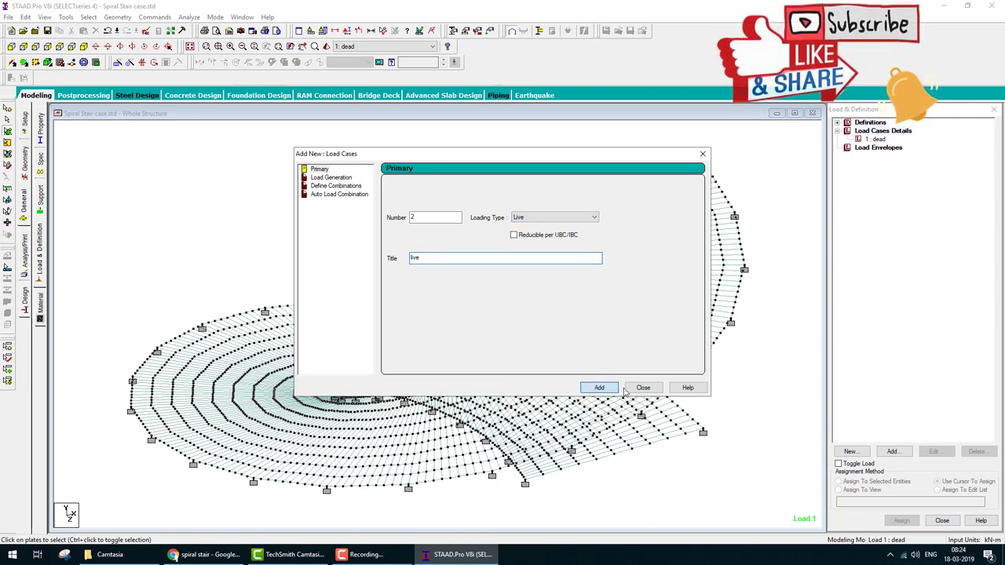
type("ive")
left_click(643, 388)
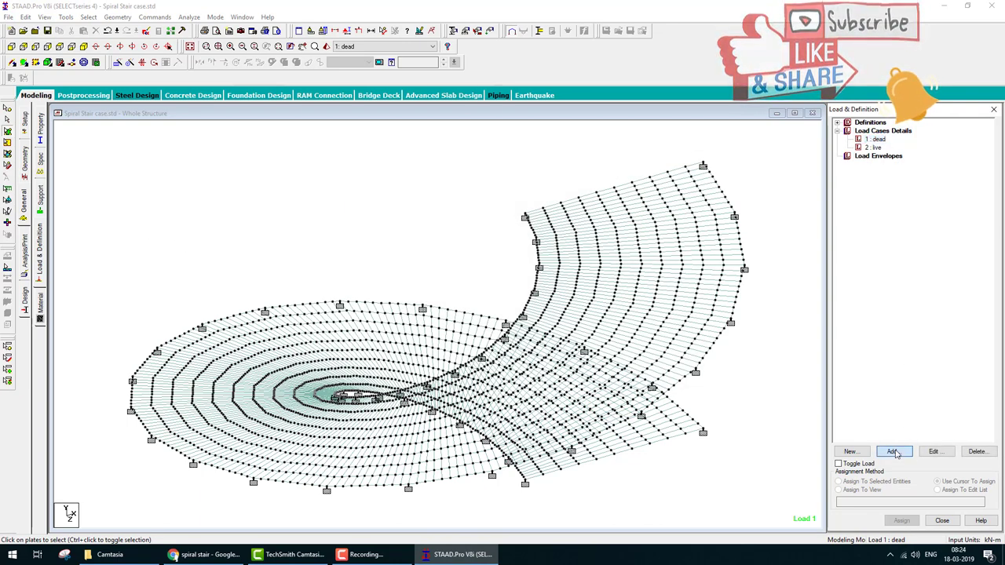
left_click(895, 452)
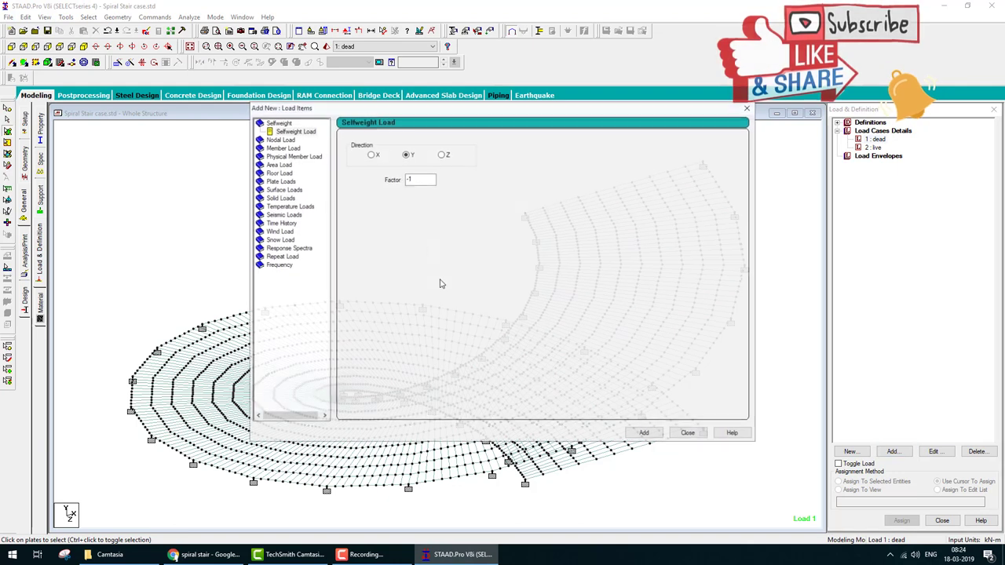
Add selfweight Y -1 and a -1.5 kN/m2 full-plate pressure to the dead case
left_click(640, 434)
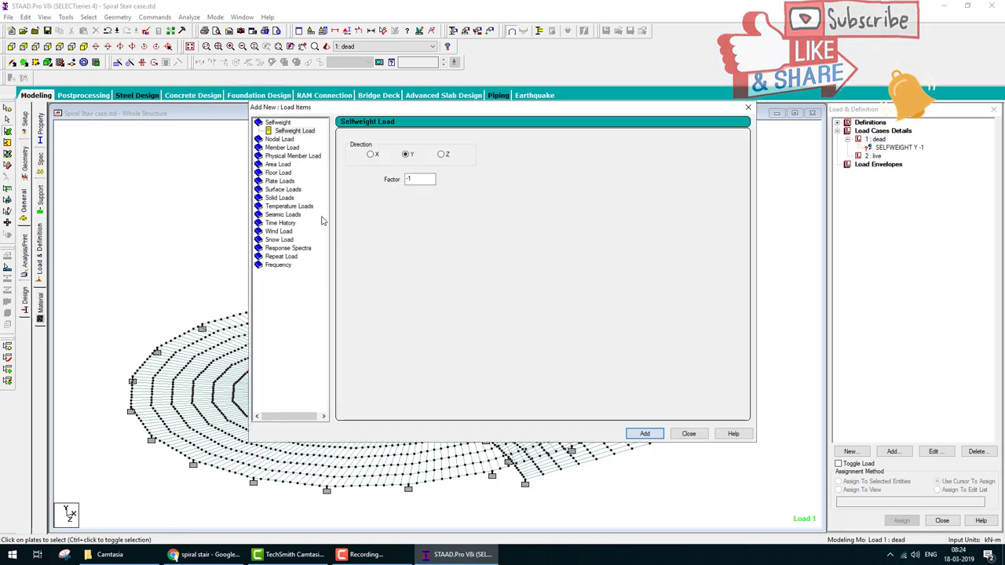
left_click(280, 181)
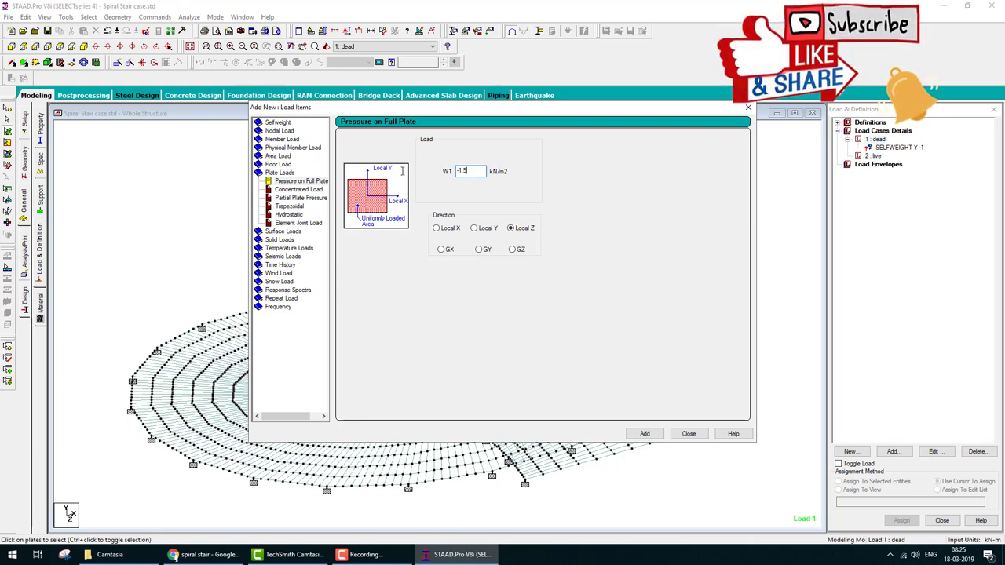
left_click(644, 433)
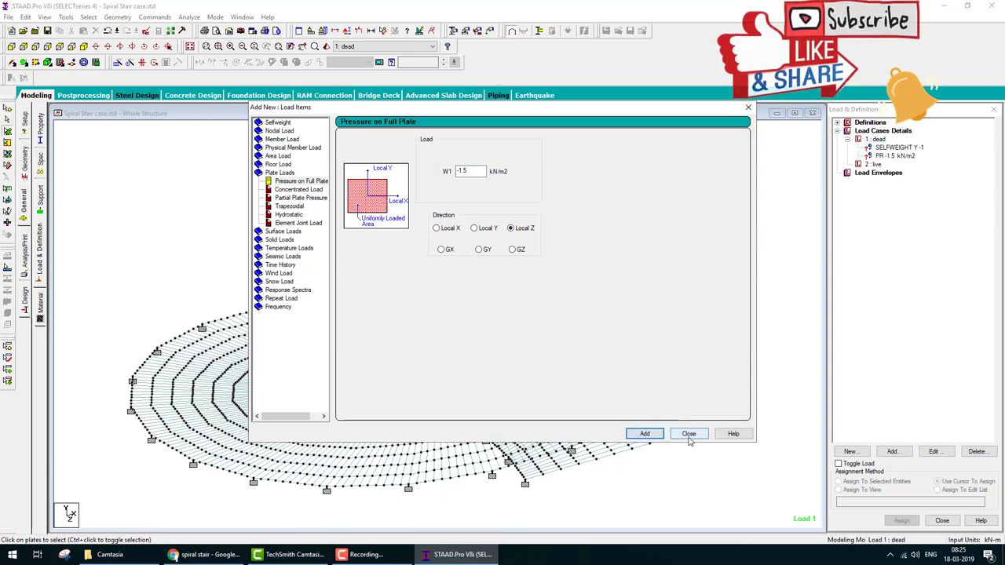
left_click(688, 433)
Assign the -1.5 kN/m2 pressure to all plates in view, with direction changed to GY
left_click(895, 155)
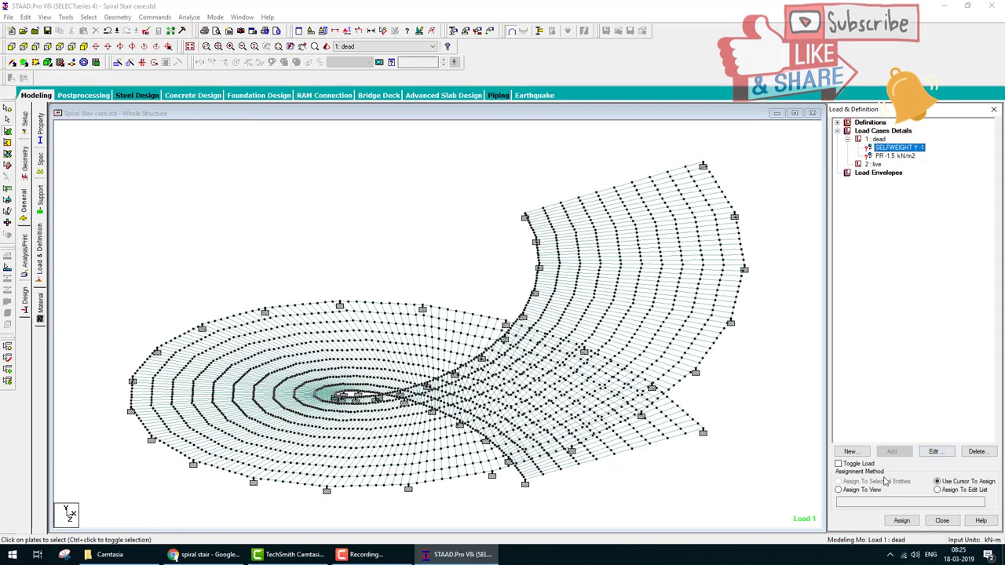
left_click(902, 522)
left_click(926, 345)
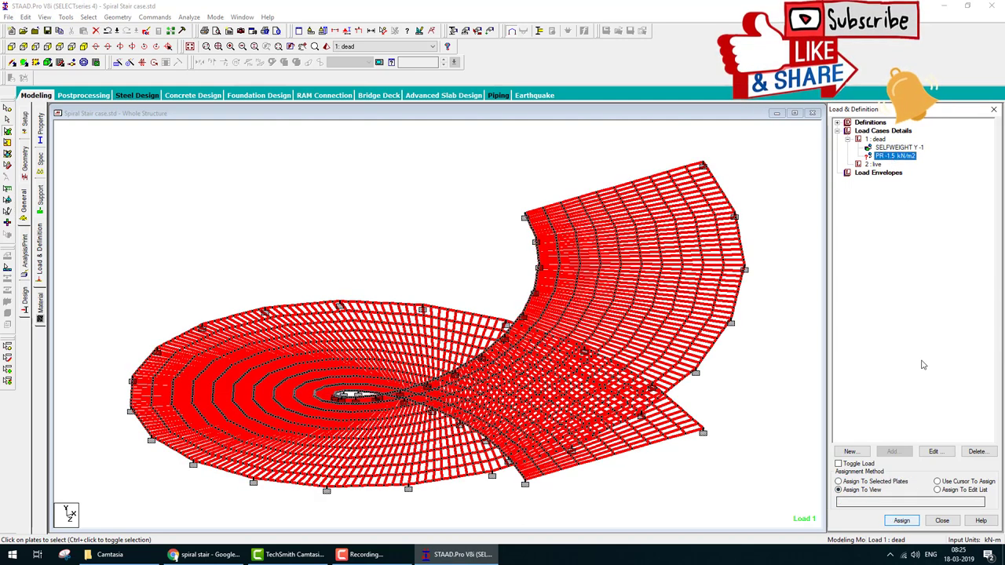
double_click(901, 157)
left_click(495, 319)
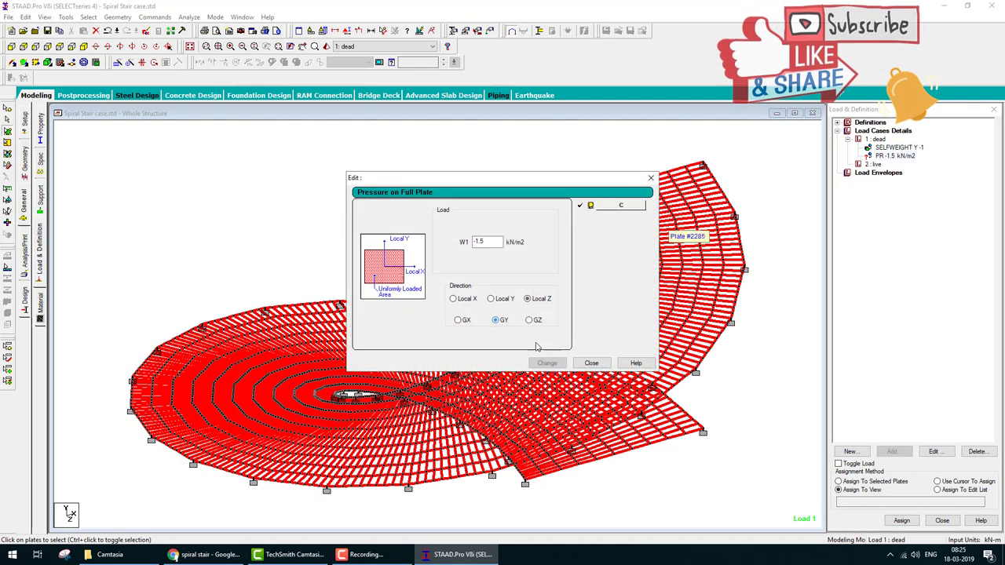
left_click(547, 362)
left_click(902, 521)
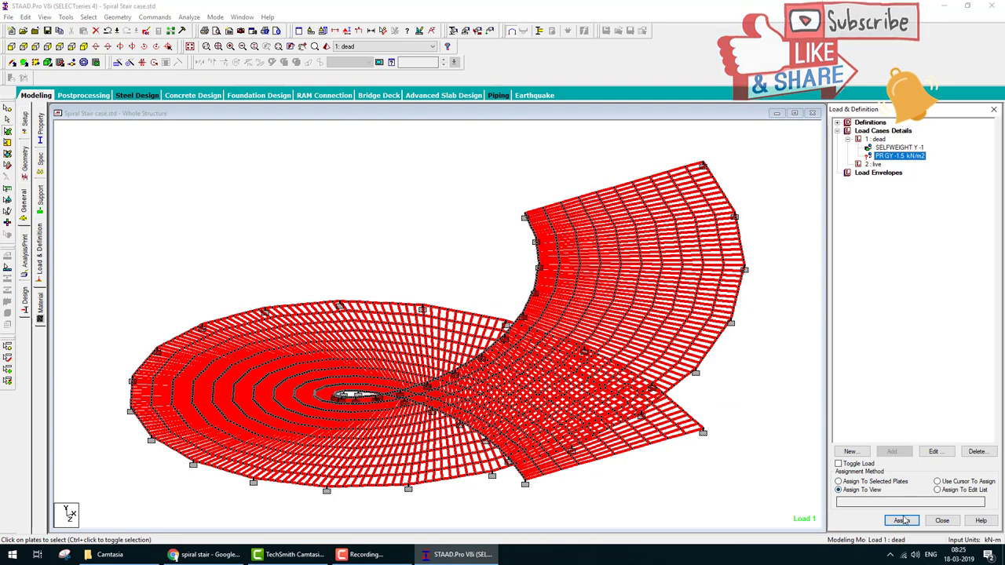
left_click(926, 346)
left_click(879, 172)
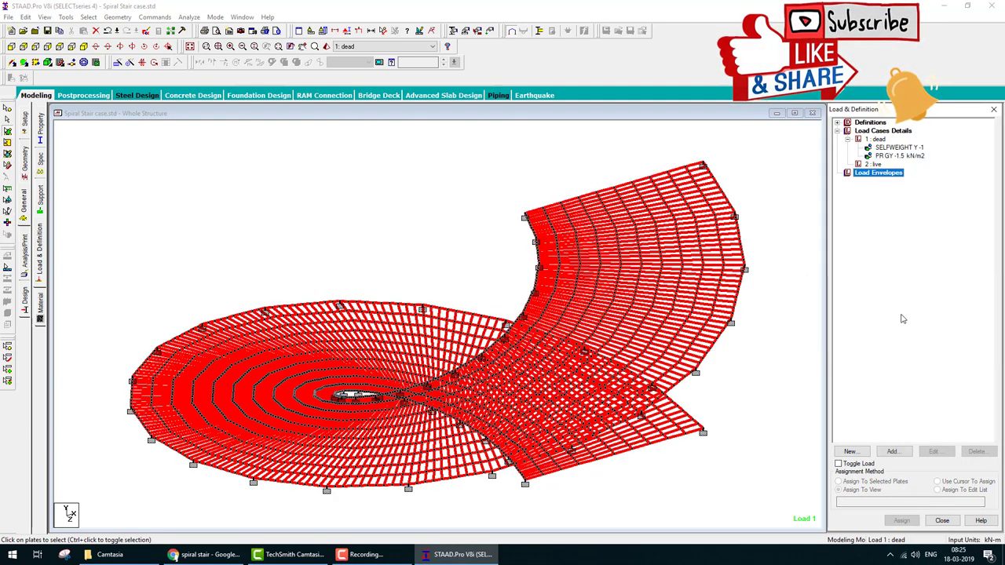
left_click(873, 164)
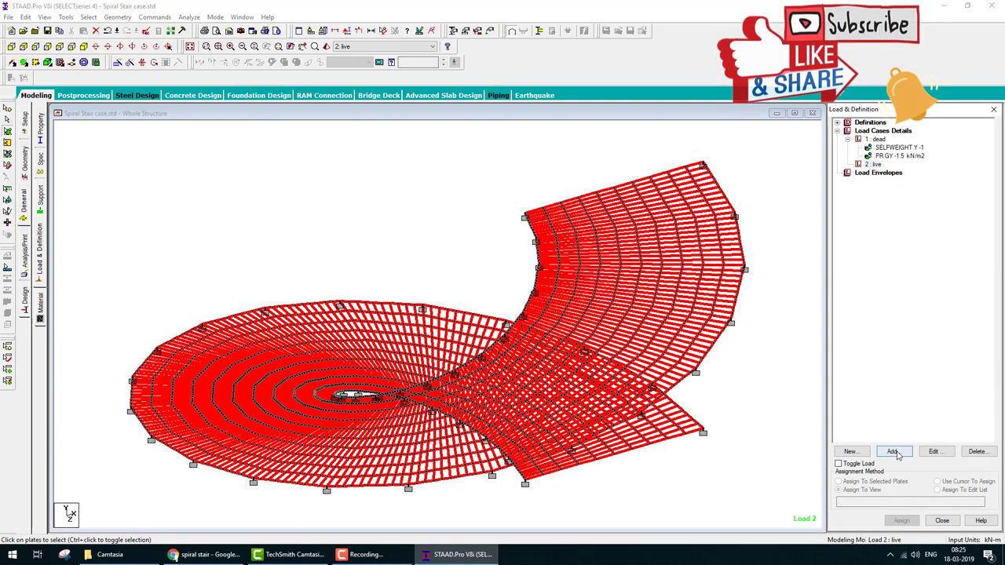
Apply a -2 kN/m2 GY full-plate pressure to all plates for the live case
left_click(893, 451)
left_click(279, 179)
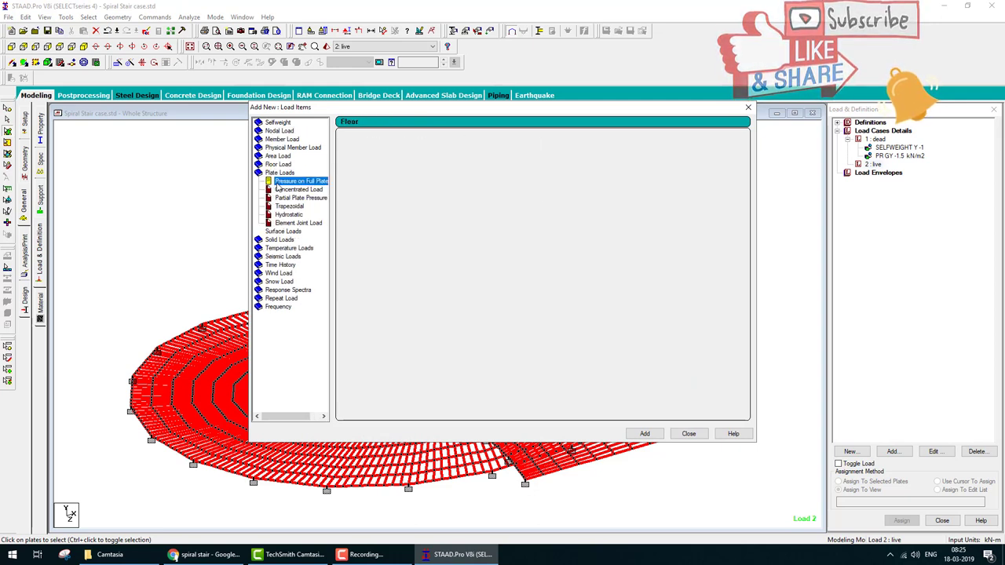
type("-2")
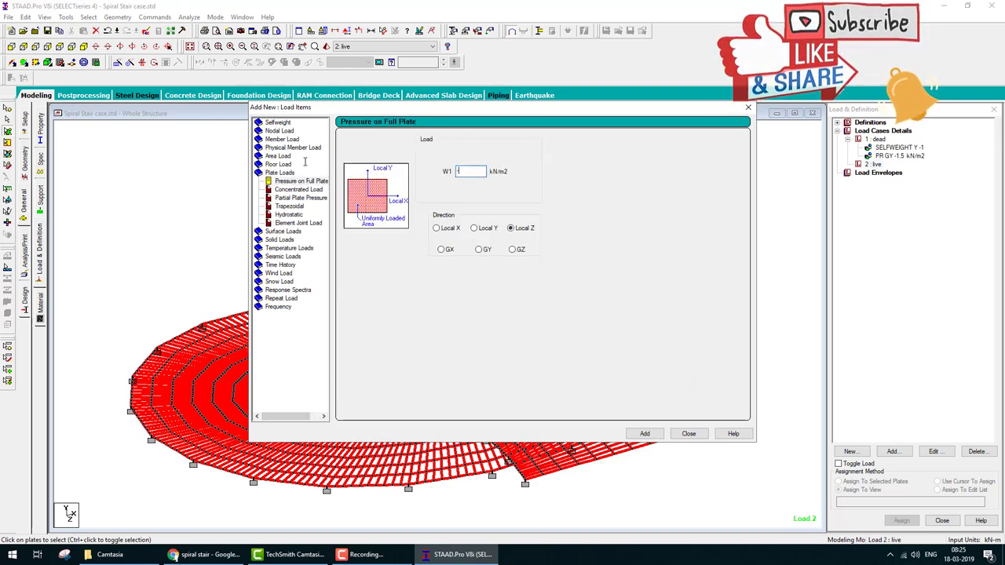
left_click(646, 435)
left_click(688, 433)
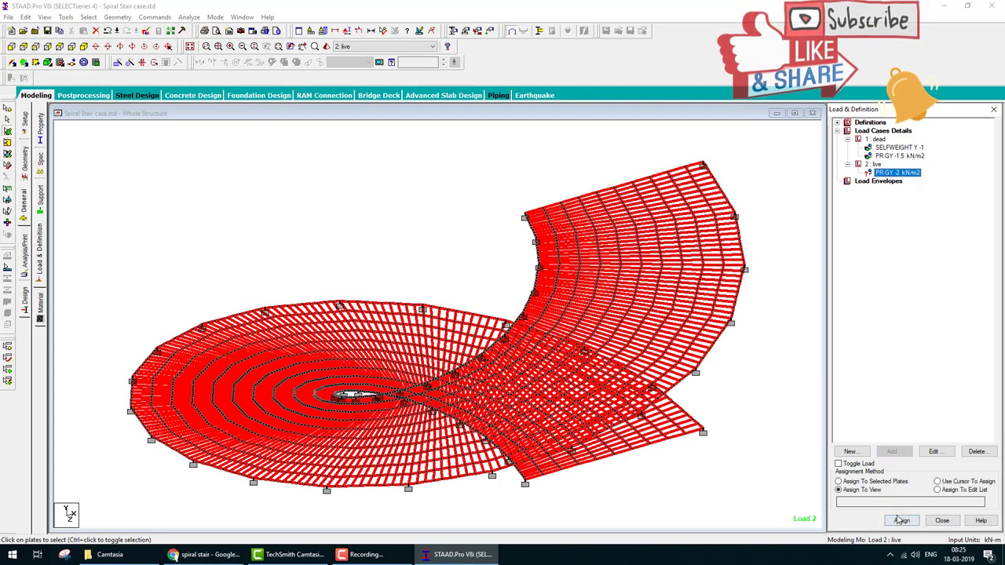
left_click(901, 520)
left_click(930, 343)
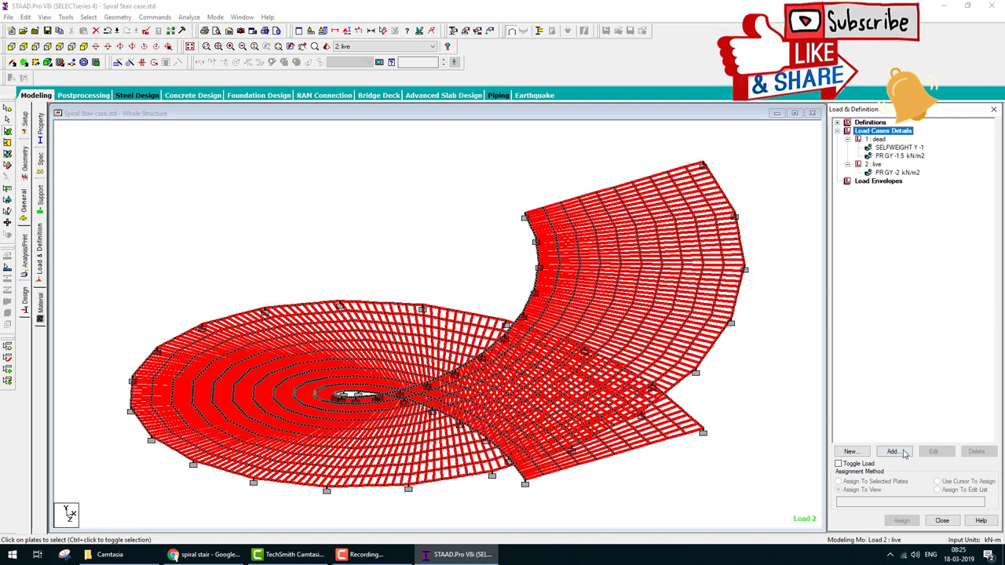
Generate Indian Code automatic load combinations 3 to 6 and add them to the model
left_click(893, 451)
left_click(338, 193)
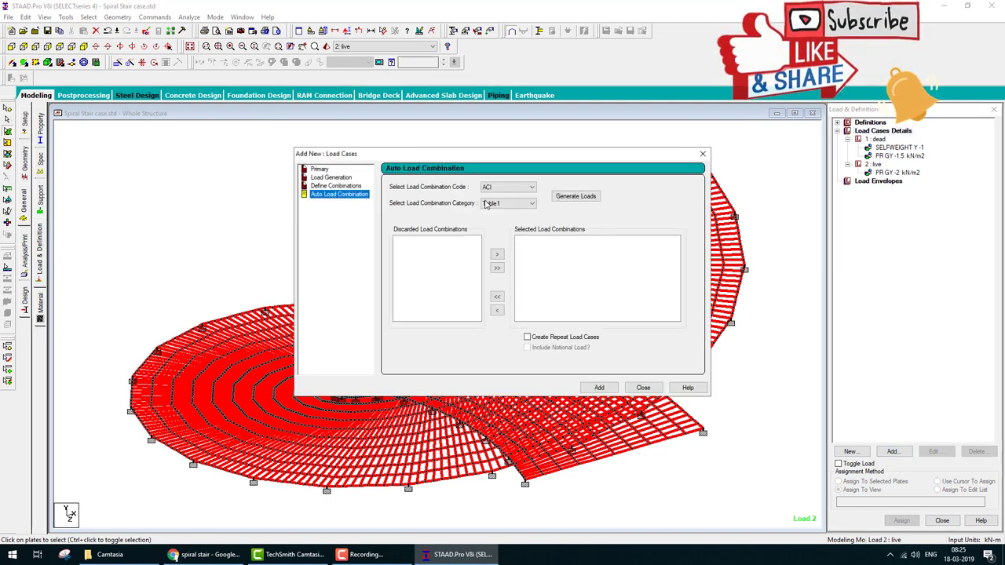
left_click(519, 187)
left_click(502, 242)
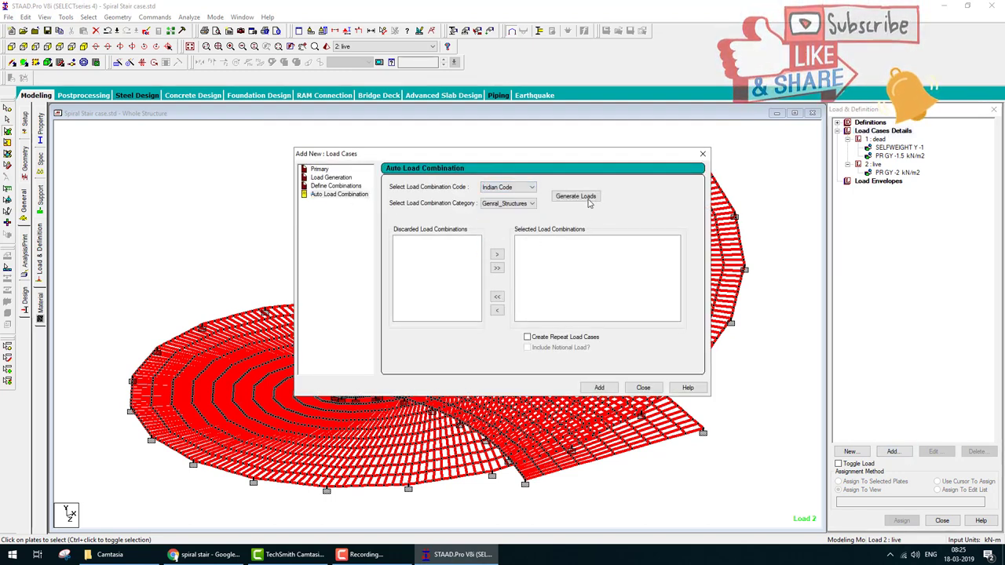
left_click(576, 197)
left_click(599, 387)
left_click(643, 387)
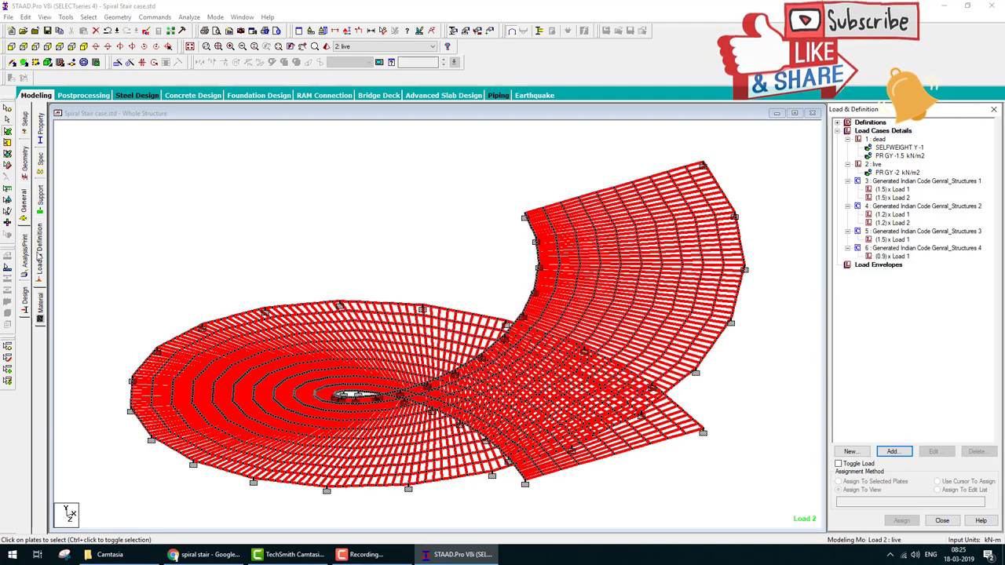
left_click(24, 255)
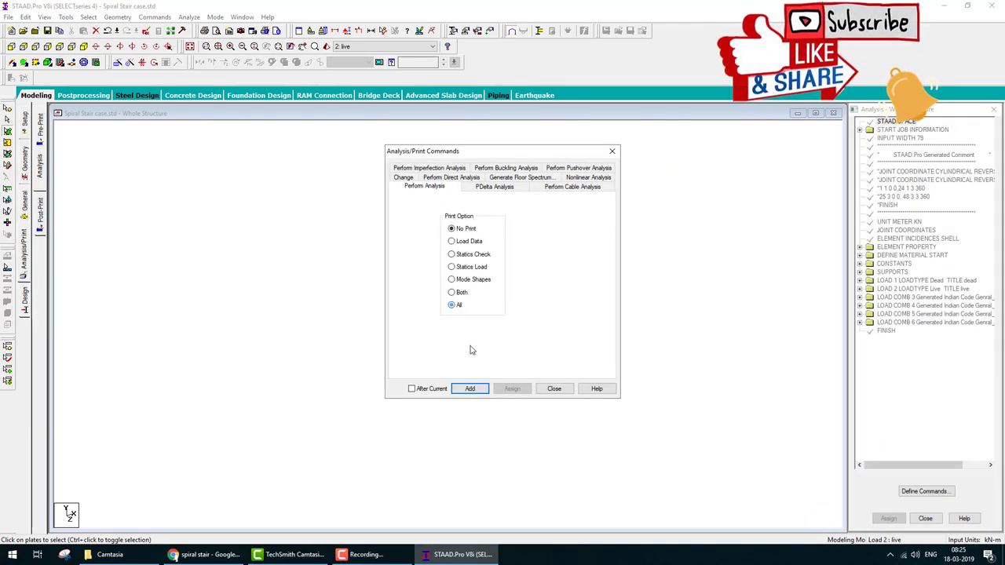
Add PERFORM ANALYSIS PRINT ALL, save, and run the analysis to 0 errors and 0 warnings
left_click(469, 389)
left_click(554, 389)
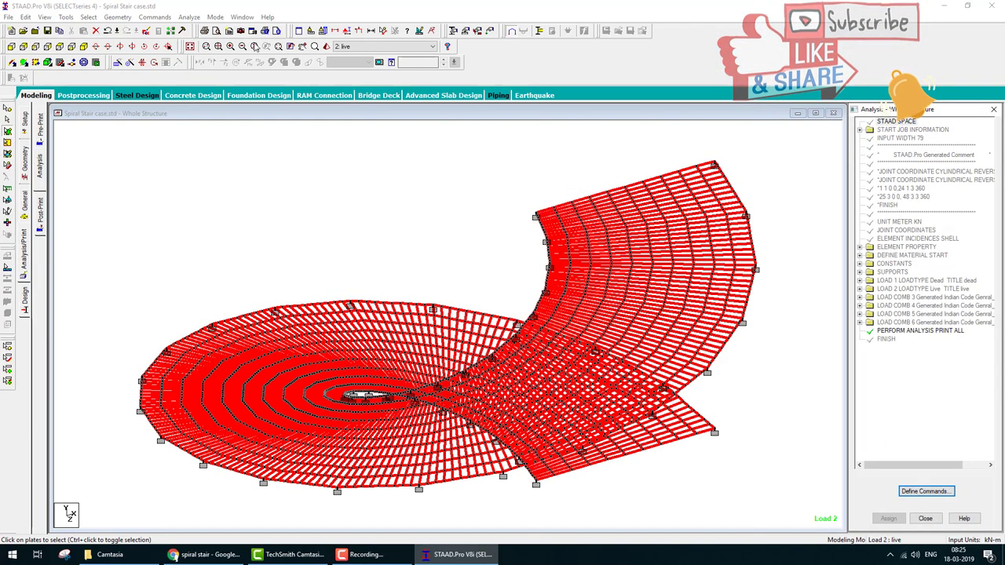
left_click(189, 16)
left_click(194, 30)
left_click(435, 297)
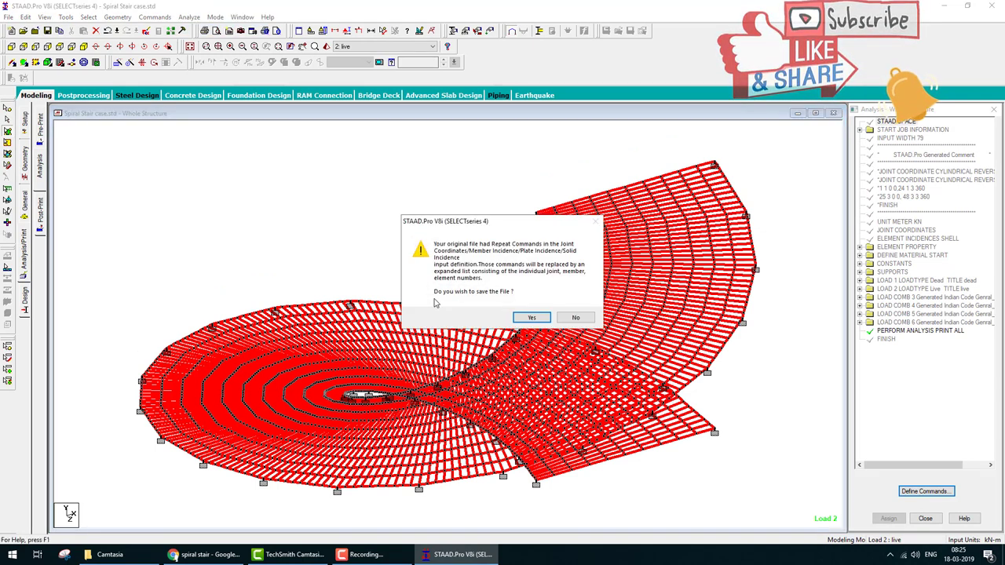
left_click(531, 319)
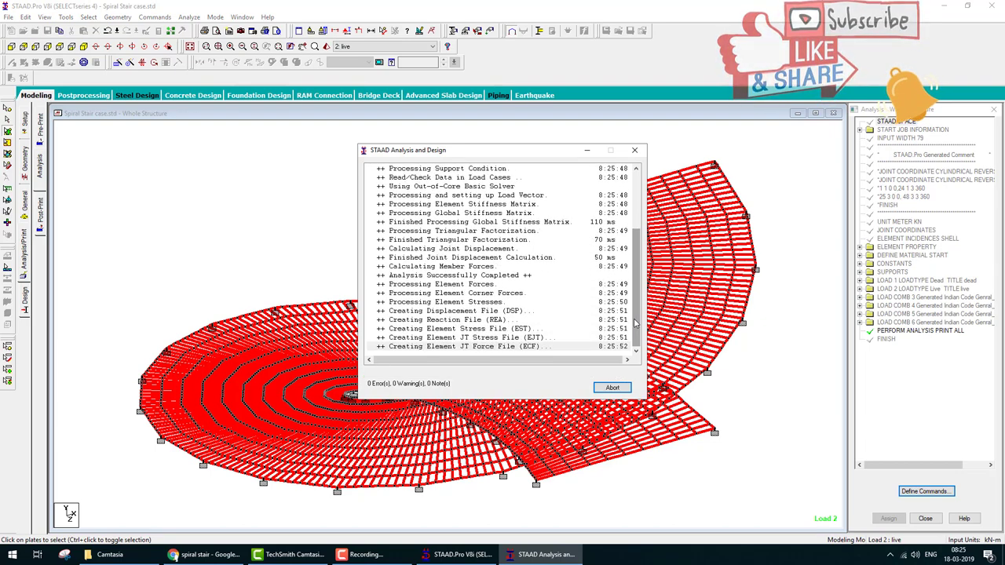
left_click(620, 388)
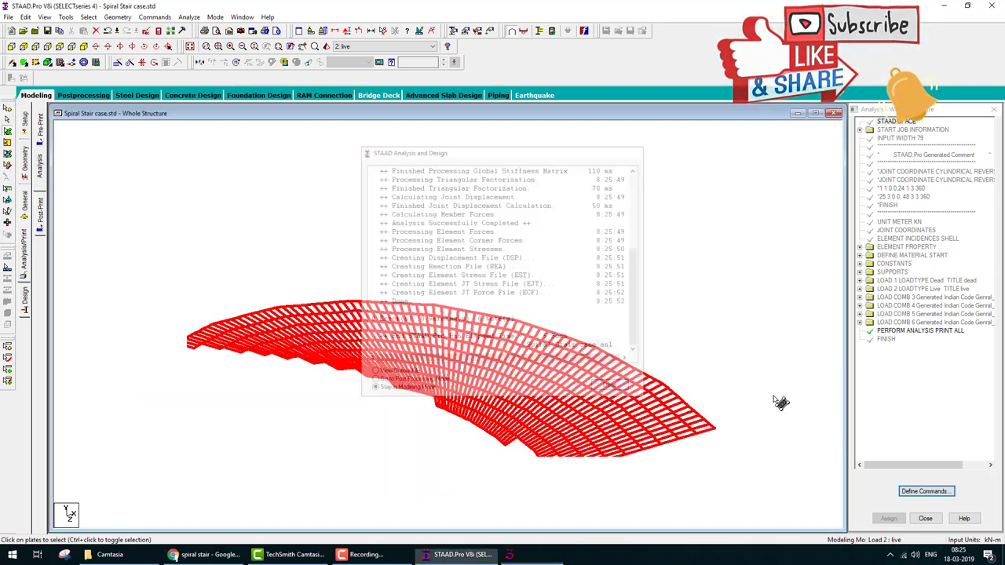
Enter Postprocessing and display a Max Absolute plate stress contour for load 2 live
left_click(83, 95)
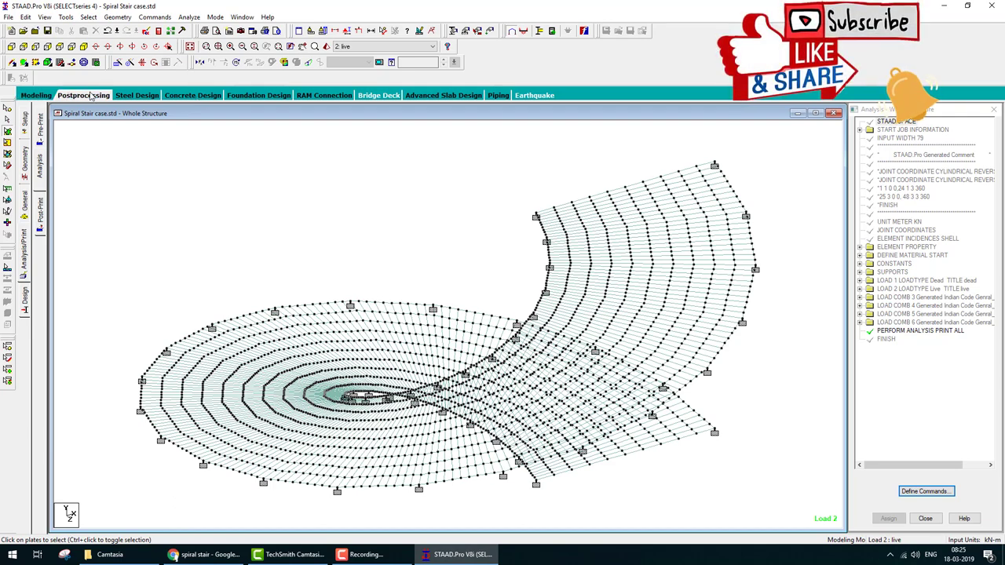
left_click(519, 357)
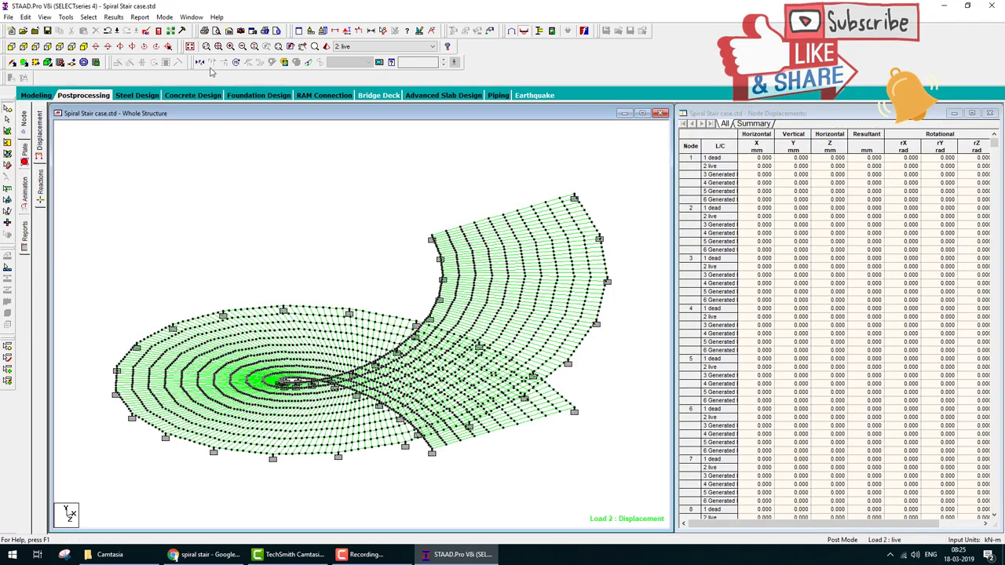
left_click(284, 64)
left_click(452, 173)
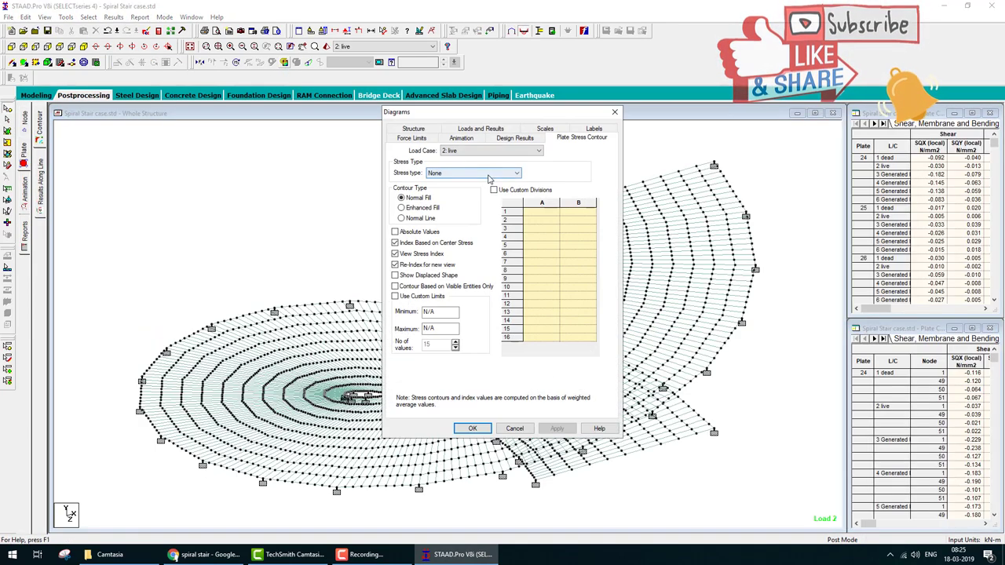
left_click(448, 189)
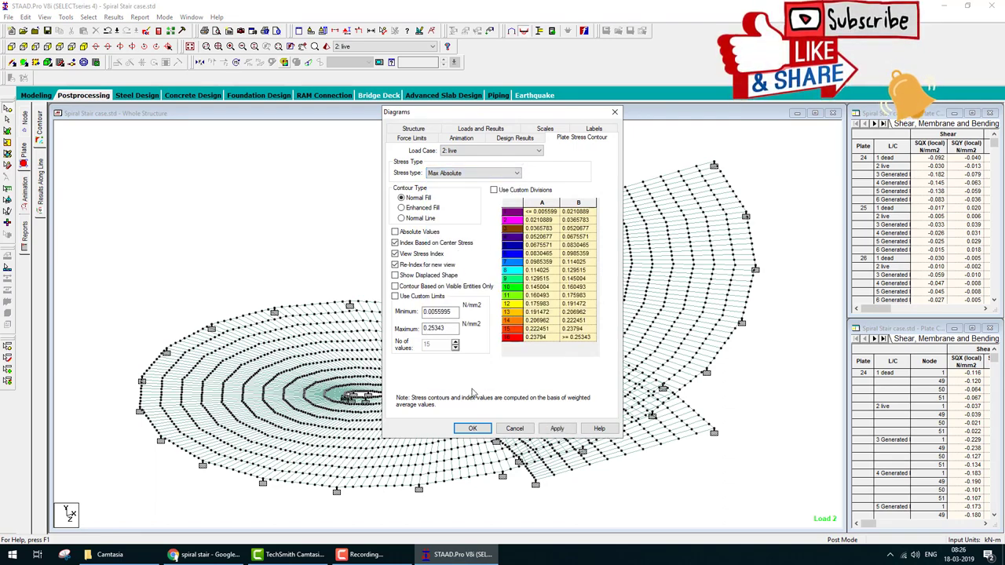
left_click(471, 429)
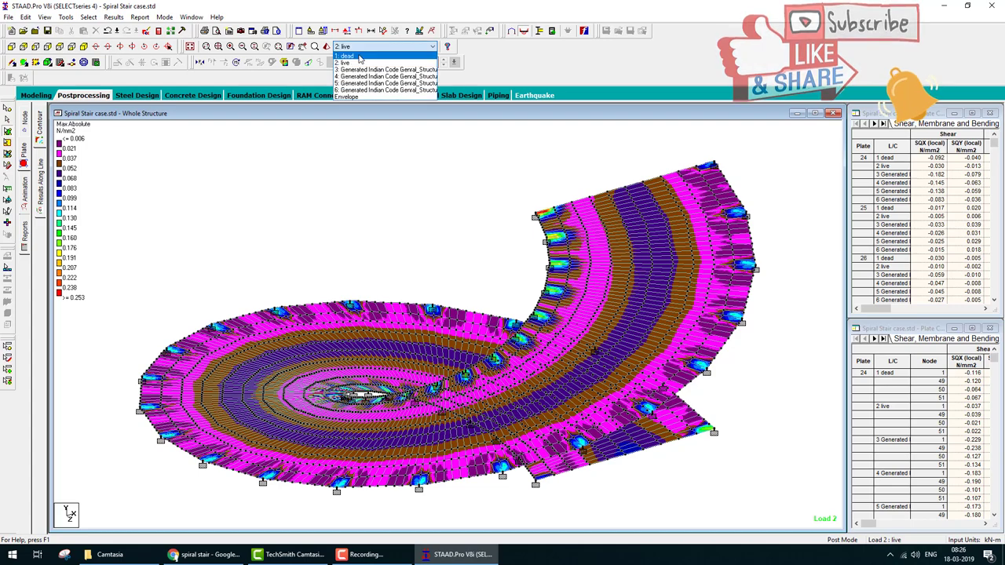
Switch the contour from load 1 dead to generated Indian Code combination 3
left_click(375, 54)
left_click(377, 46)
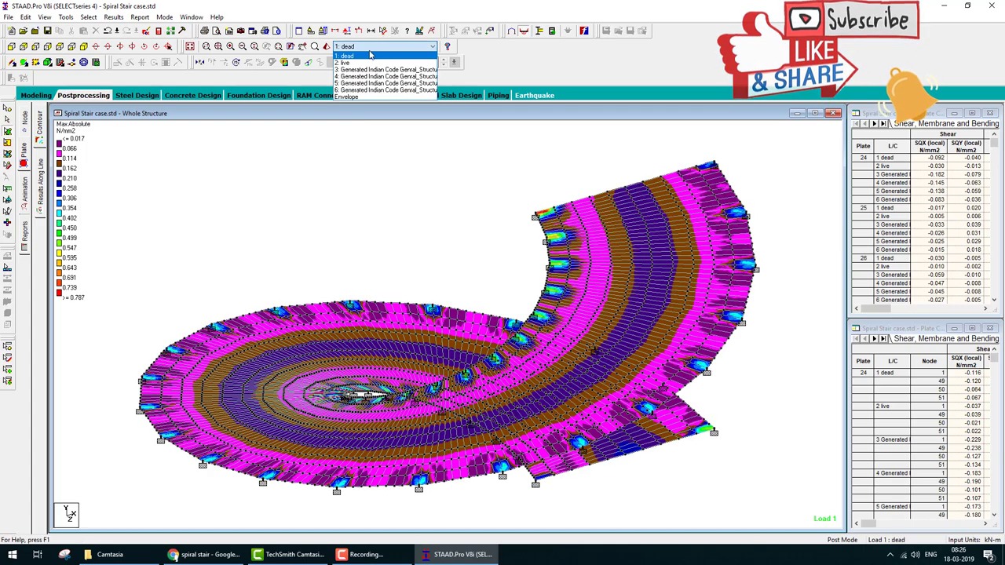
left_click(377, 71)
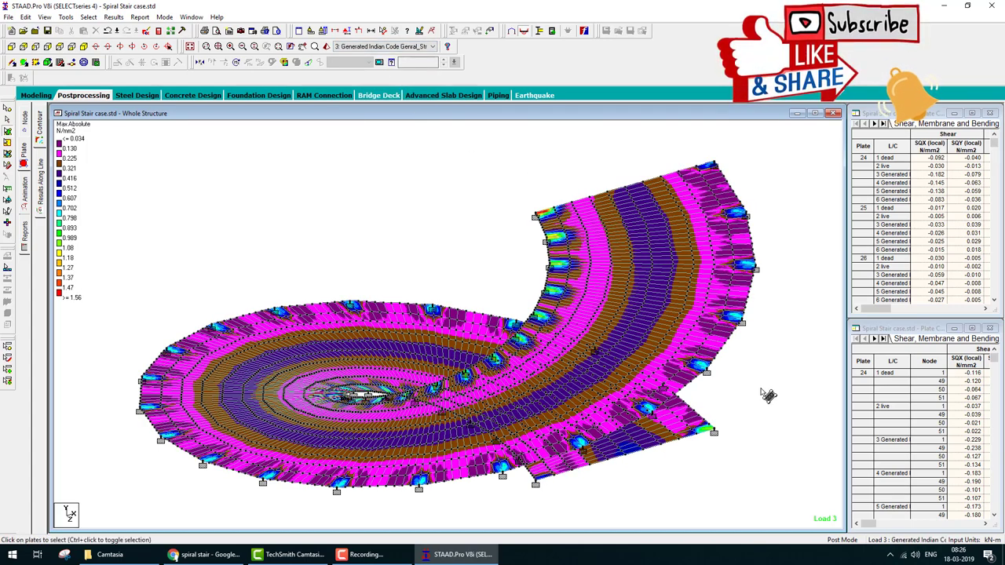
scroll(758, 395, "up", 1)
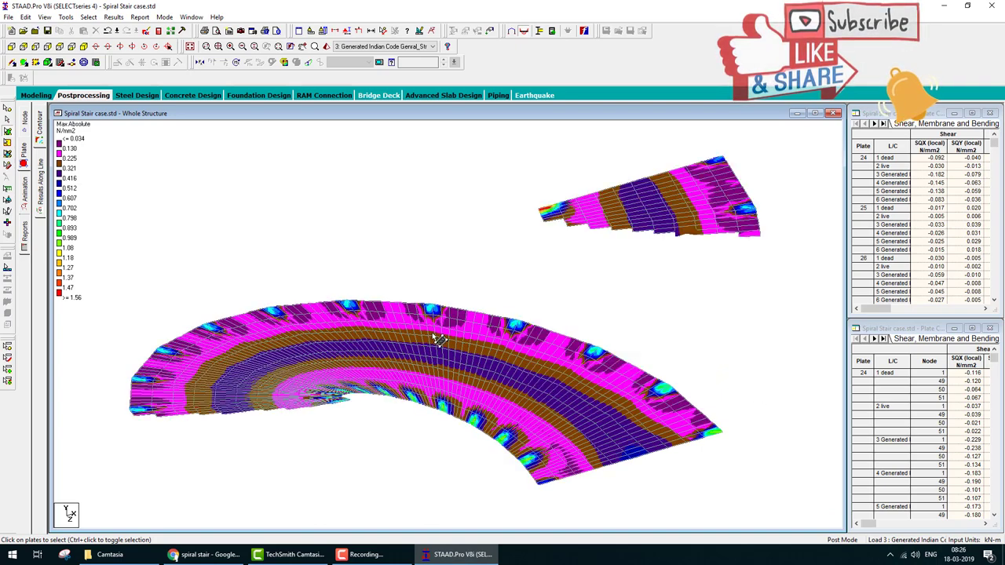
Check the stair in front and isometric views, then overlay the displaced shape
left_click(12, 46)
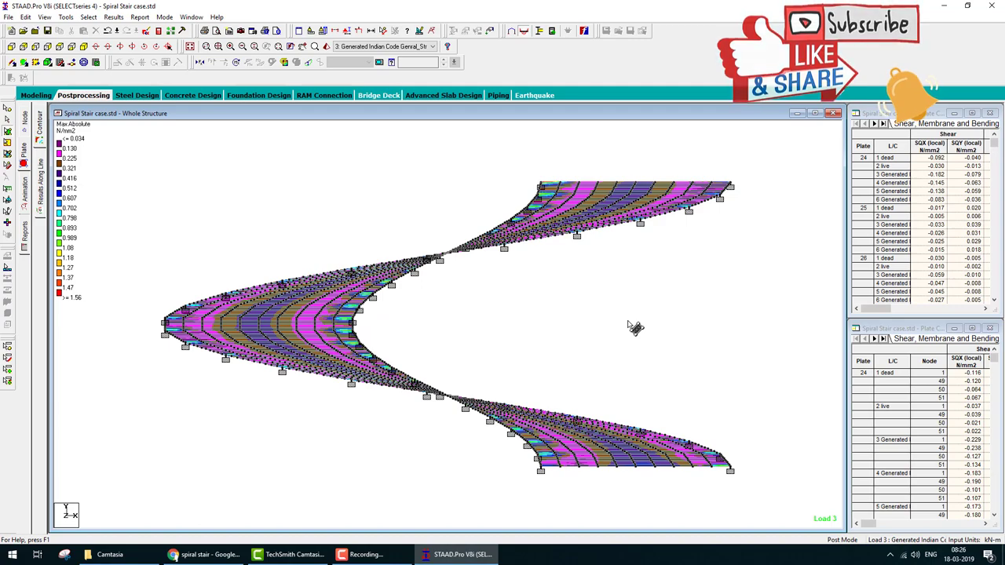
left_click(84, 49)
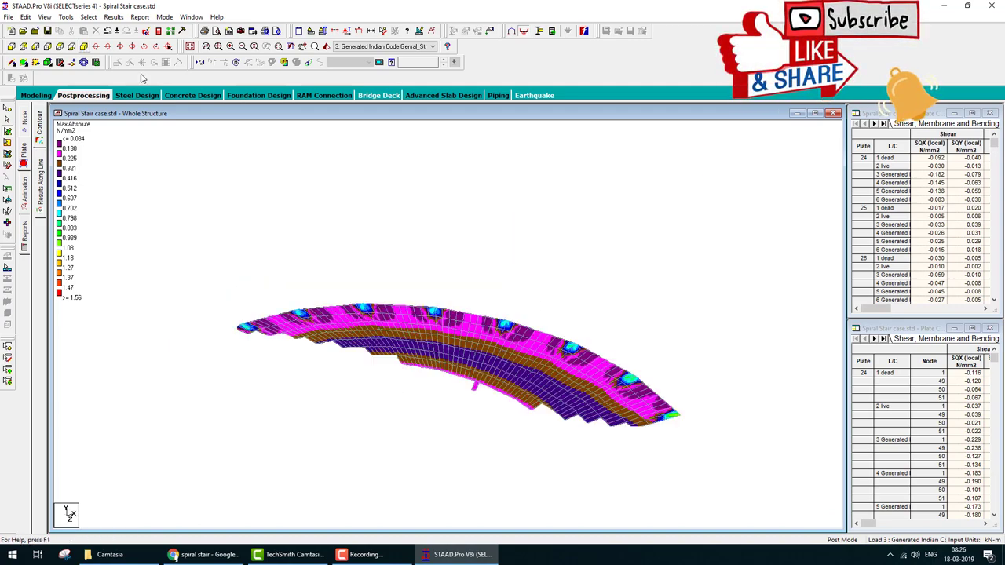
left_click(310, 64)
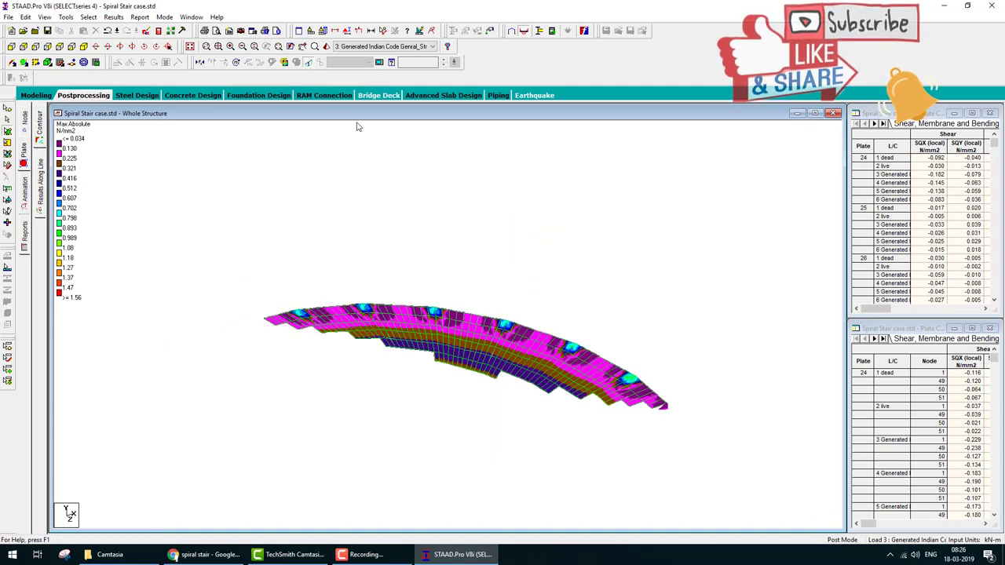
left_click(449, 212)
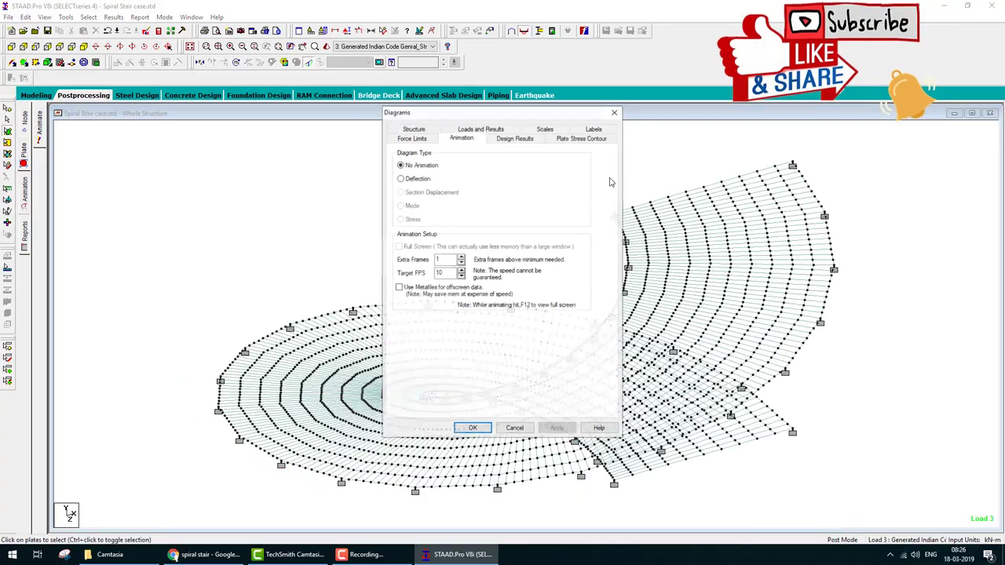
Play the deflection animation for combination 3, then bring up the Node Displacements table
left_click(380, 63)
left_click(471, 426)
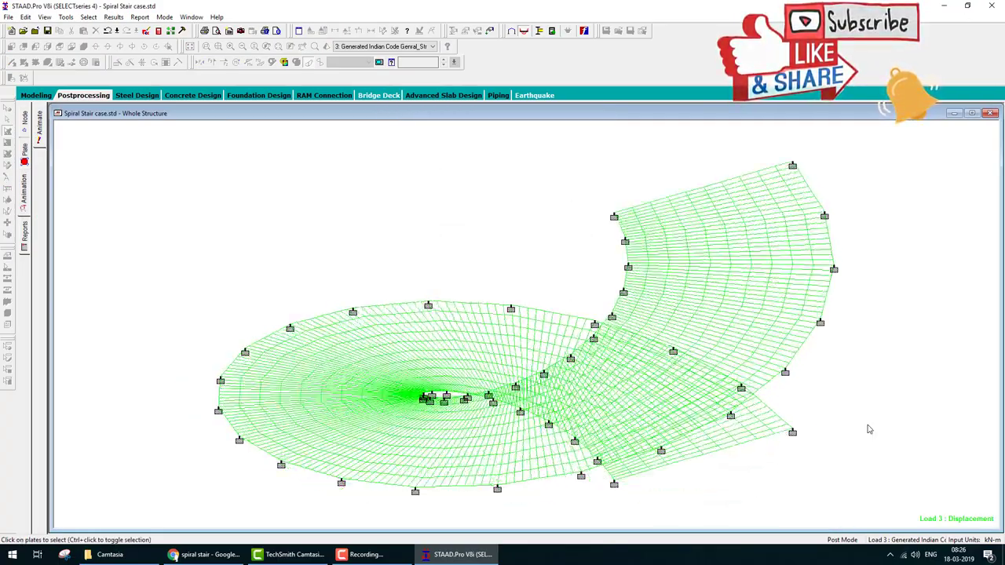
left_click(103, 94)
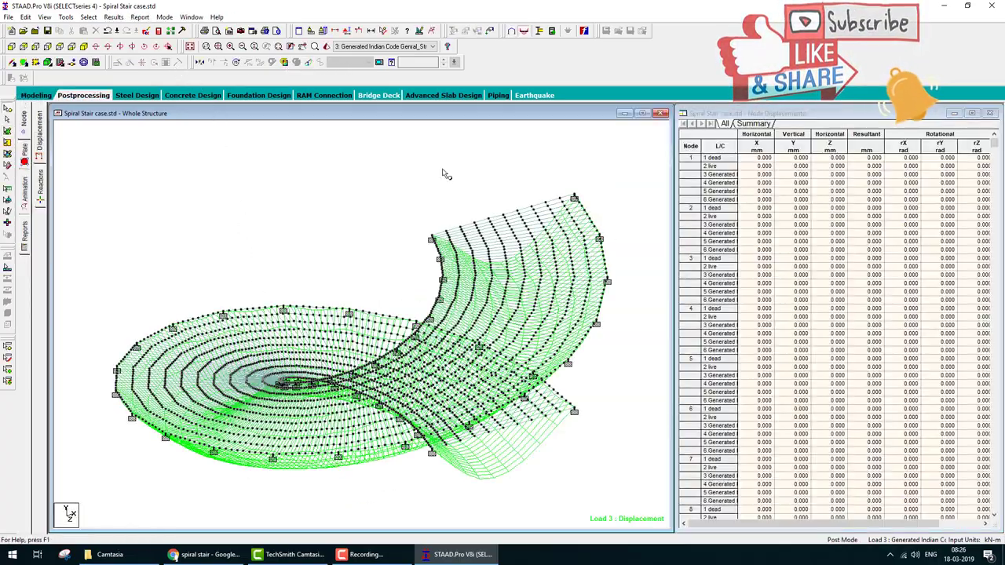